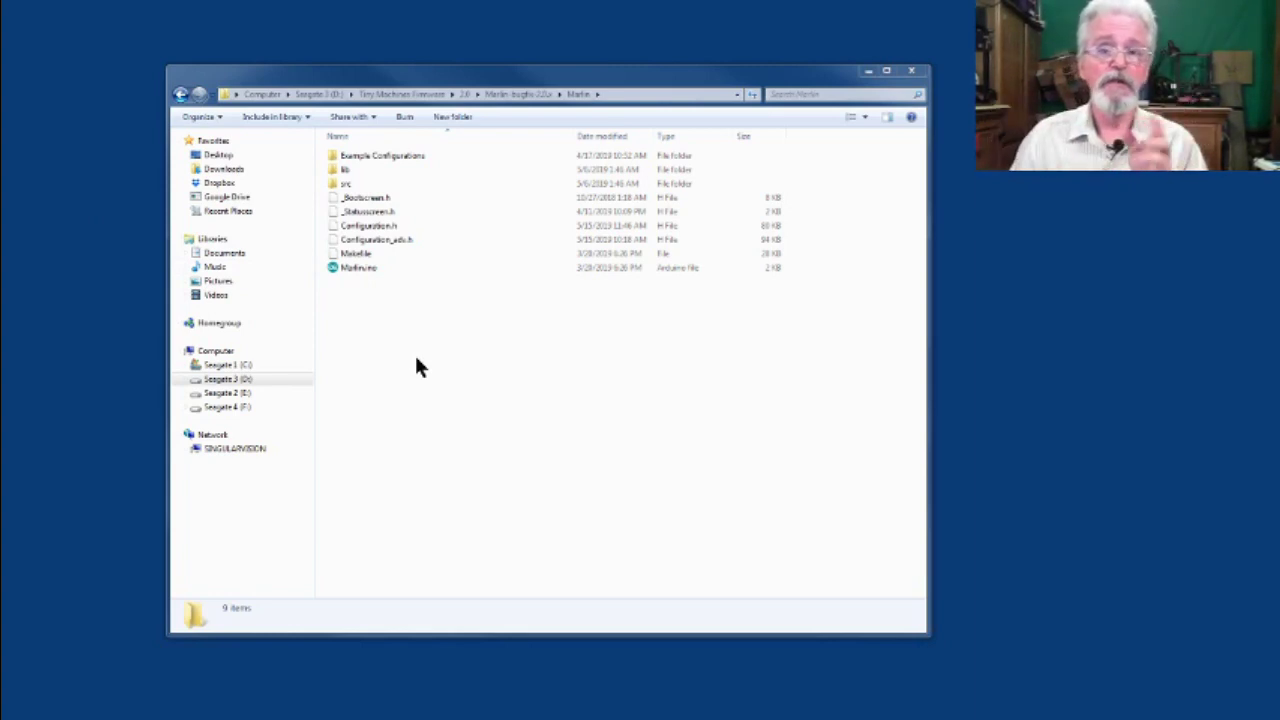
Go to the Marlin folder inside Marlin-bugfix-1.1.x and look through its source files
{"action": "left_click", "coordinate": [180, 95]}
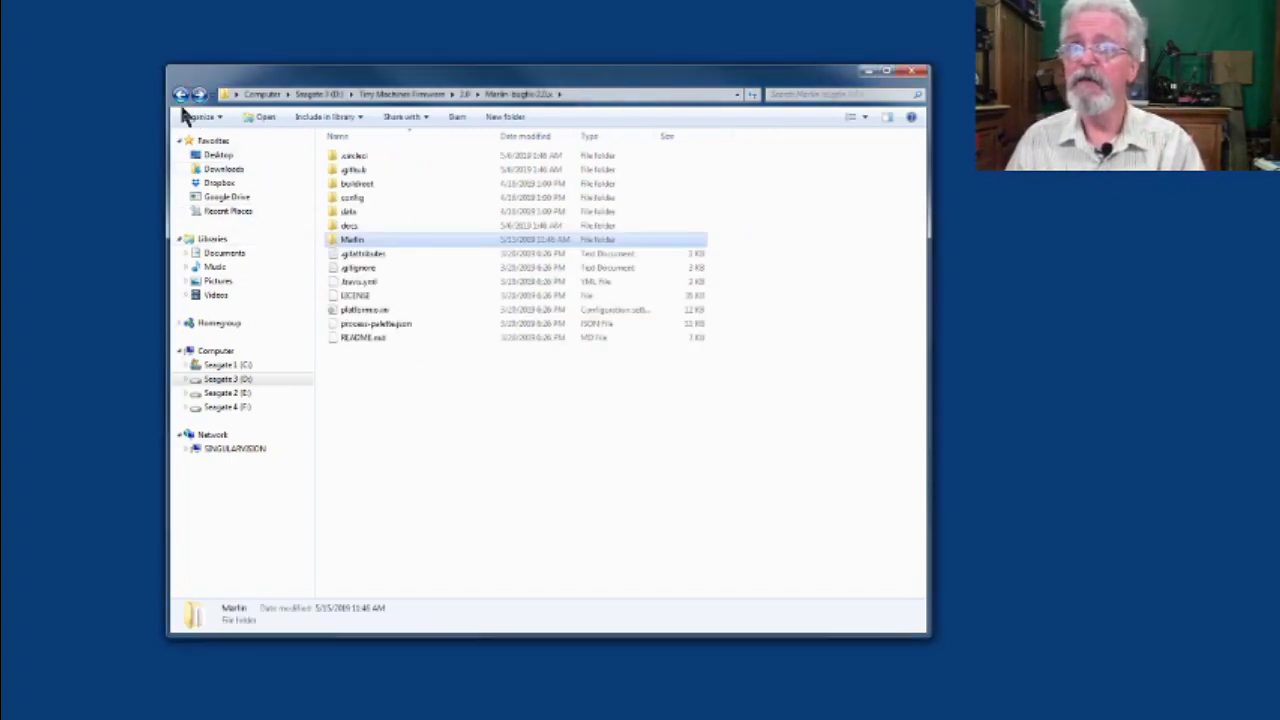
{"action": "left_click", "coordinate": [182, 100]}
{"action": "left_click", "coordinate": [182, 100]}
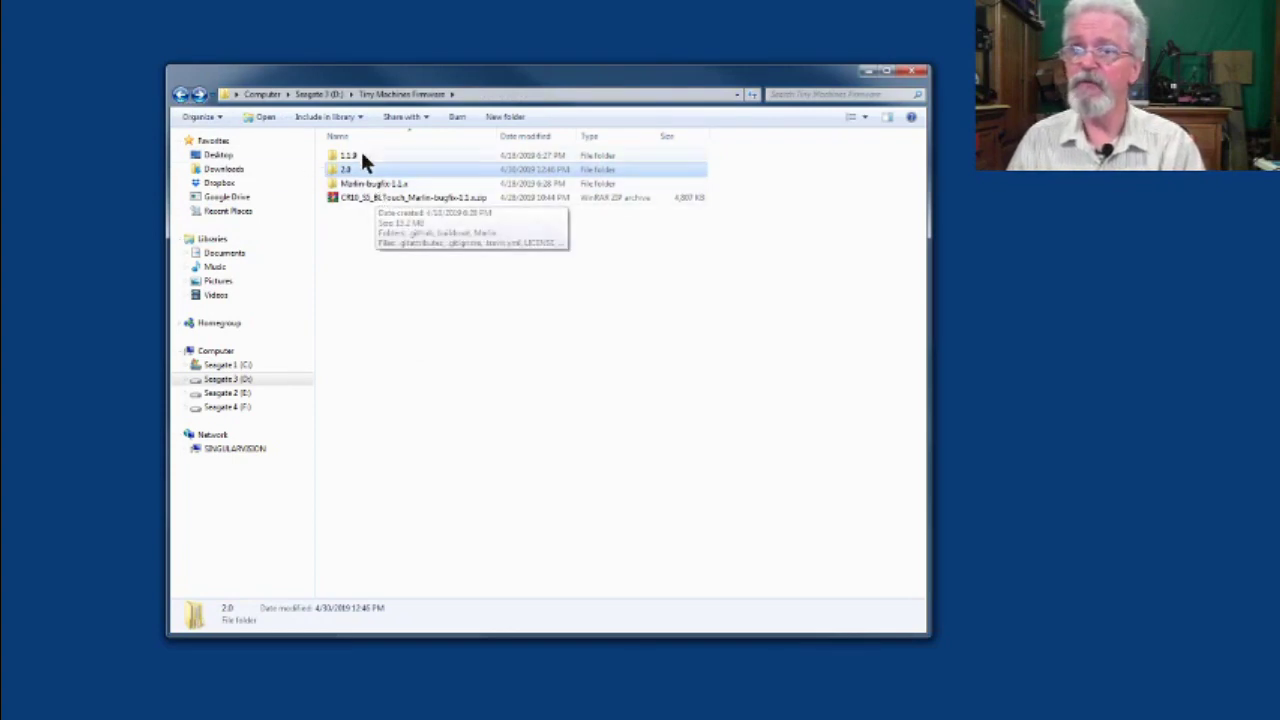
{"action": "double_click", "coordinate": [377, 187]}
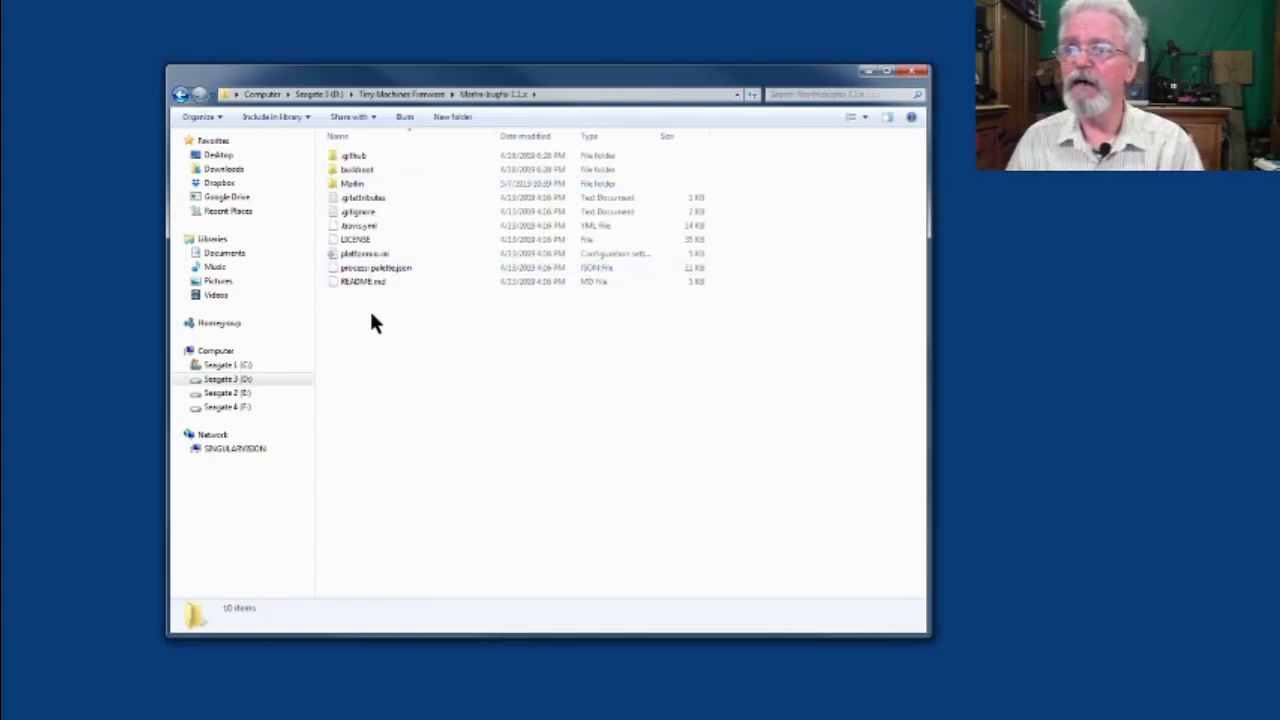
{"action": "double_click", "coordinate": [373, 181]}
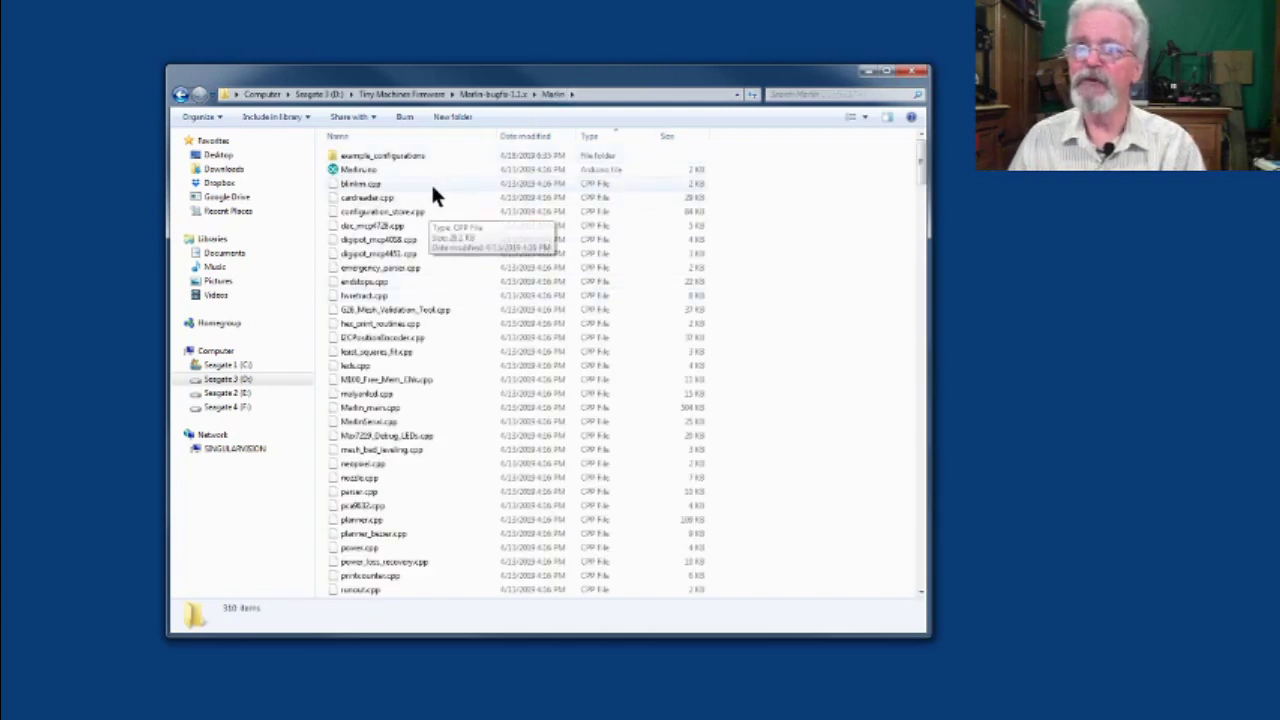
{"action": "scroll", "coordinate": [440, 196], "scroll_direction": "down", "scroll_amount": 6}
{"action": "scroll", "coordinate": [440, 196], "scroll_direction": "down", "scroll_amount": 13}
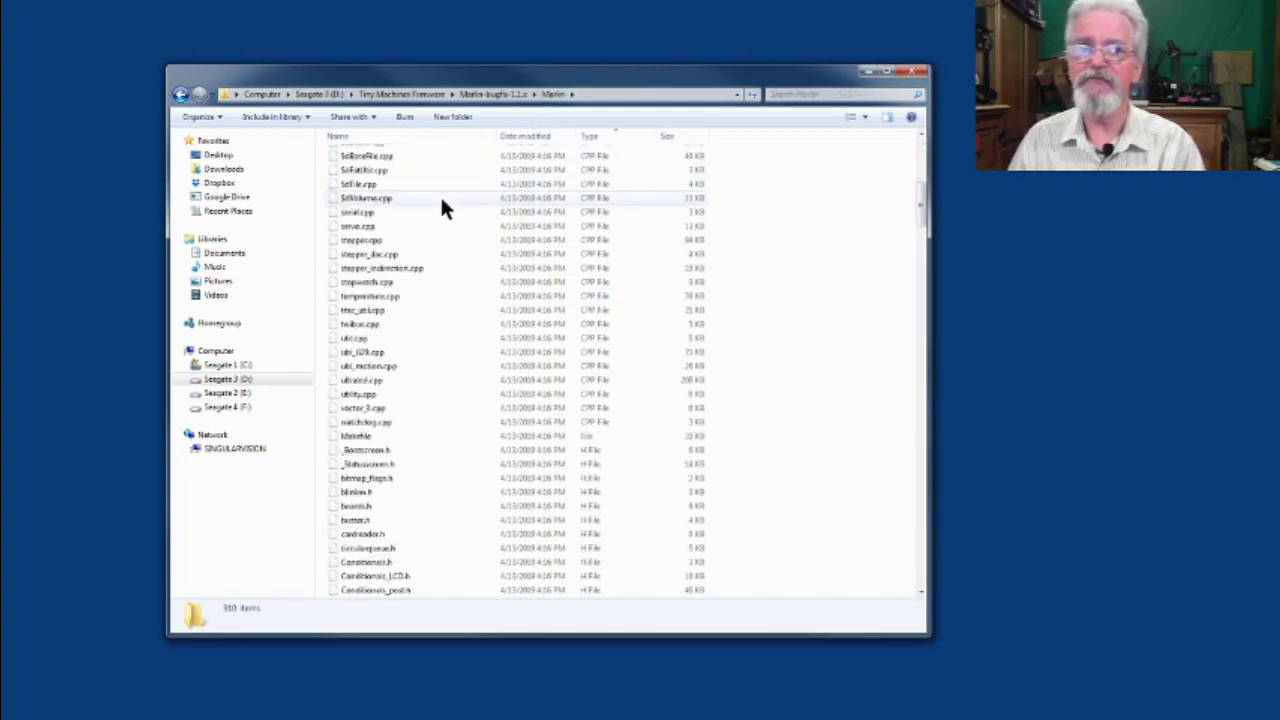
{"action": "scroll", "coordinate": [443, 203], "scroll_direction": "up", "scroll_amount": 19}
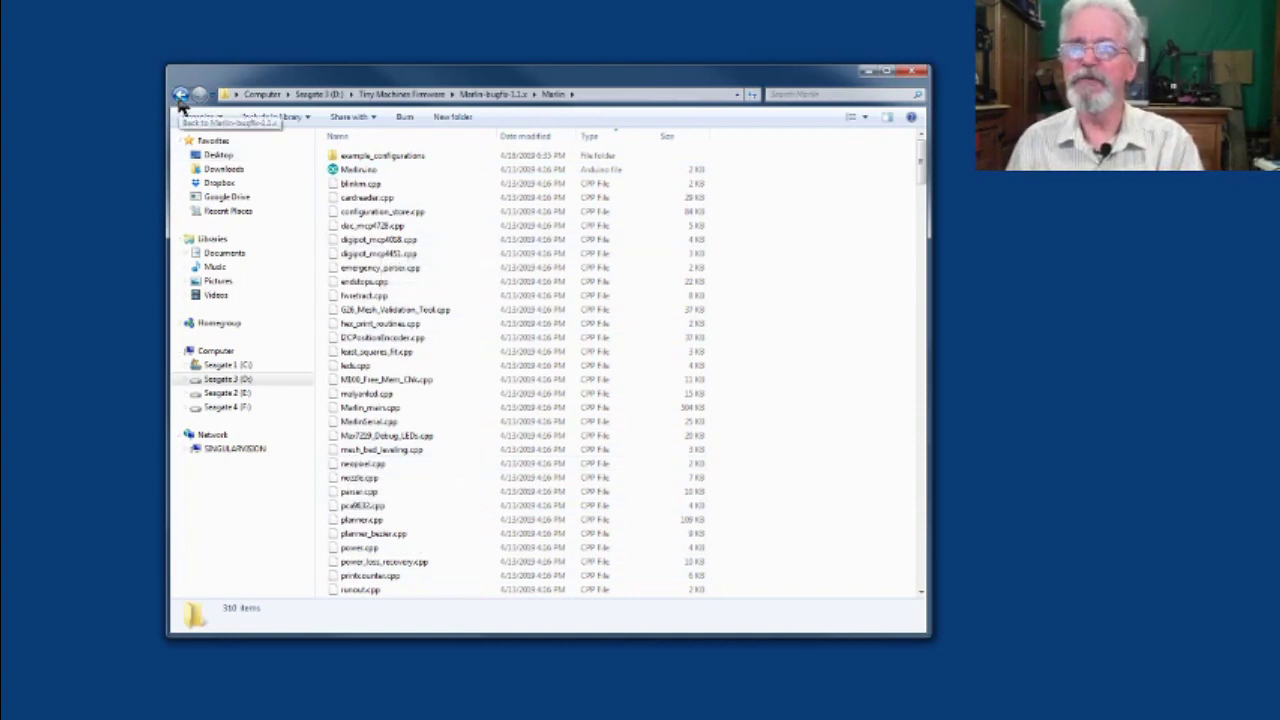
Browse to the Marlin folder of Marlin-bugfix-2.0.x under 2.0 and inspect its src subfolder
{"action": "left_click", "coordinate": [405, 94]}
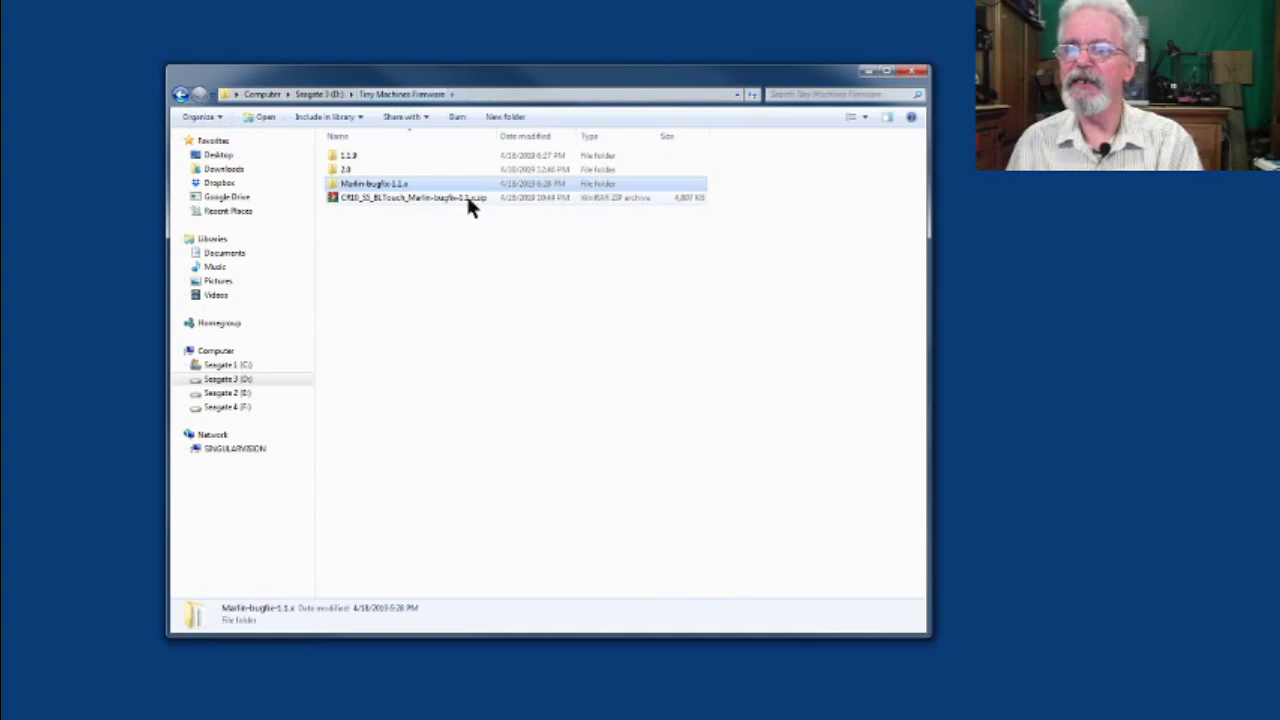
{"action": "double_click", "coordinate": [386, 168]}
{"action": "double_click", "coordinate": [398, 154]}
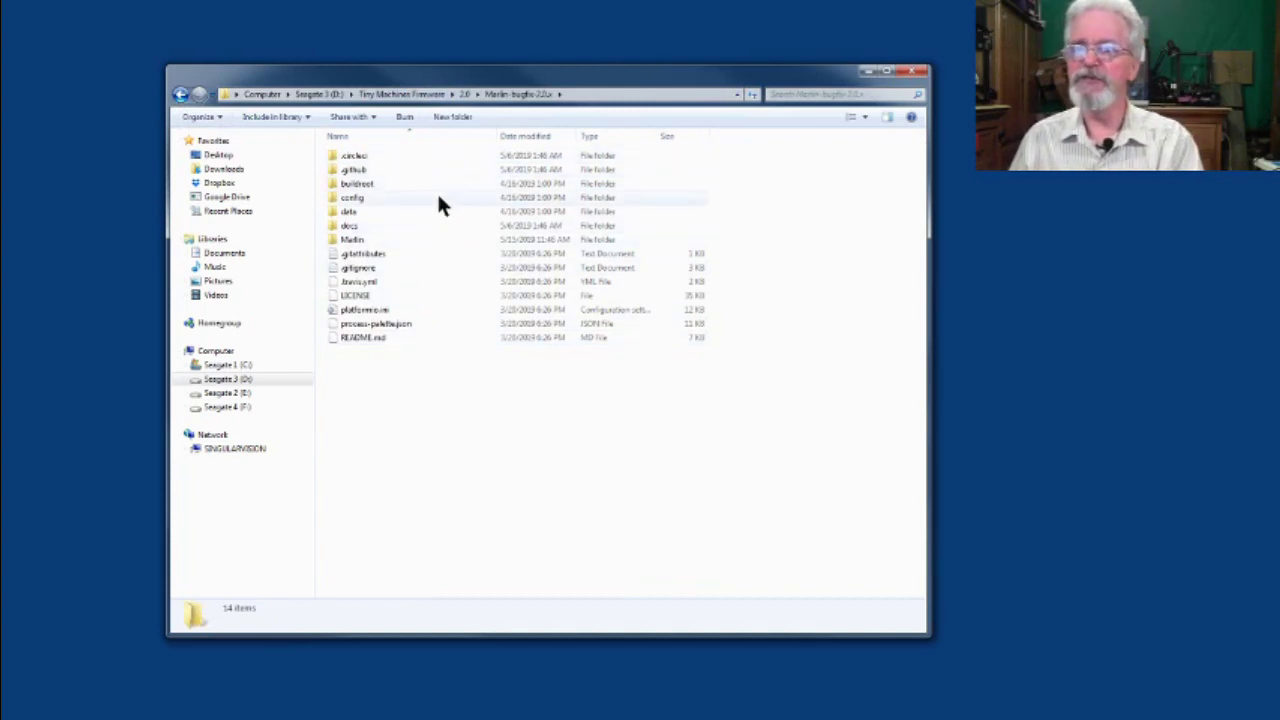
{"action": "left_click", "coordinate": [418, 244]}
{"action": "double_click", "coordinate": [418, 244]}
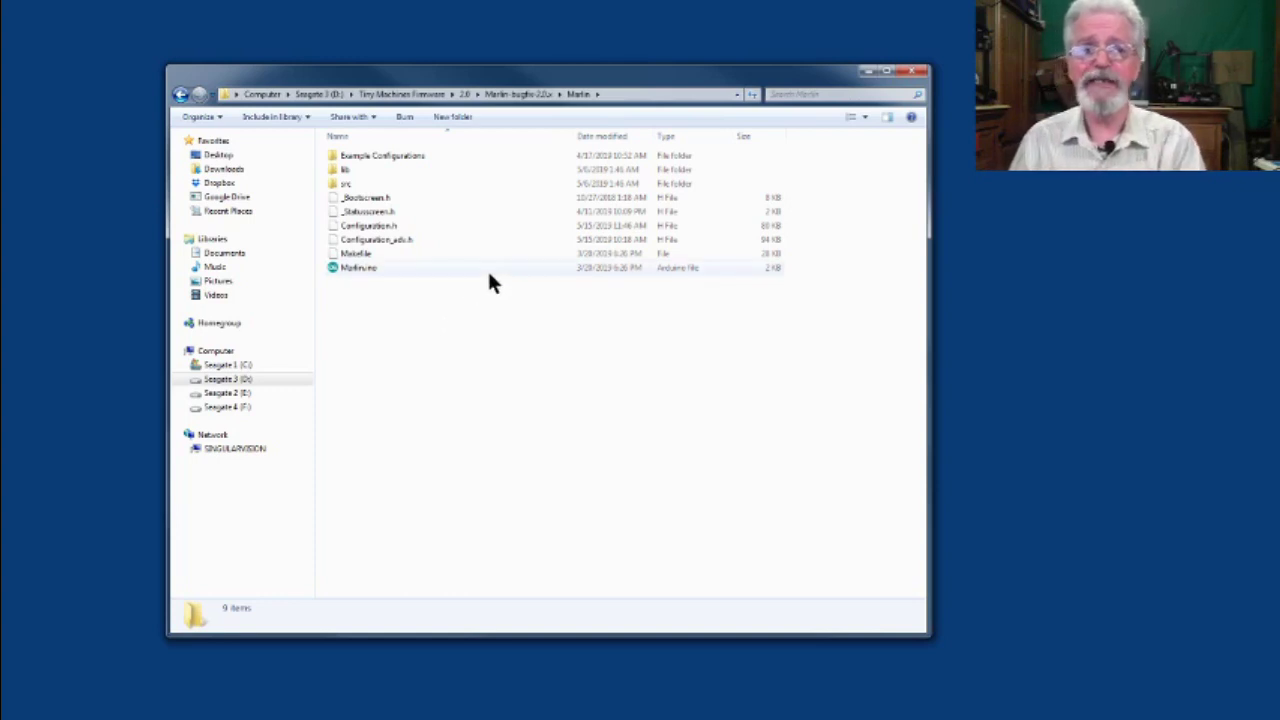
{"action": "double_click", "coordinate": [416, 182]}
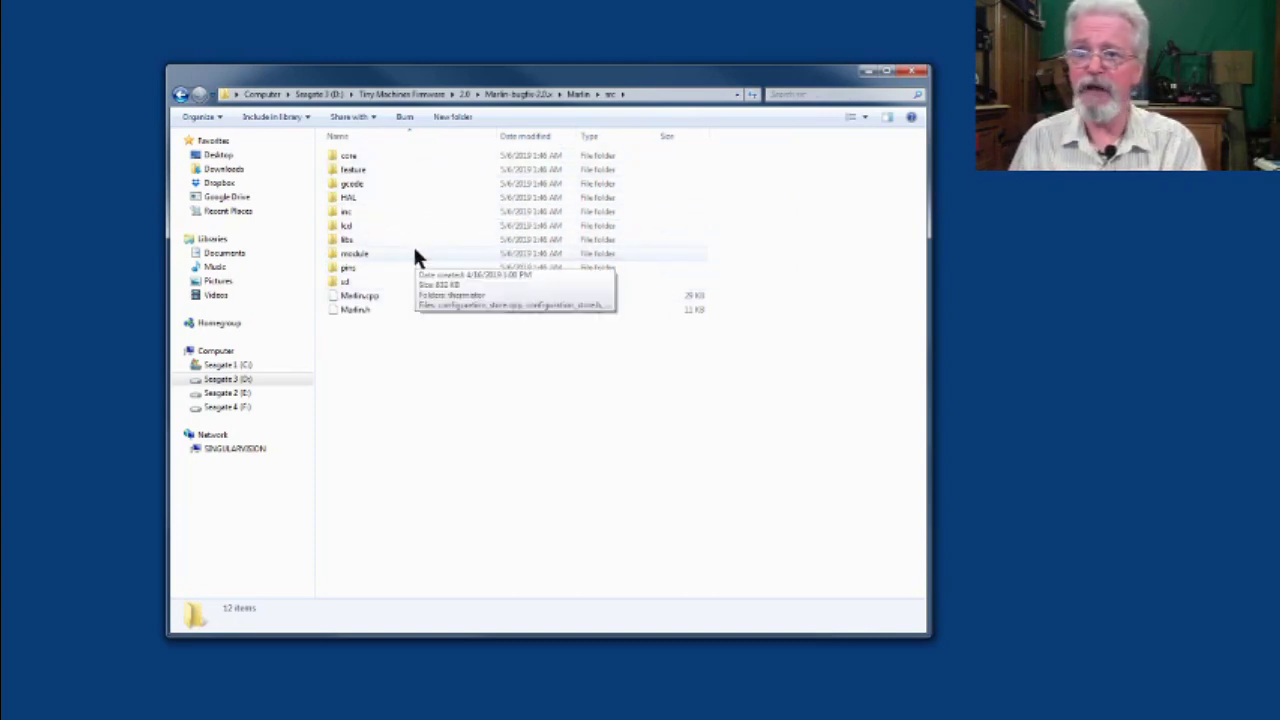
Open Marlin.ino from the 2.0 Marlin folder in the Arduino IDE and extend the window upward
{"action": "left_click", "coordinate": [180, 95]}
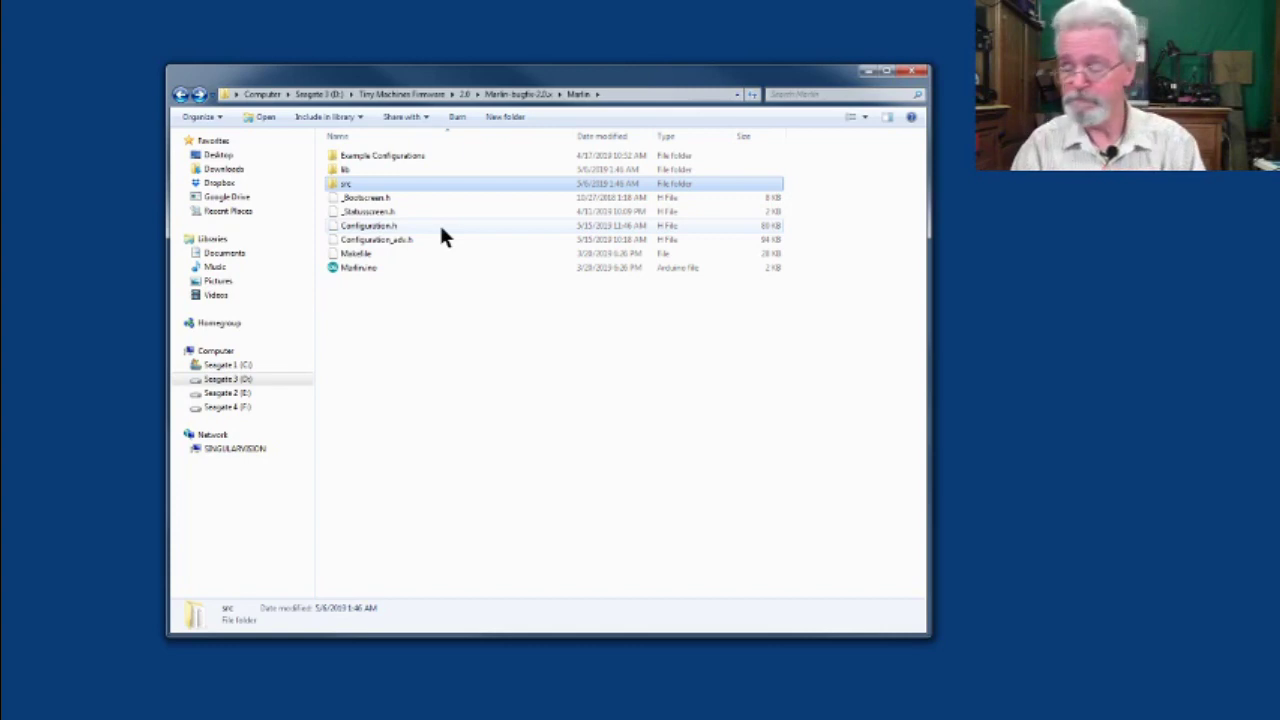
{"action": "left_click", "coordinate": [403, 270]}
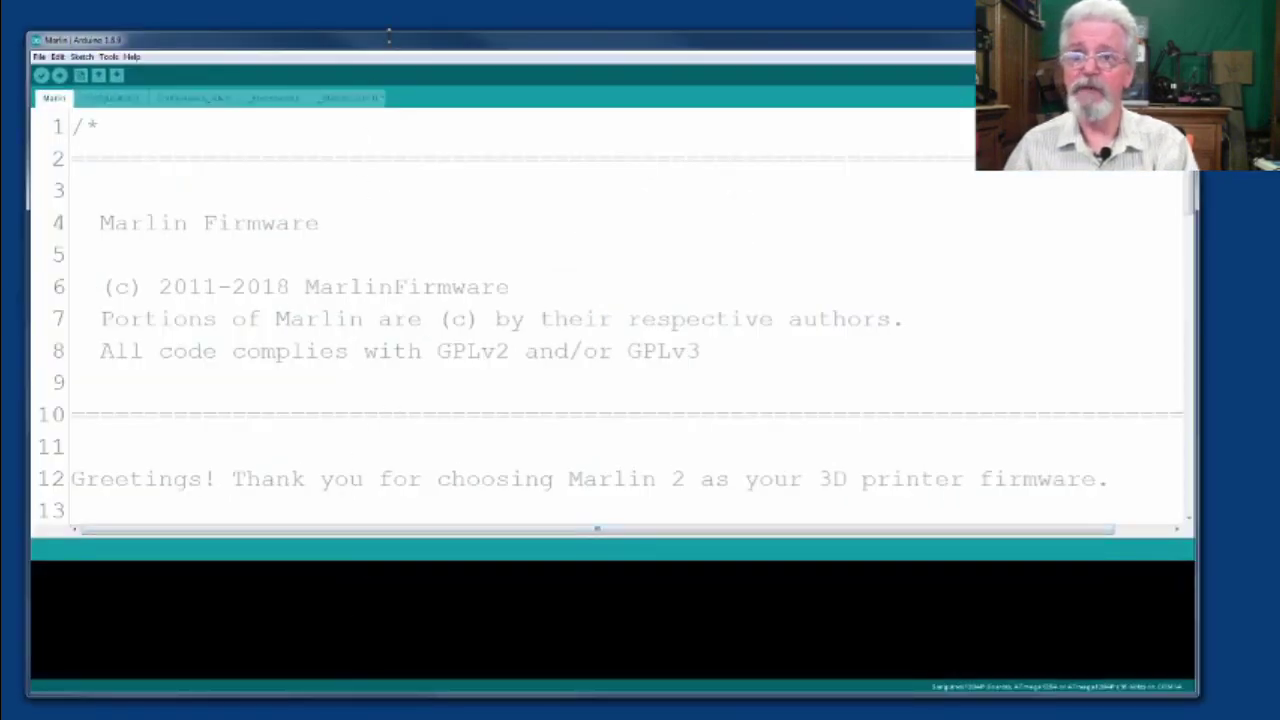
{"action": "left_click_drag", "start_coordinate": [390, 34], "coordinate": [386, 9]}
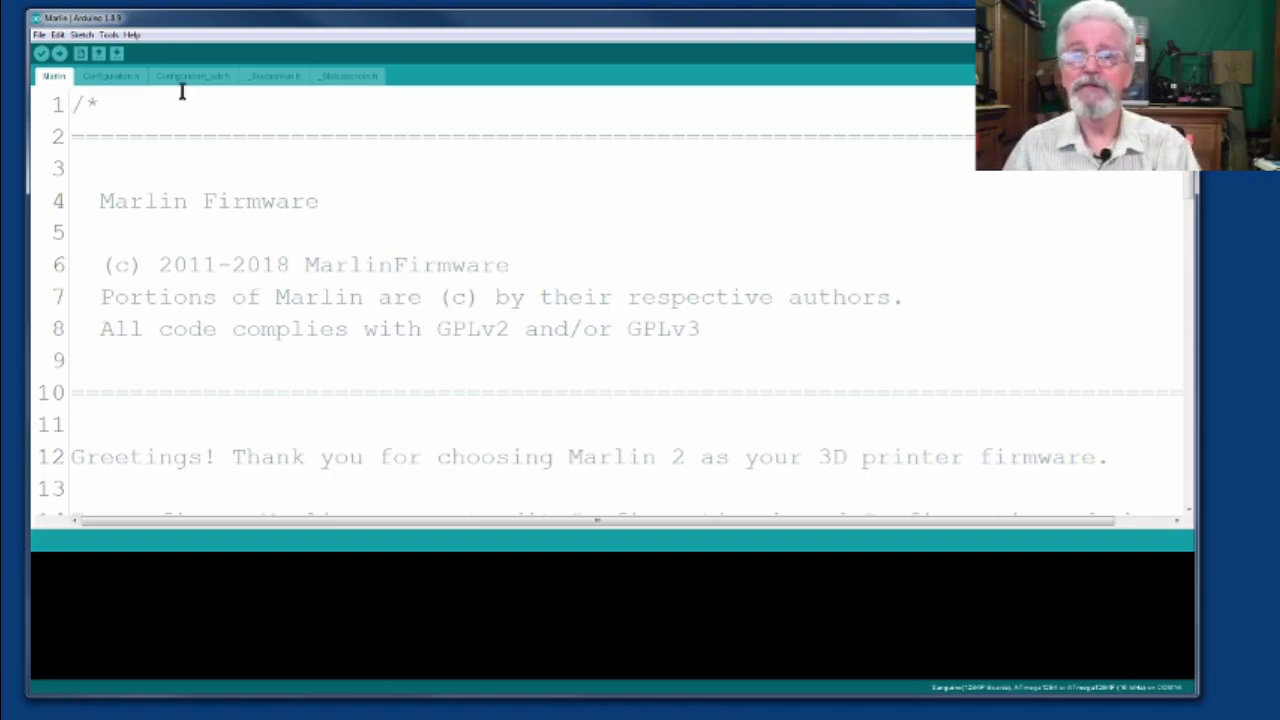
Look over the sketch's Configuration.h, Configuration_adv.h, _Bootscreen.h and _Statusscreen.h files
{"action": "left_click", "coordinate": [111, 77]}
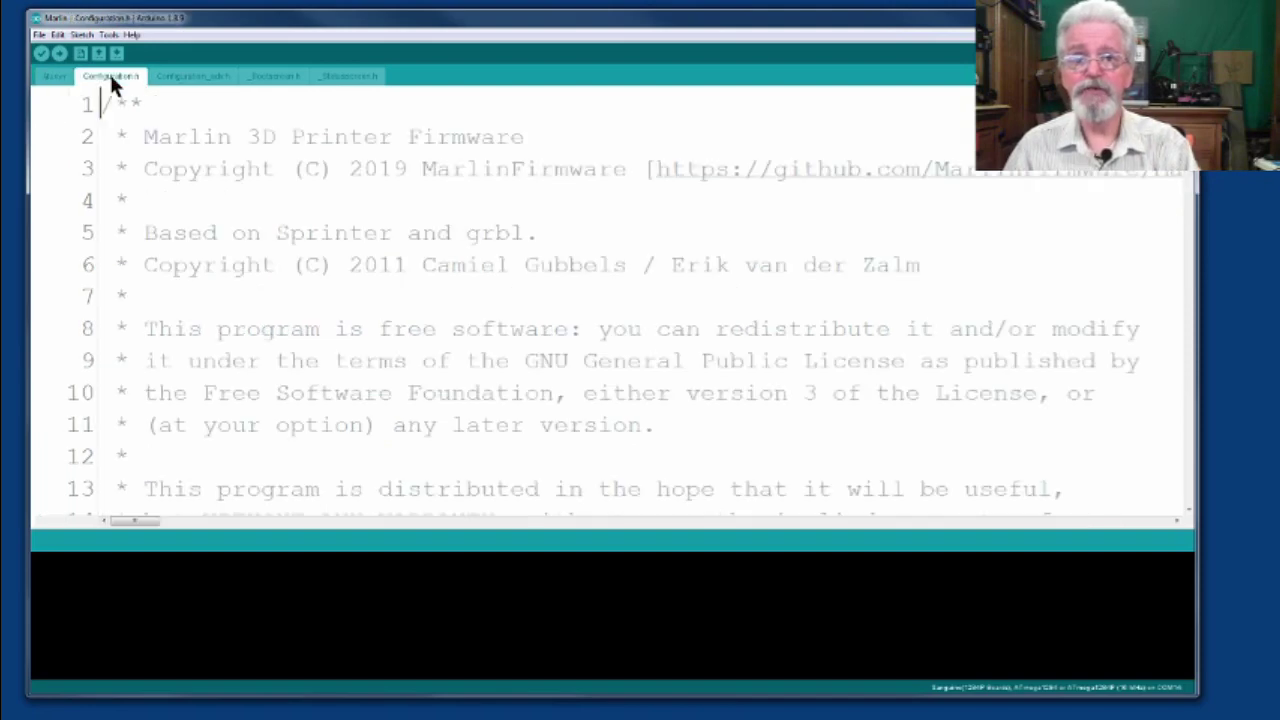
{"action": "left_click", "coordinate": [185, 78]}
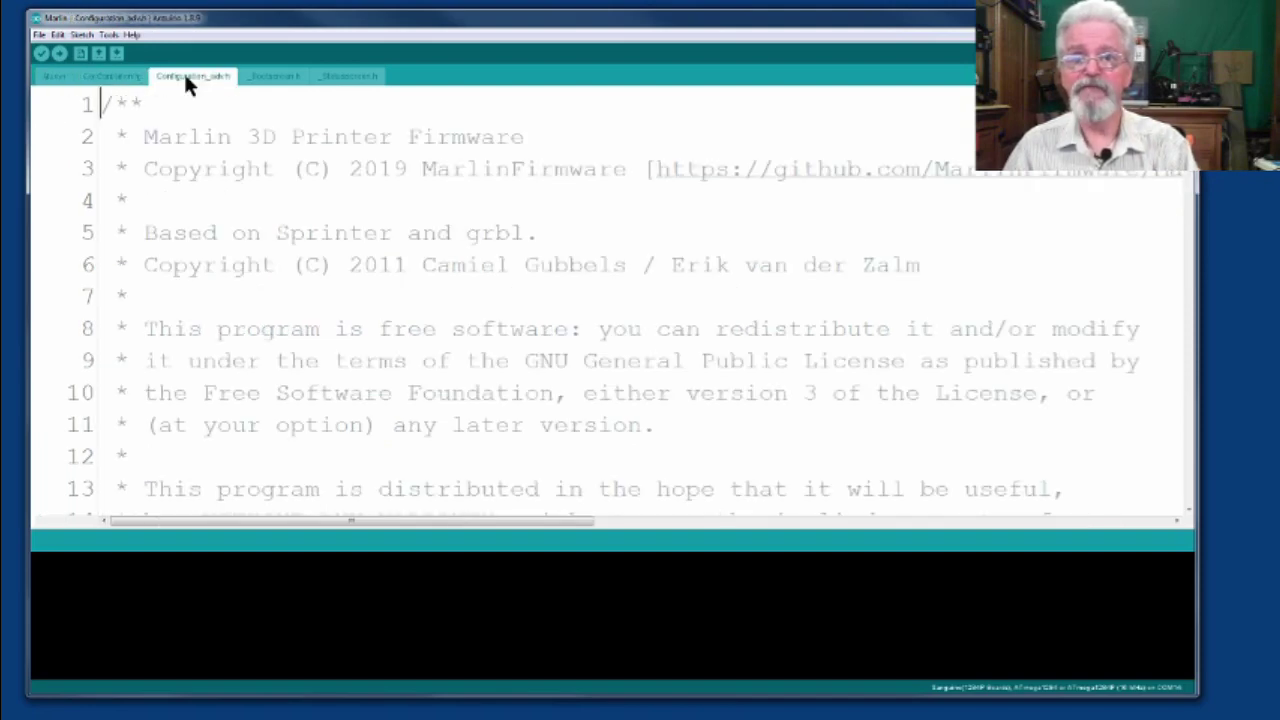
{"action": "left_click", "coordinate": [287, 80]}
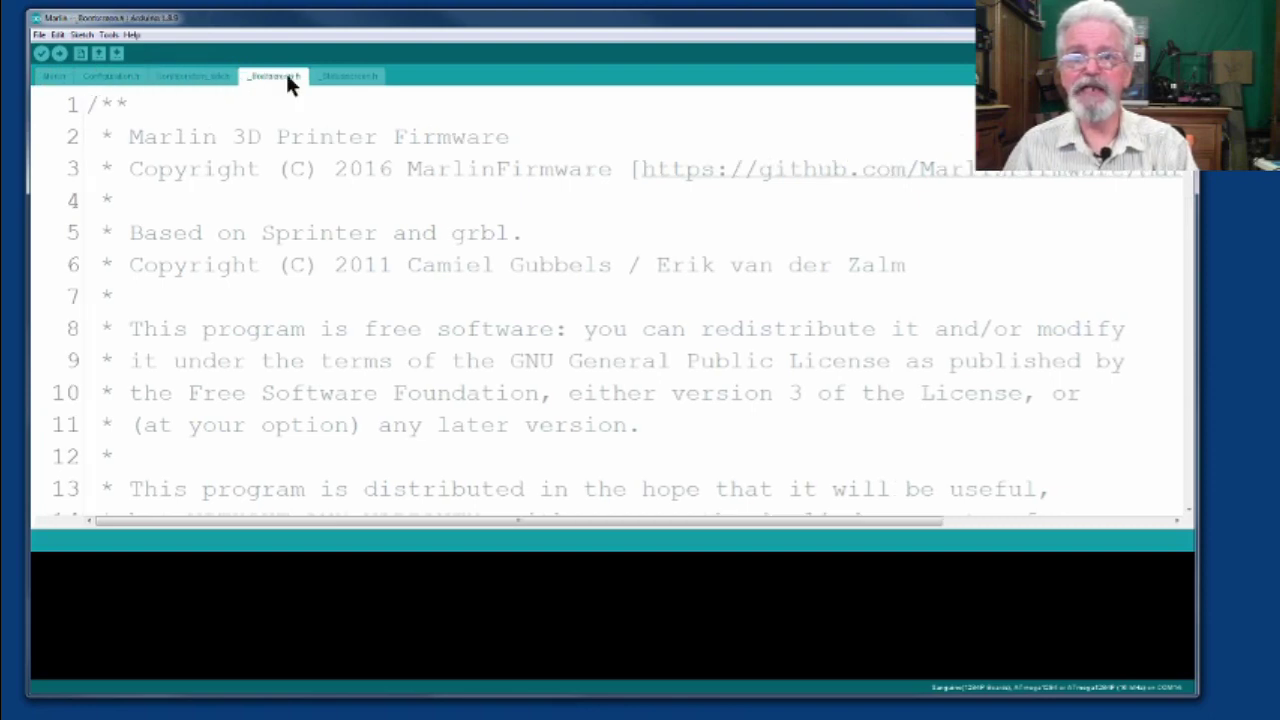
{"action": "left_click", "coordinate": [354, 77]}
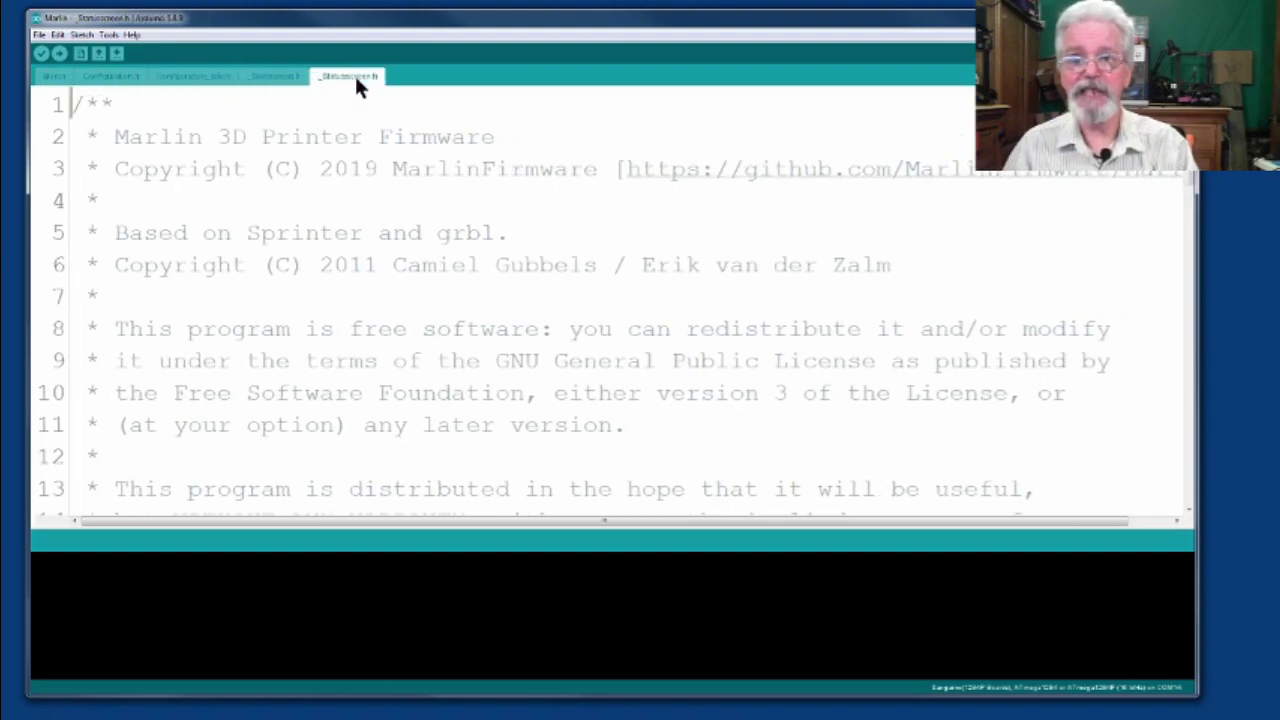
{"action": "left_click", "coordinate": [263, 74]}
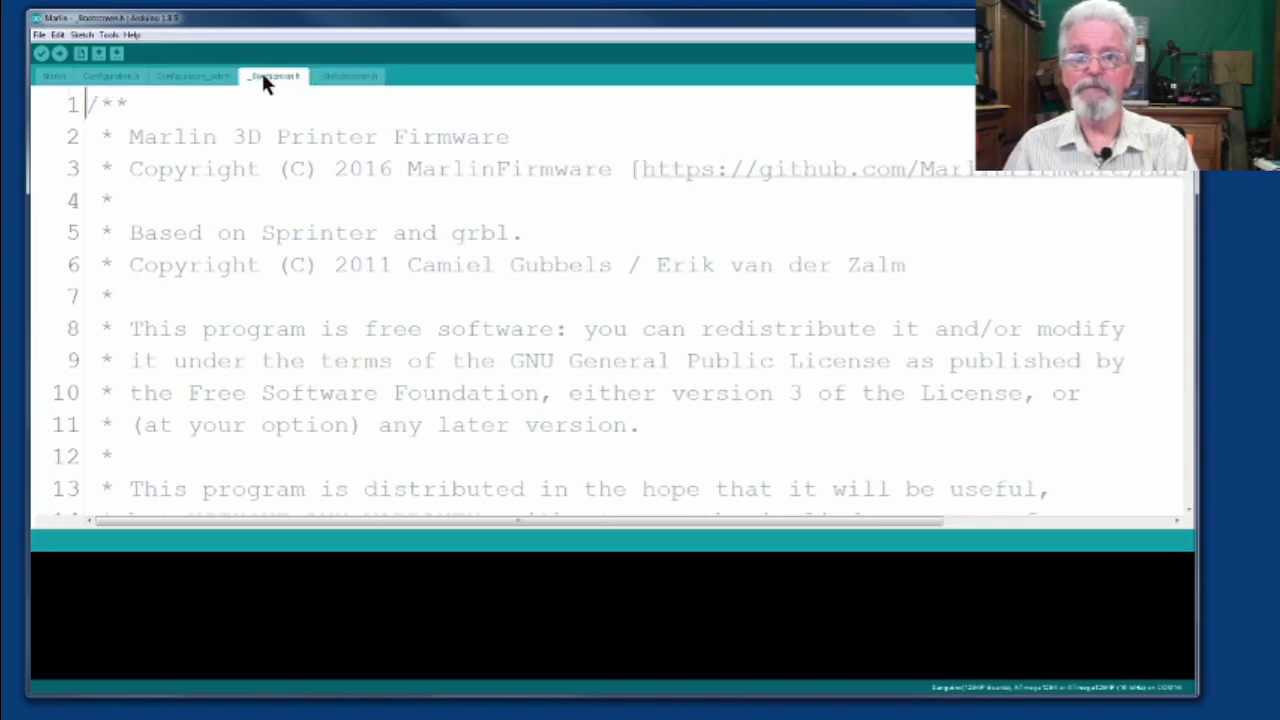
{"action": "left_click", "coordinate": [335, 73]}
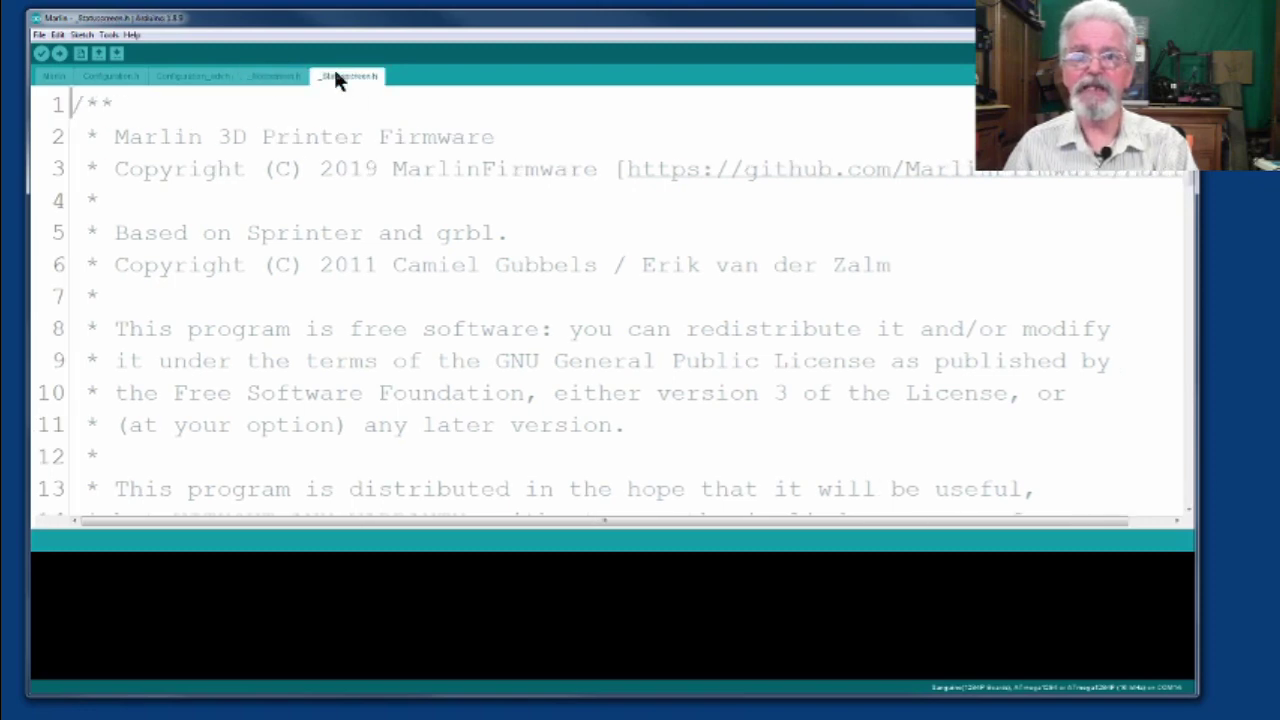
{"action": "left_click", "coordinate": [280, 75]}
{"action": "left_click", "coordinate": [201, 78]}
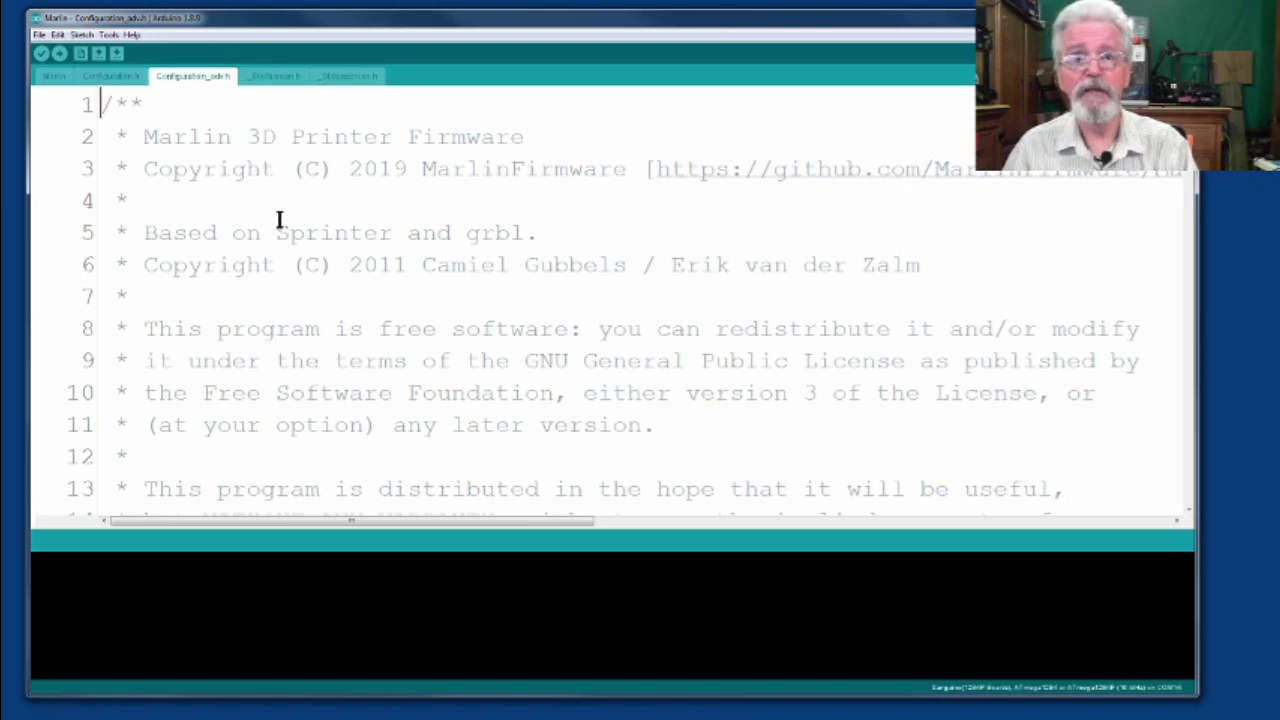
Read the opening section of Configuration.h down to the configuration version definition, and return to its beginning
{"action": "left_click", "coordinate": [120, 78]}
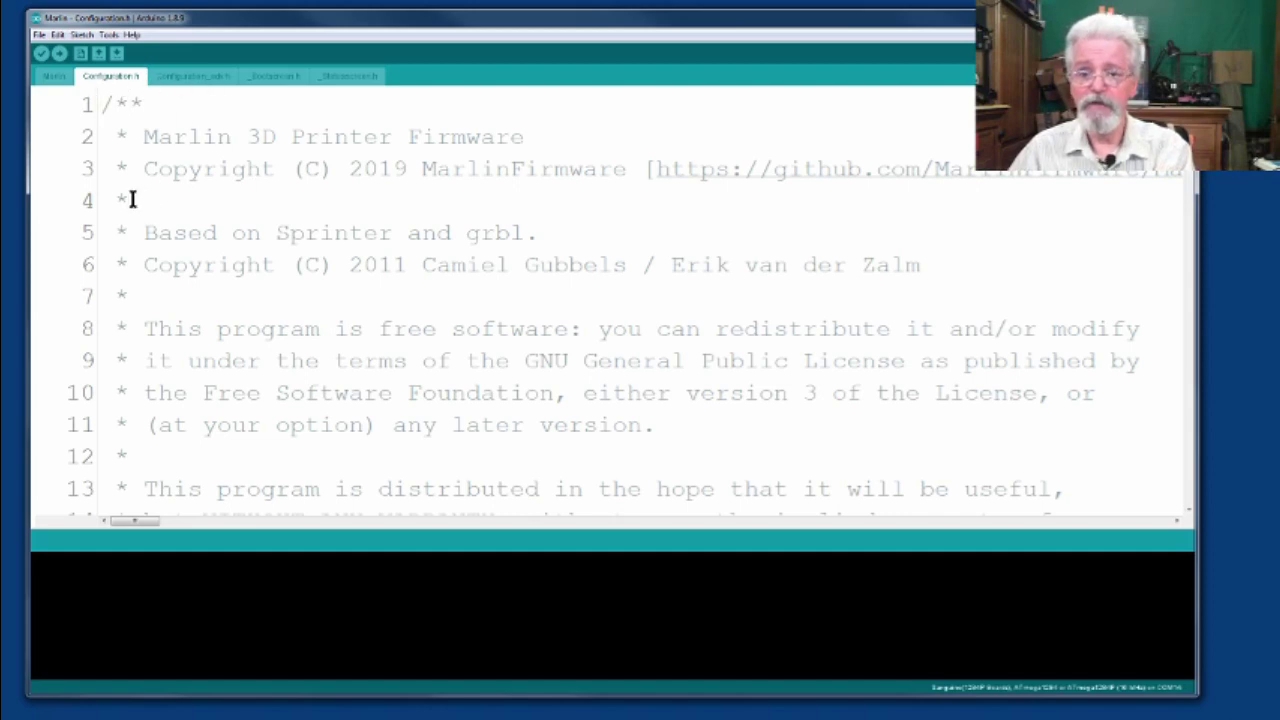
{"action": "scroll", "coordinate": [214, 234], "scroll_direction": "down", "scroll_amount": 3}
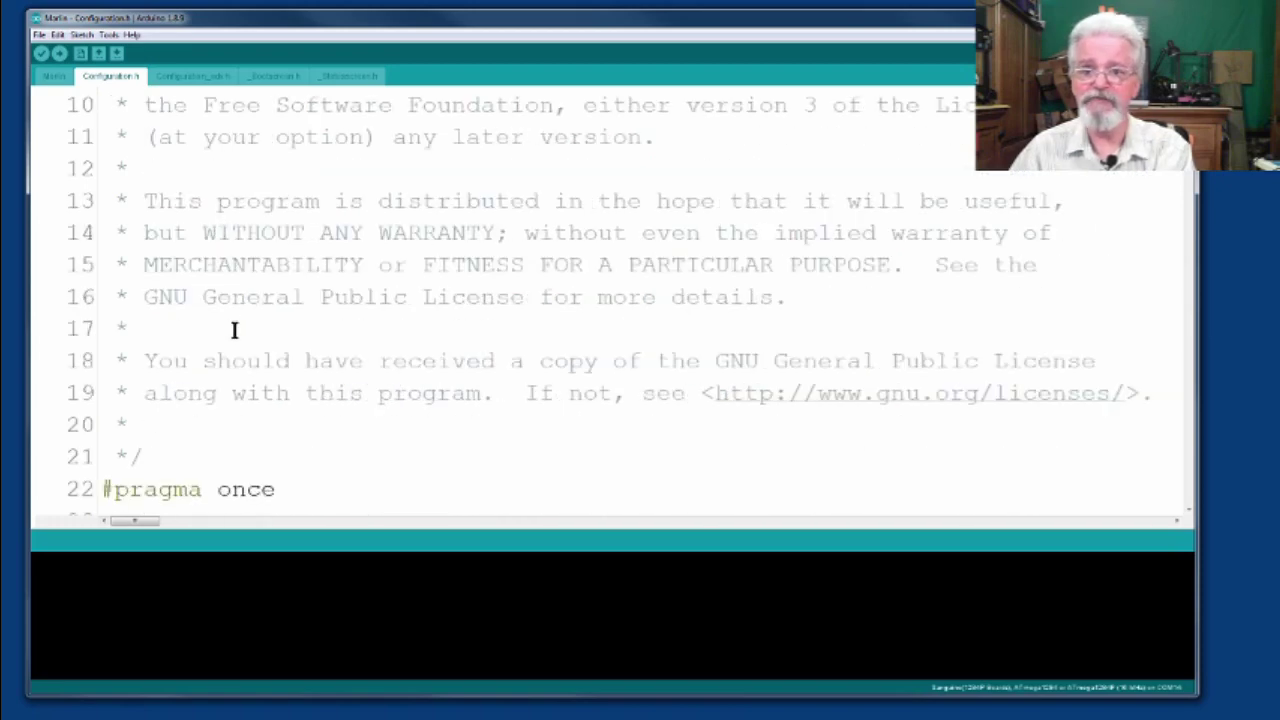
{"action": "scroll", "coordinate": [234, 329], "scroll_direction": "down", "scroll_amount": 4}
{"action": "scroll", "coordinate": [234, 329], "scroll_direction": "down", "scroll_amount": 2}
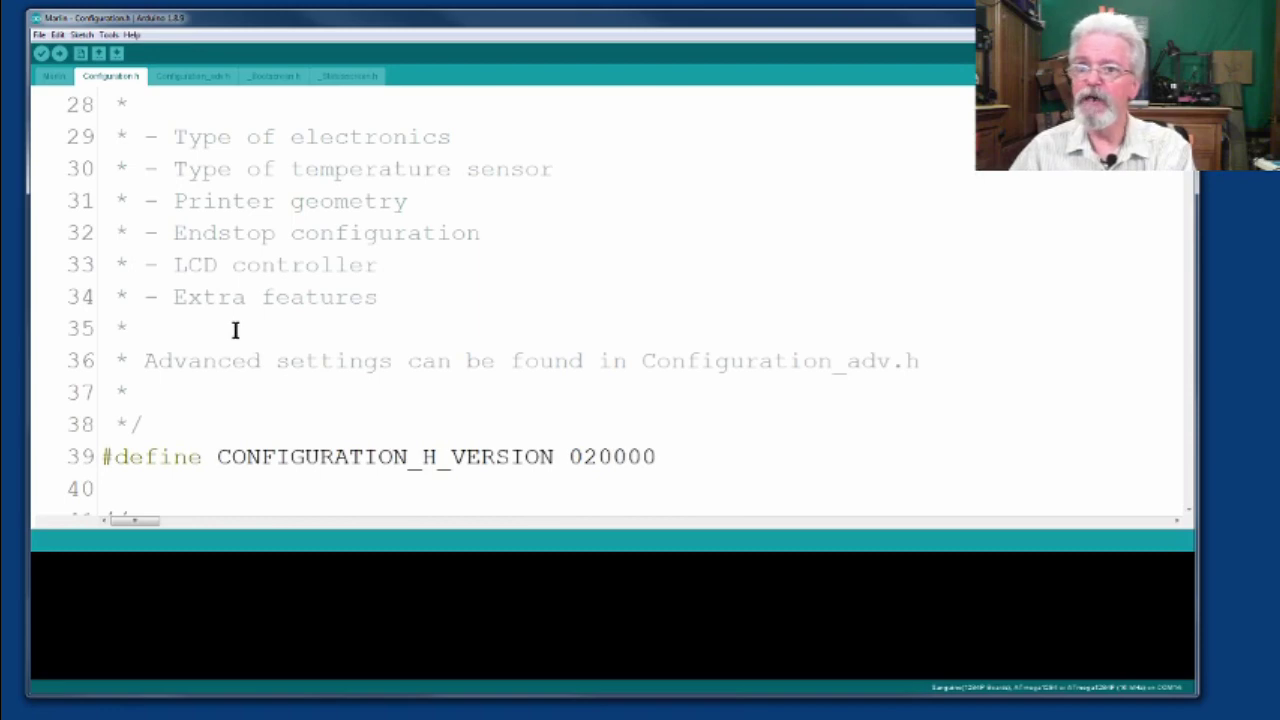
{"action": "scroll", "coordinate": [234, 329], "scroll_direction": "up", "scroll_amount": 9}
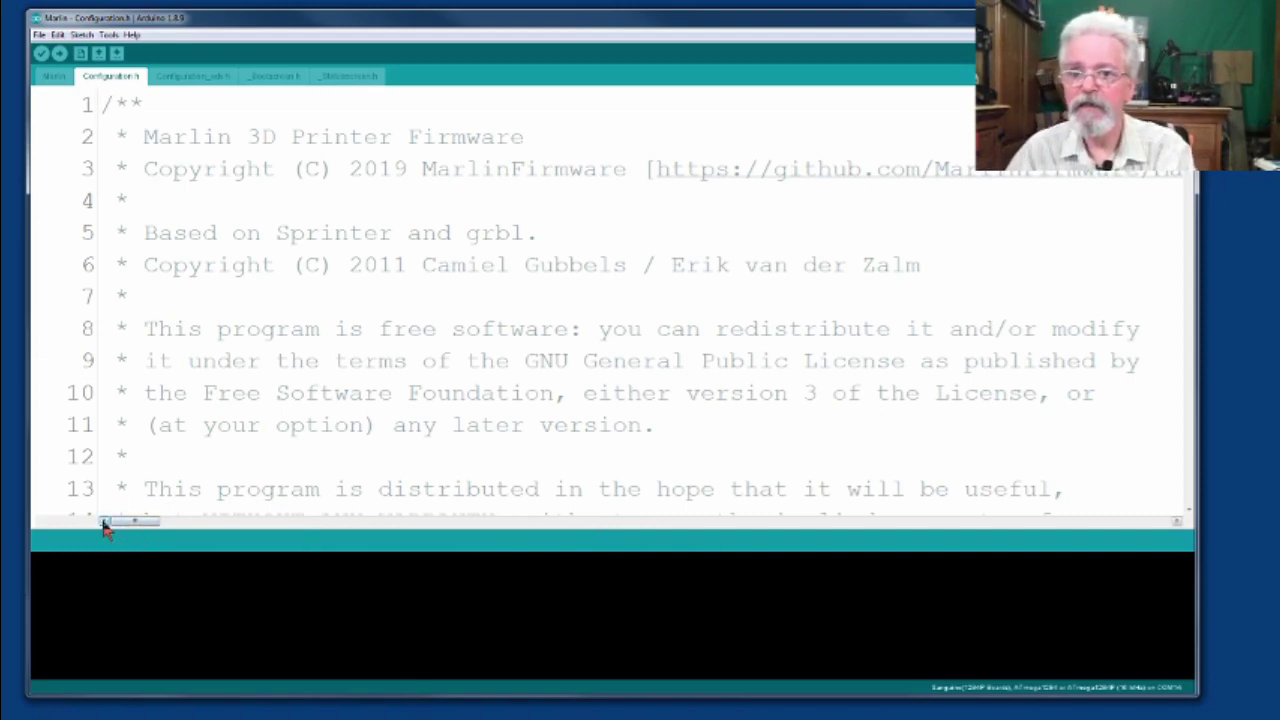
{"action": "left_click_drag", "start_coordinate": [140, 524], "coordinate": [107, 537]}
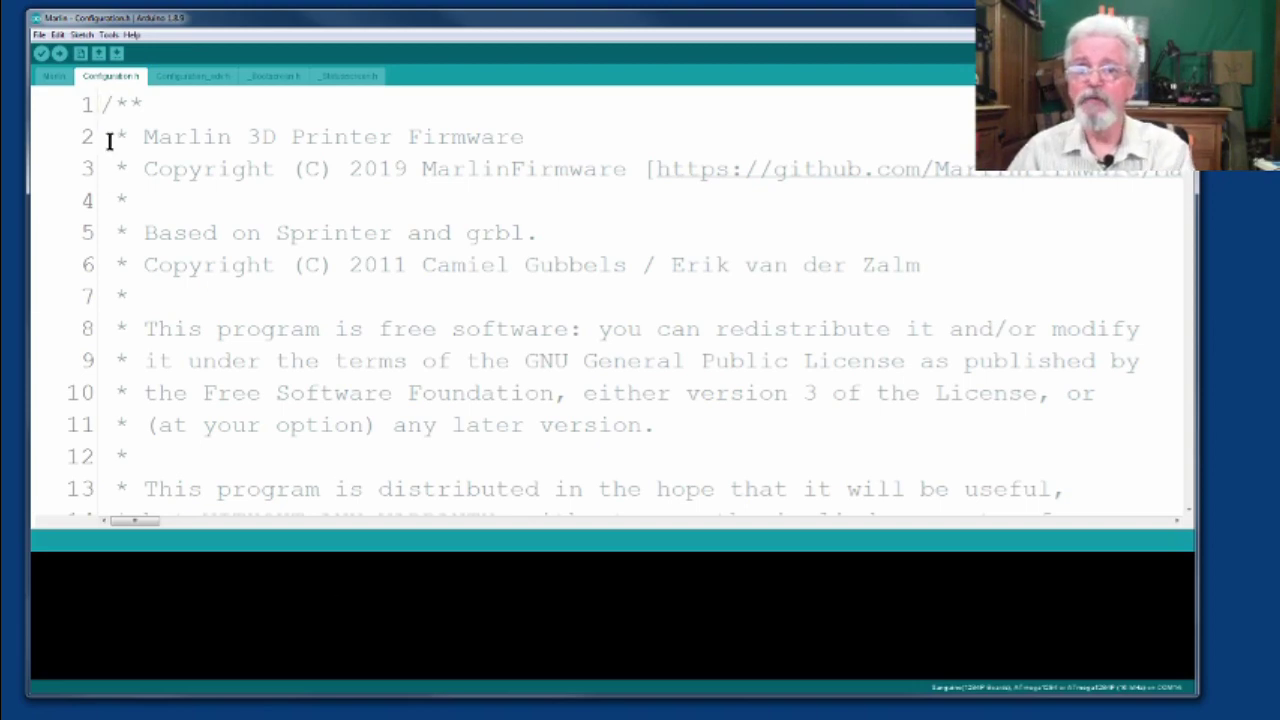
Set the board's serial port to COM13
{"action": "left_click", "coordinate": [110, 35]}
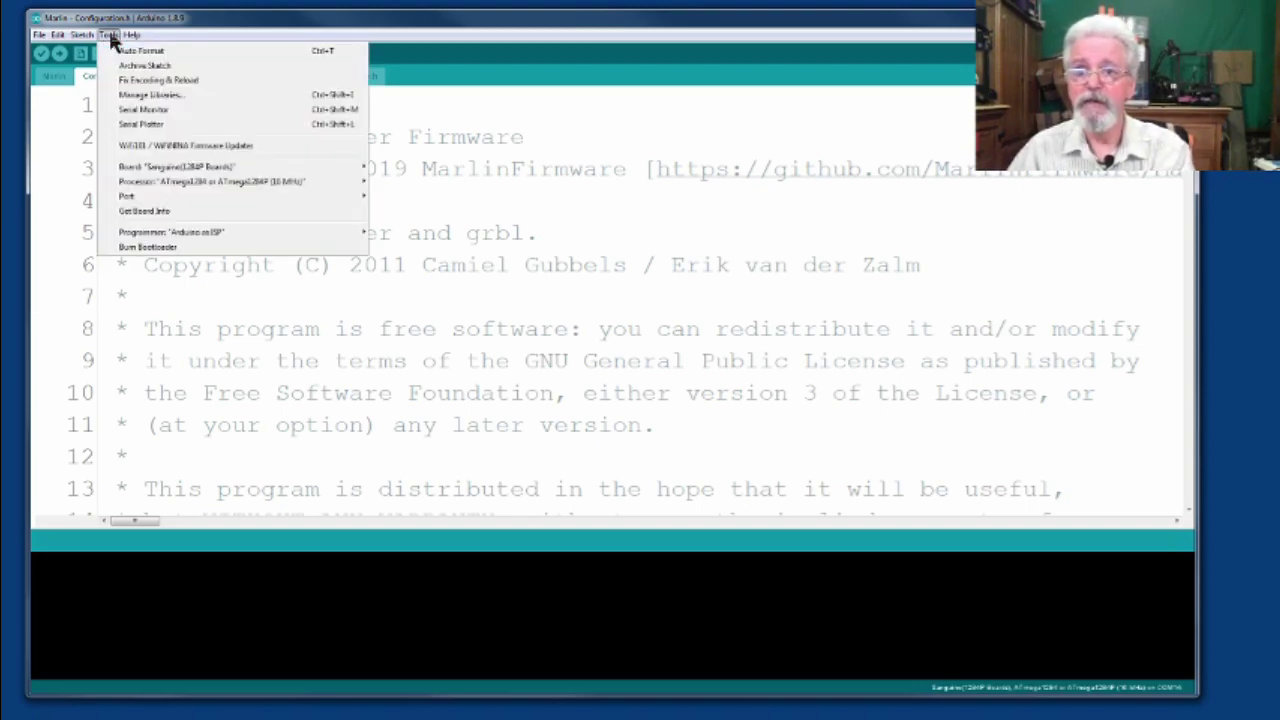
{"action": "mouse_move", "coordinate": [220, 170]}
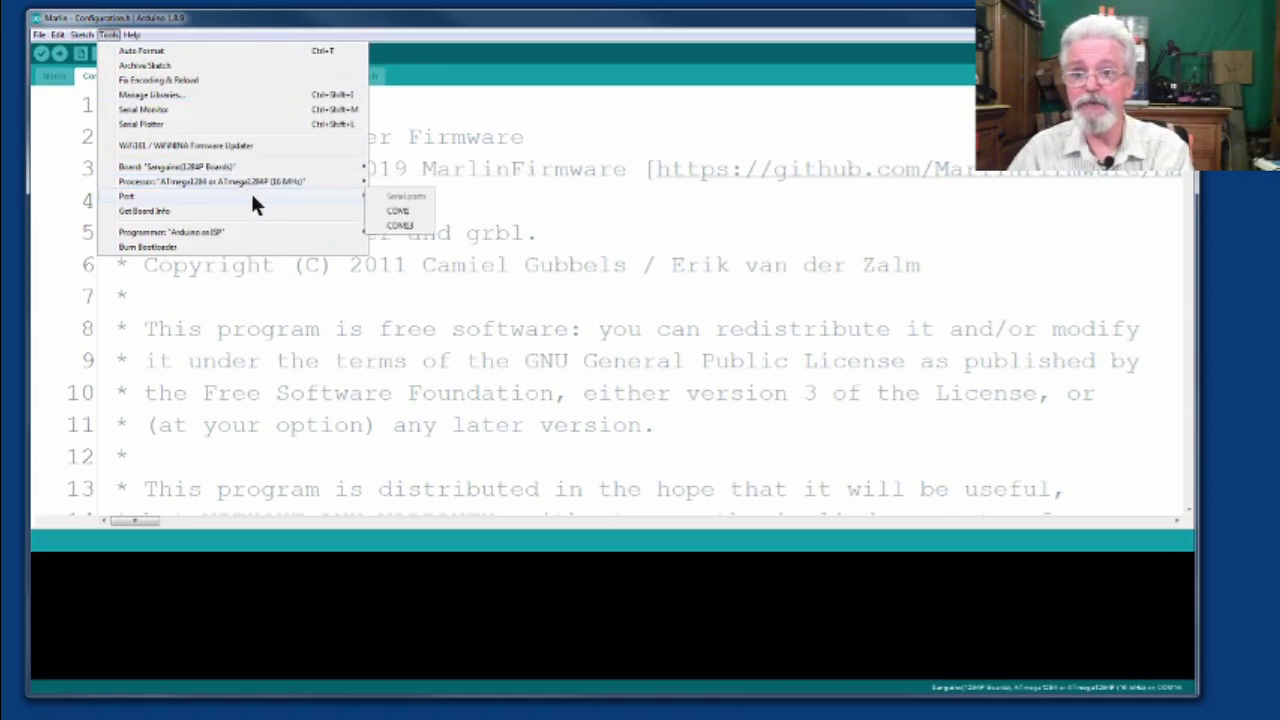
{"action": "left_click", "coordinate": [410, 225]}
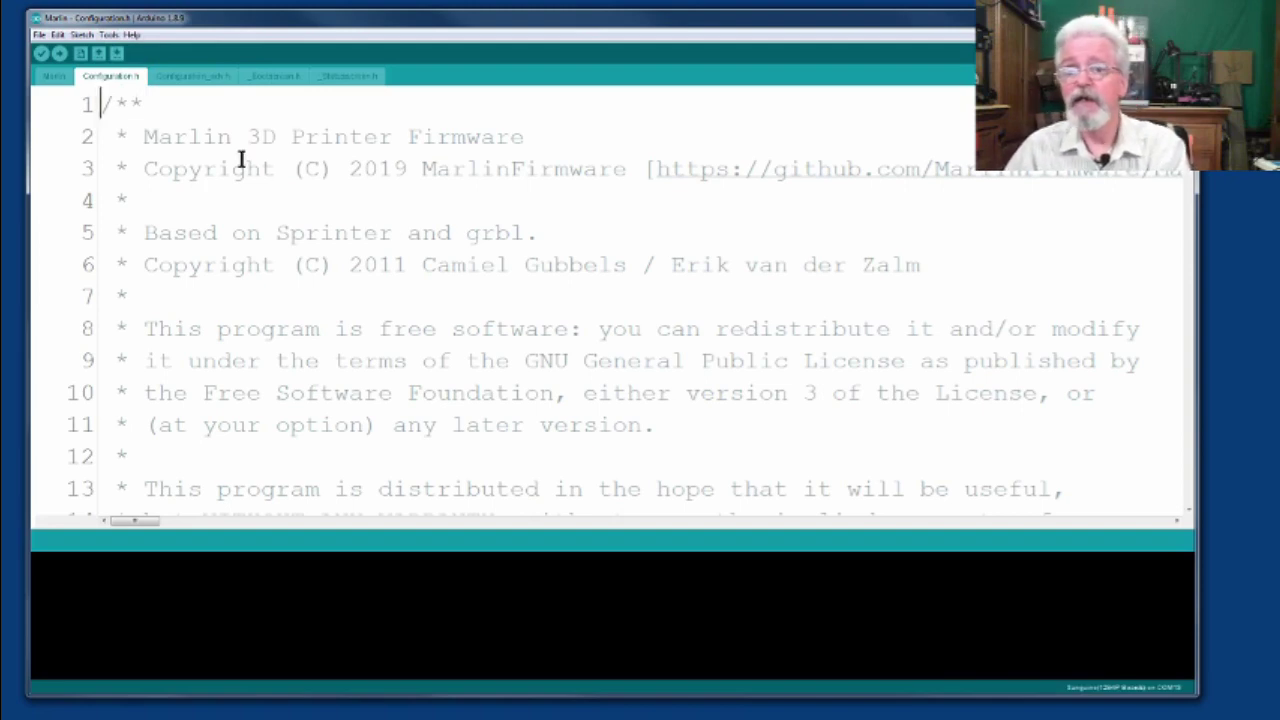
Open the Serial Monitor with its output cleared and its speed kept at 115200 baud
{"action": "left_click", "coordinate": [107, 34]}
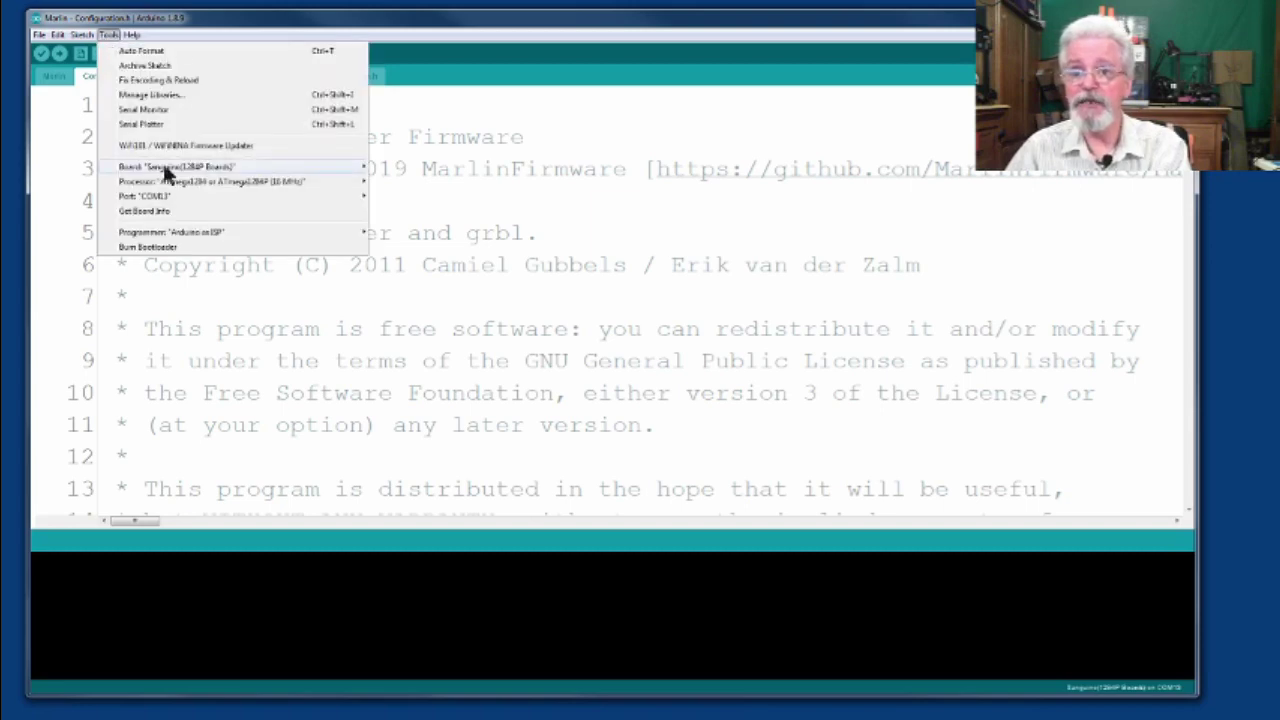
{"action": "mouse_move", "coordinate": [172, 199]}
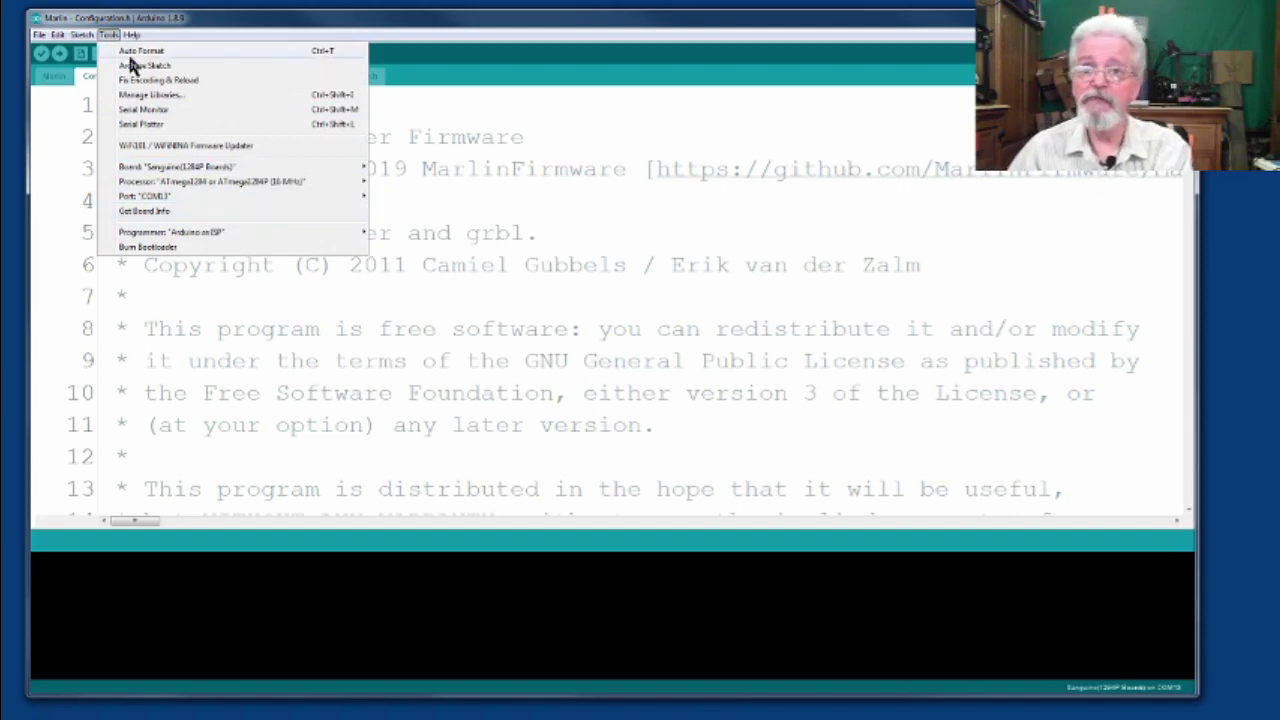
{"action": "left_click", "coordinate": [171, 108]}
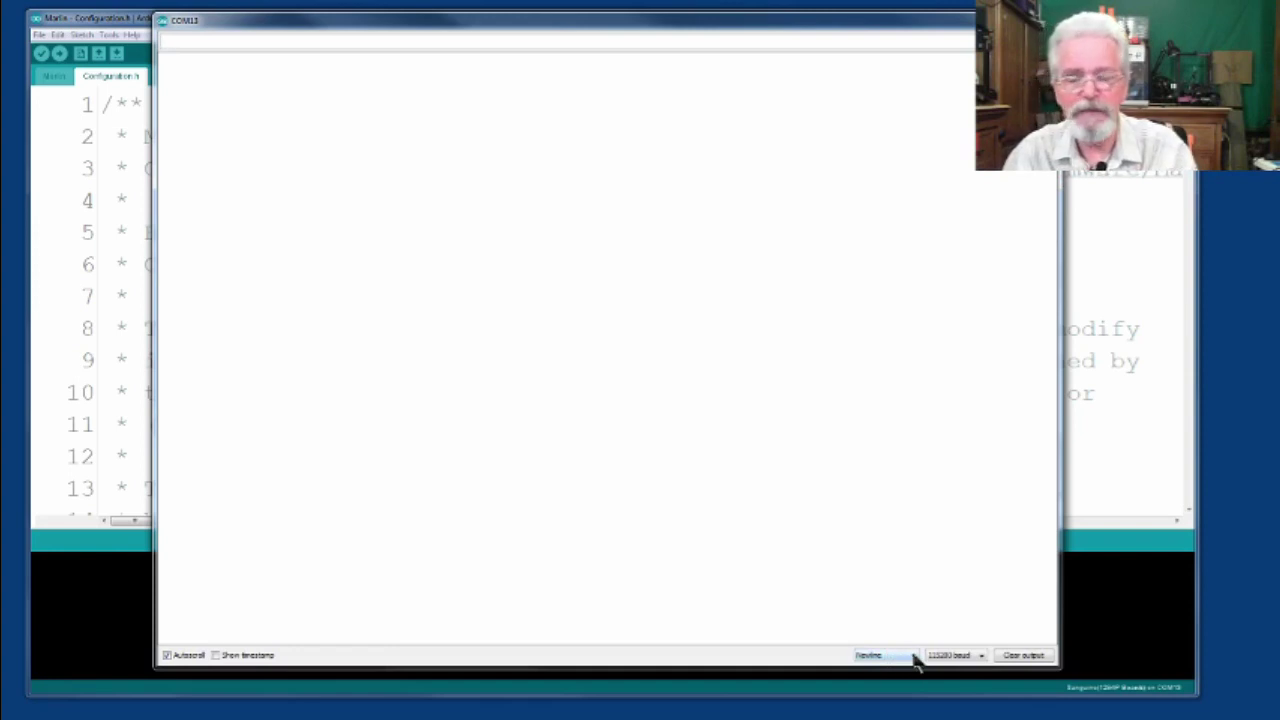
{"action": "left_click", "coordinate": [1022, 656]}
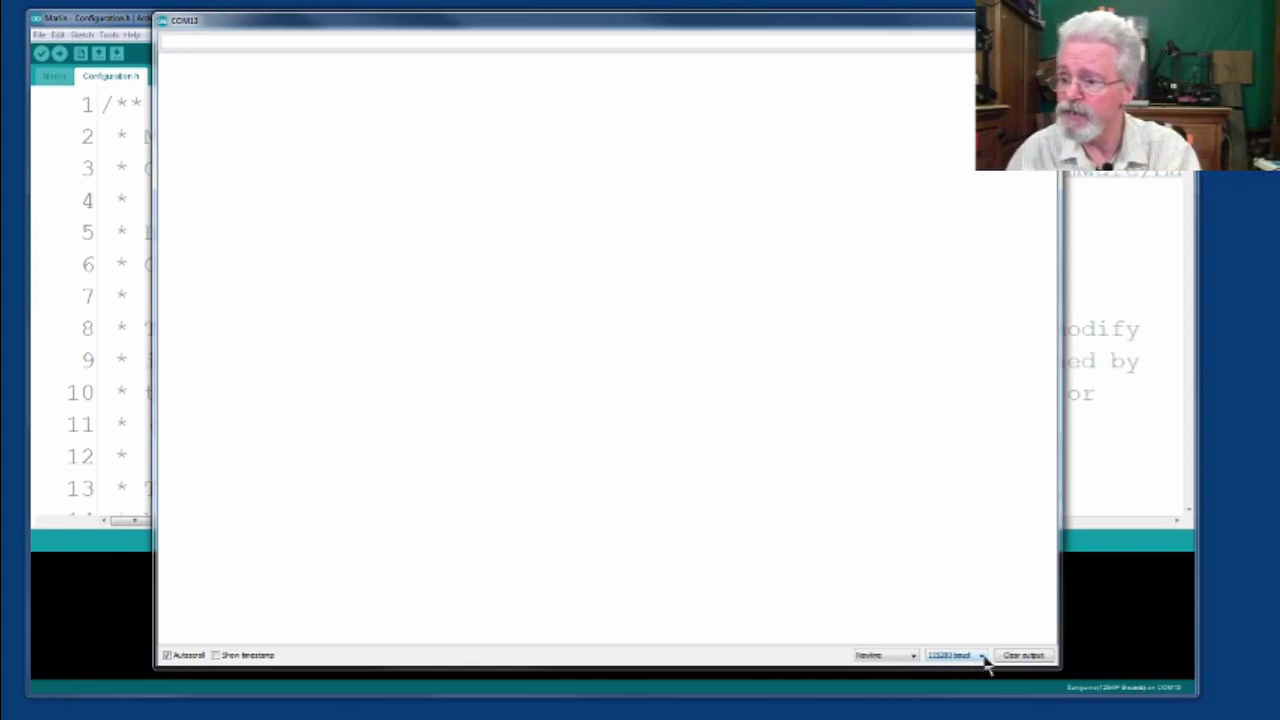
{"action": "left_click", "coordinate": [983, 657]}
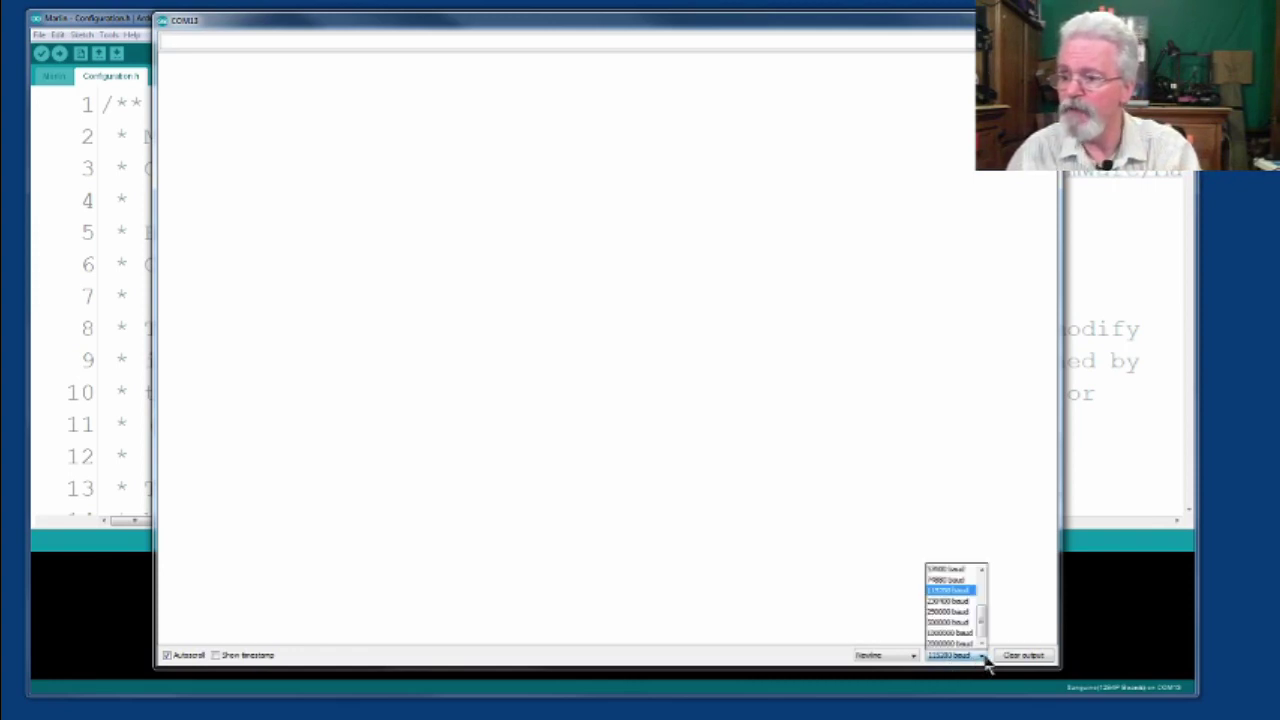
{"action": "left_click", "coordinate": [985, 660]}
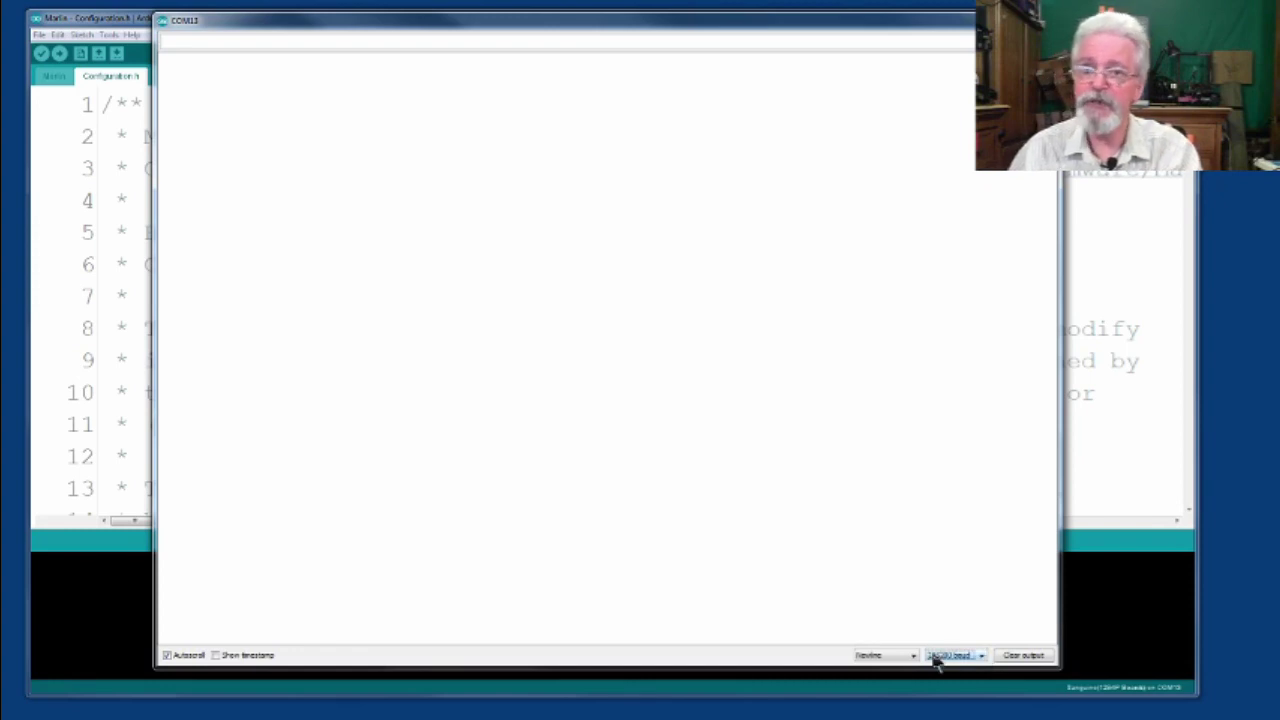
Send the M115 command to the printer through the Serial Monitor and close the monitor
{"action": "left_click", "coordinate": [401, 42]}
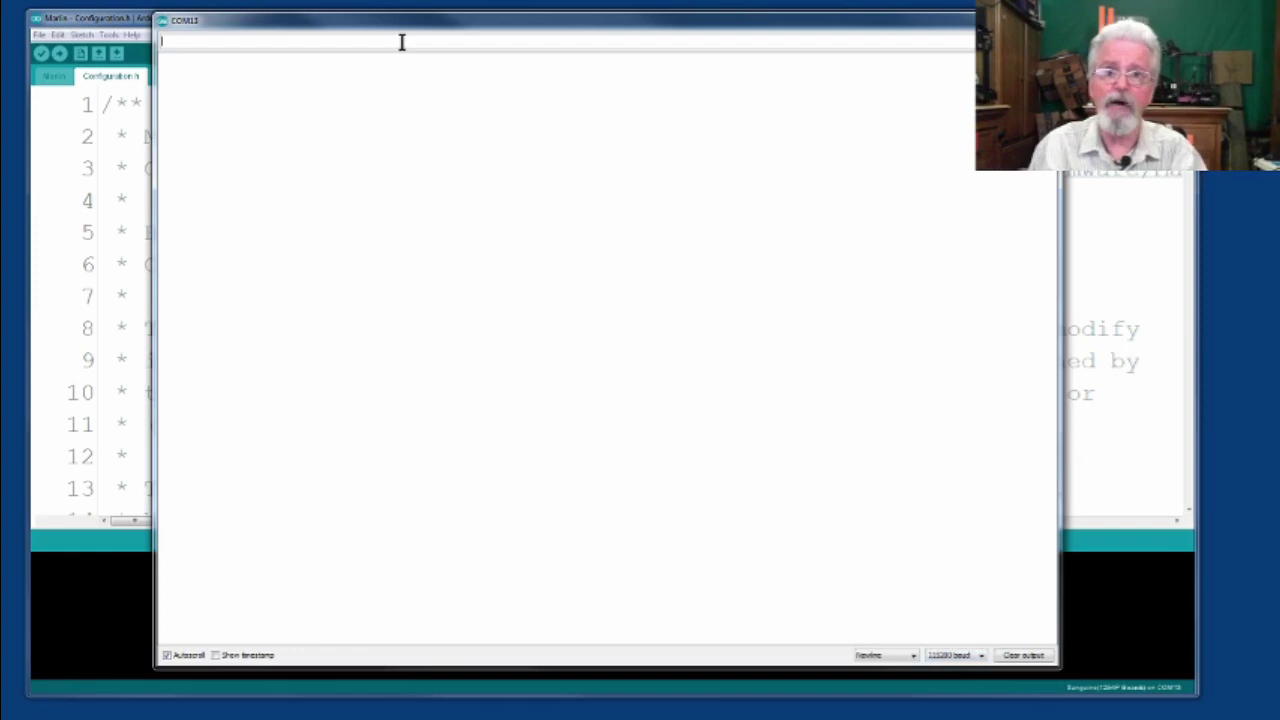
{"action": "type", "text": "M"}
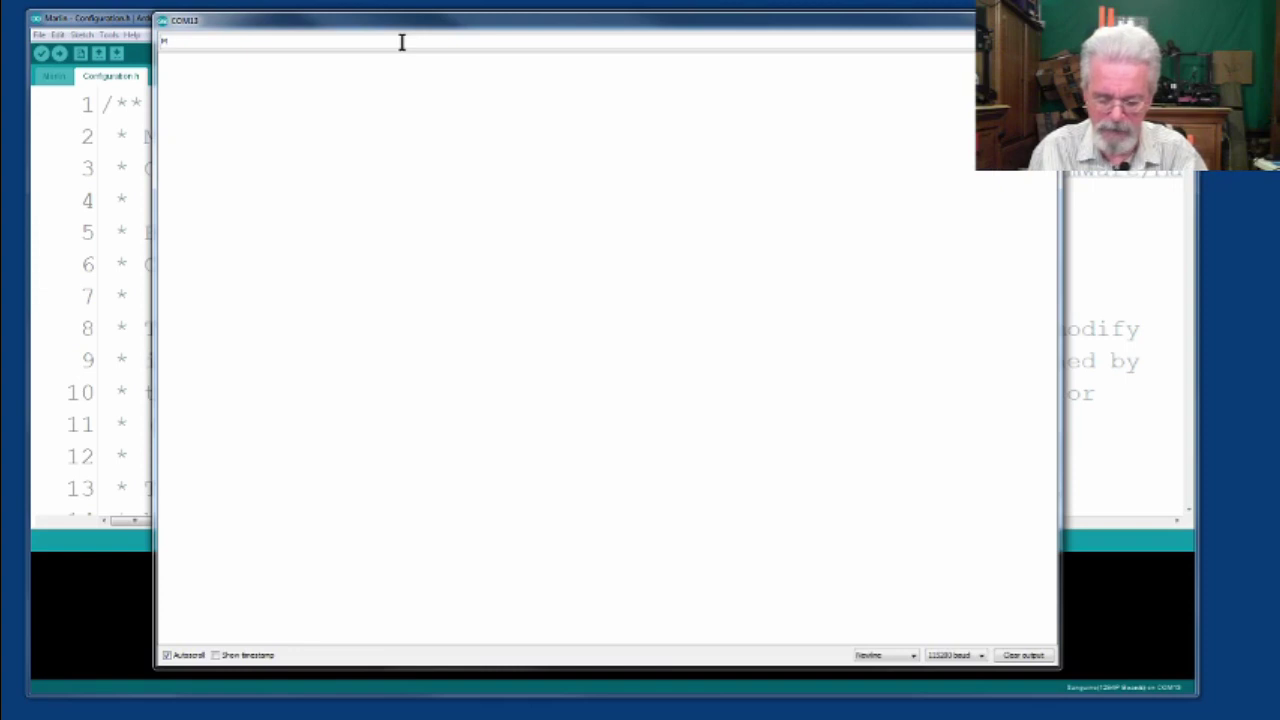
{"action": "type", "text": "503"}
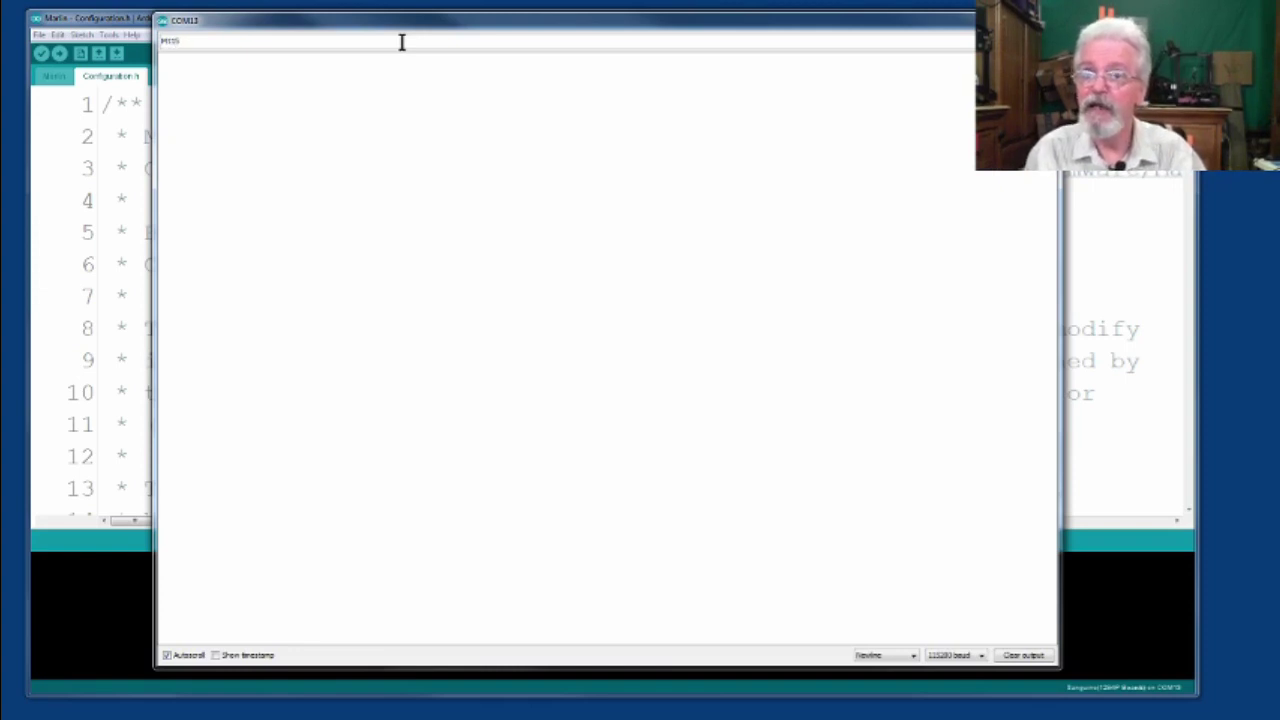
{"action": "key", "text": "Return"}
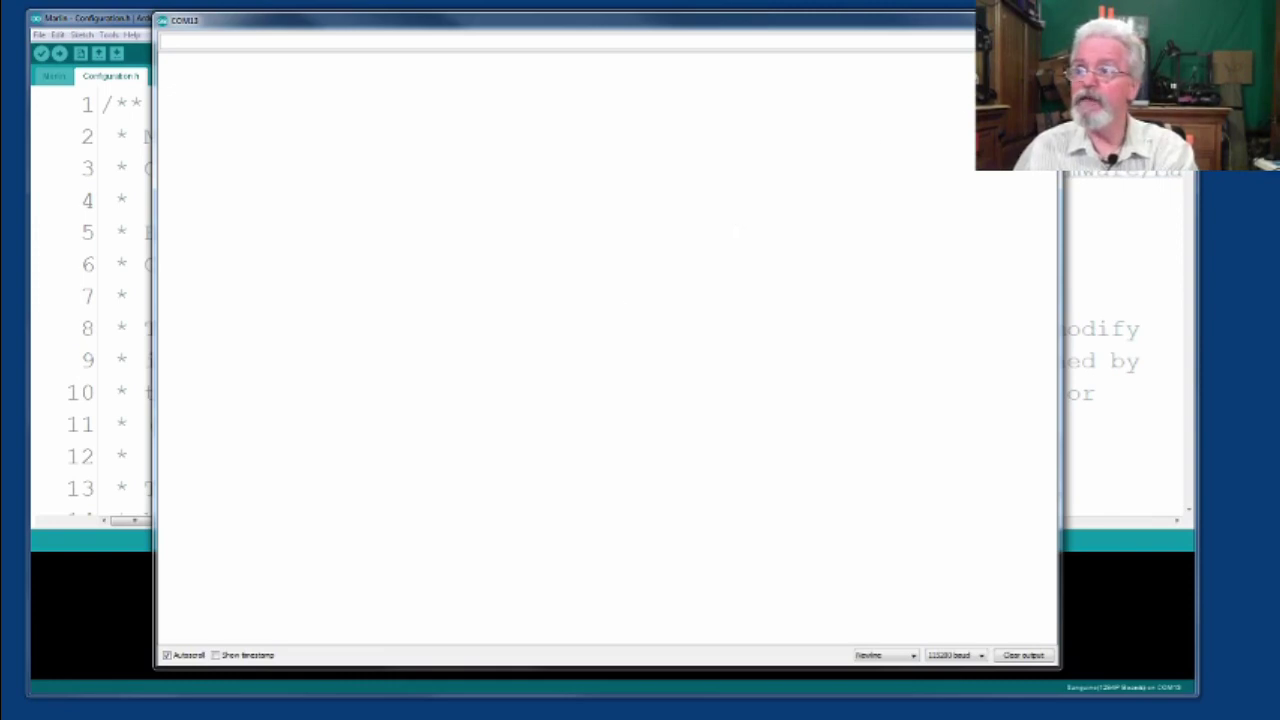
{"action": "left_click", "coordinate": [1038, 20]}
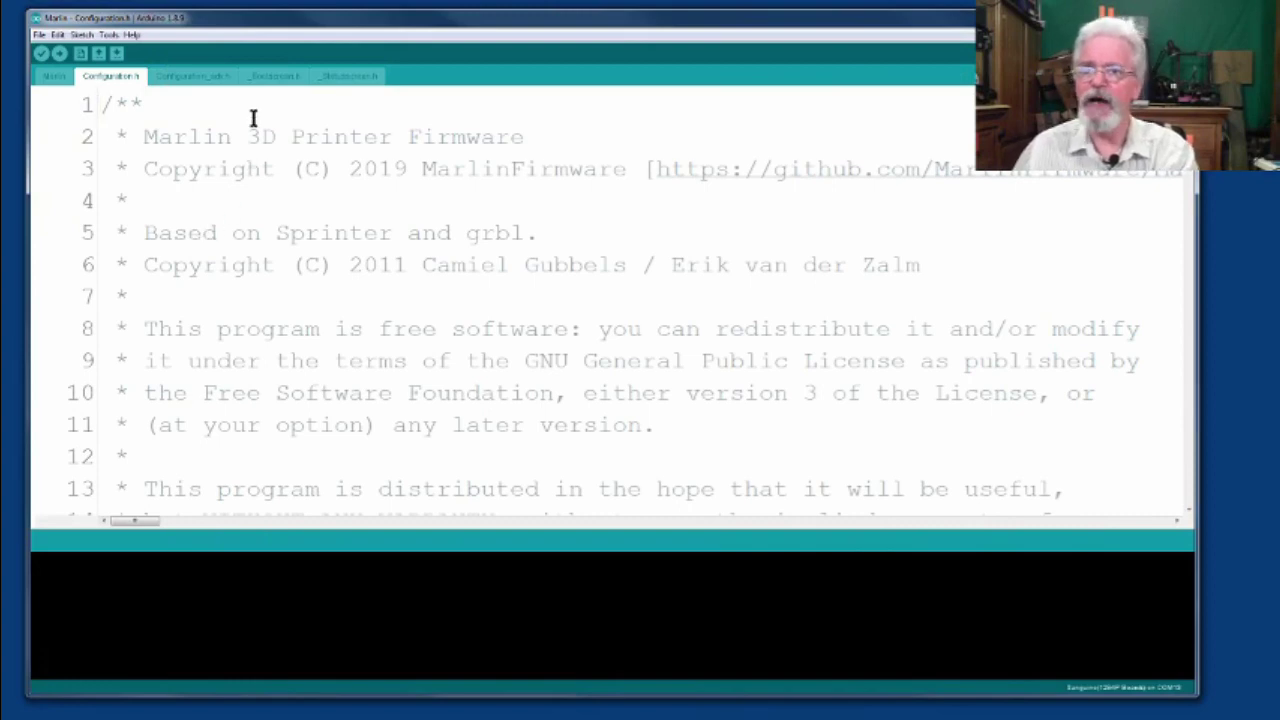
Show Configuration_adv.h and check the sketch's serial port and programmer settings
{"action": "left_click", "coordinate": [196, 77]}
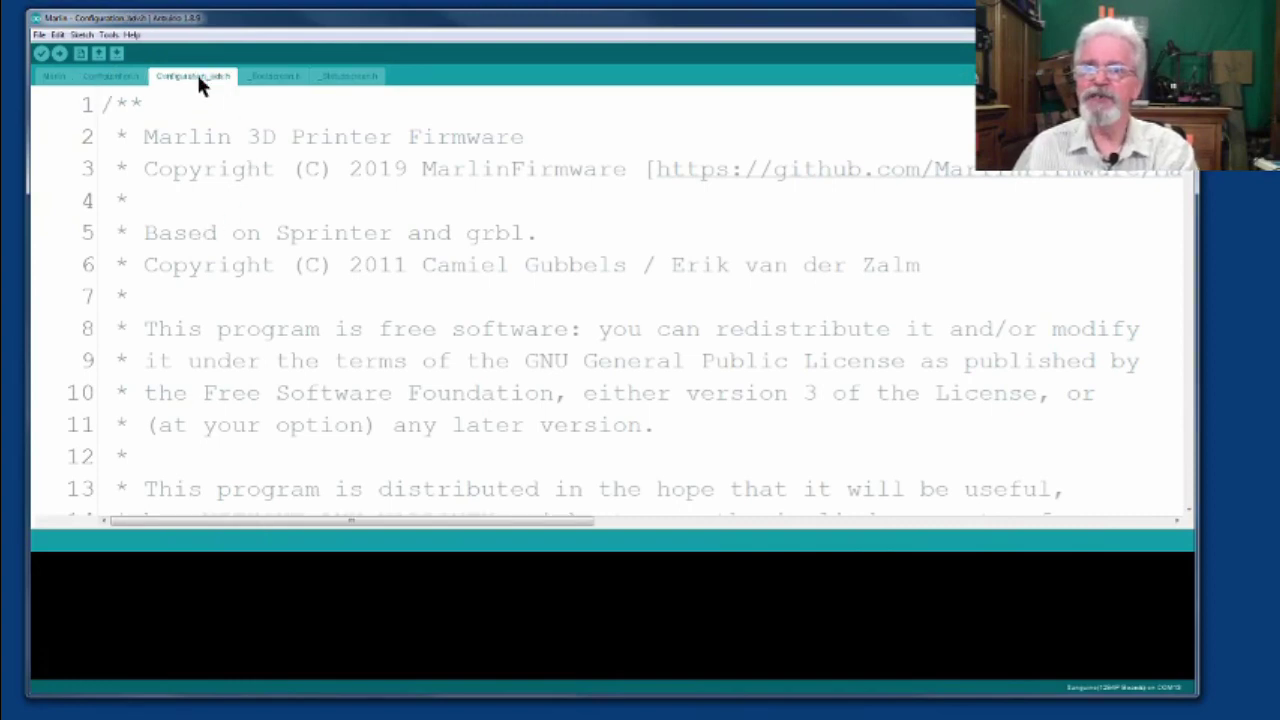
{"action": "left_click", "coordinate": [110, 34]}
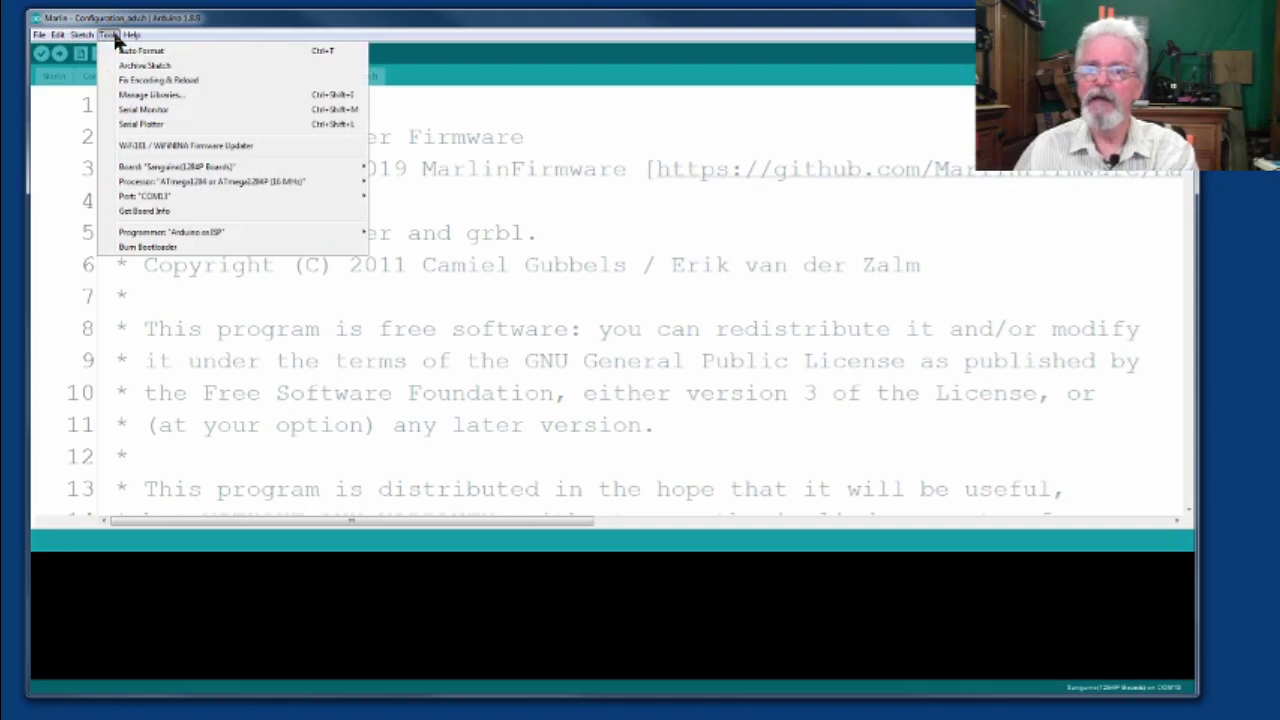
{"action": "mouse_move", "coordinate": [180, 195]}
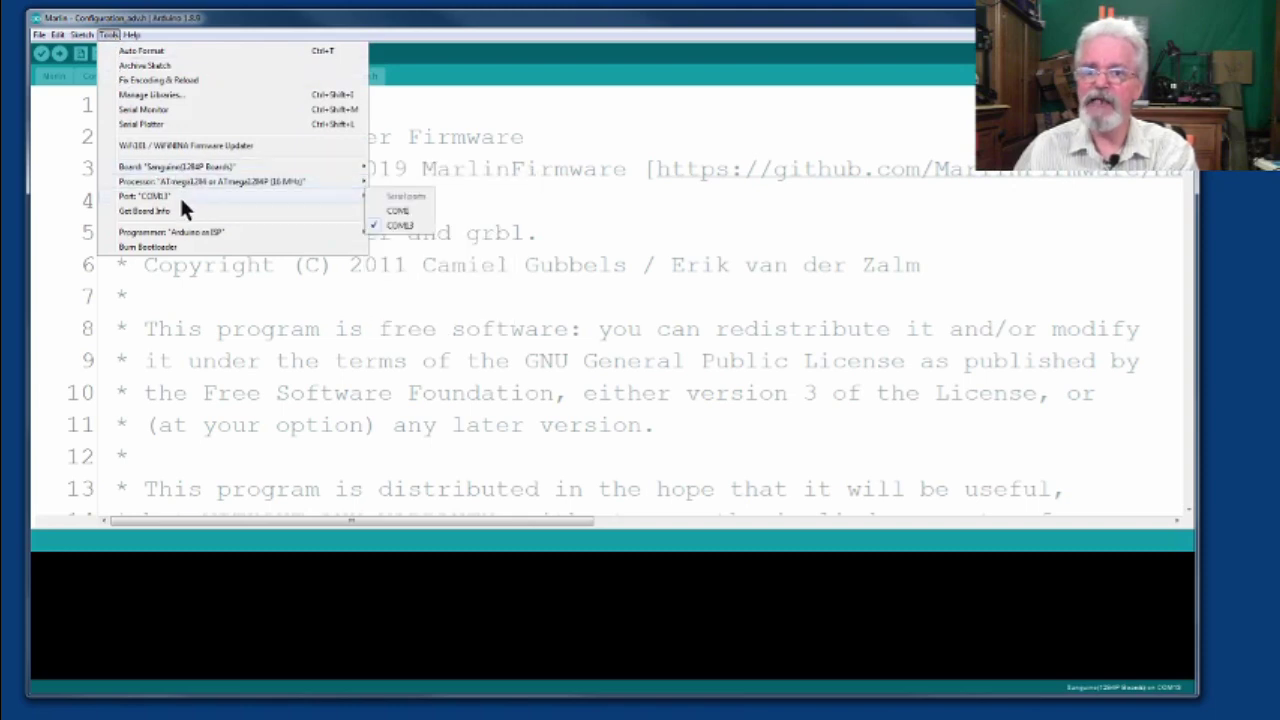
{"action": "mouse_move", "coordinate": [199, 230]}
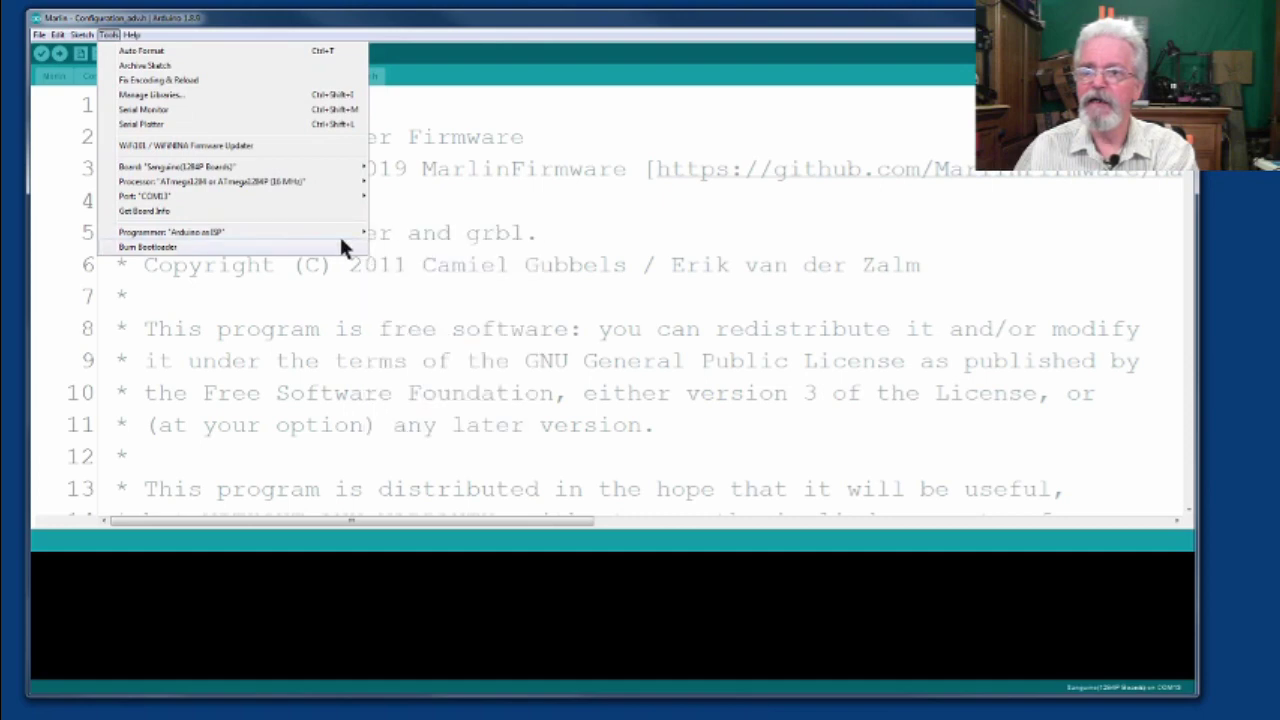
{"action": "left_click", "coordinate": [433, 259]}
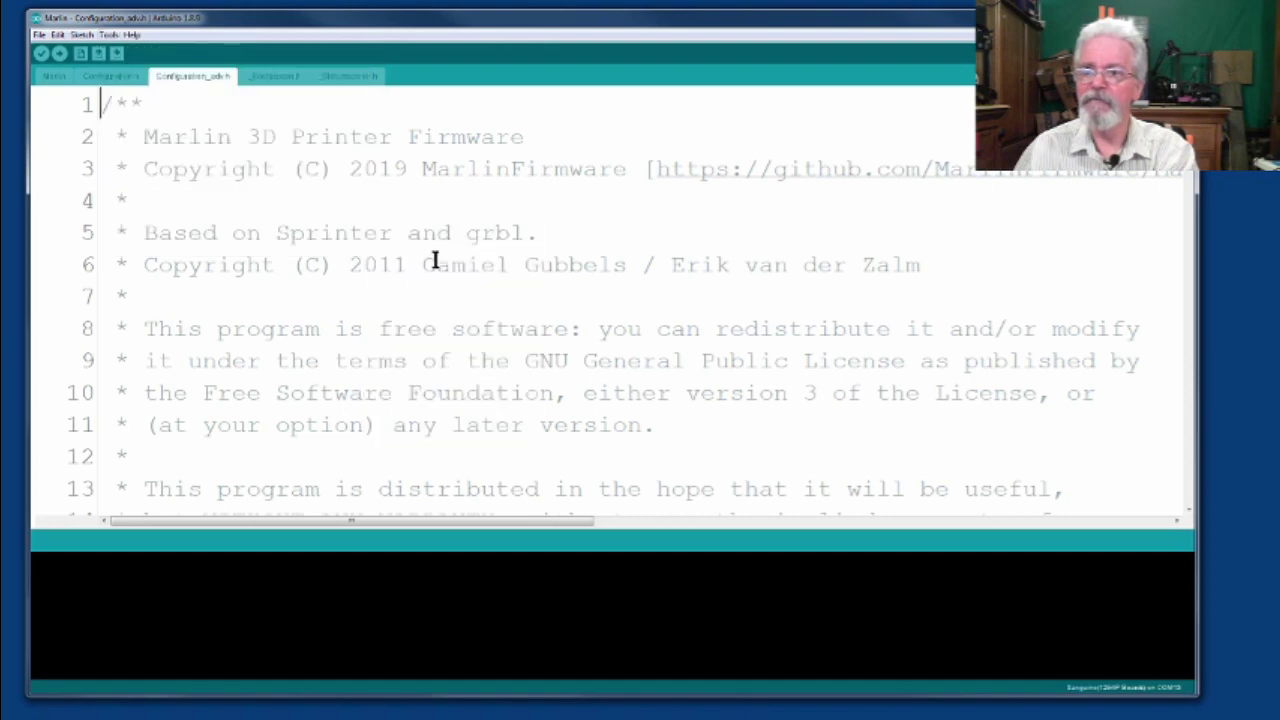
Compile the Marlin sketch and look through the compiler messages back to their beginning
{"action": "left_click", "coordinate": [80, 36]}
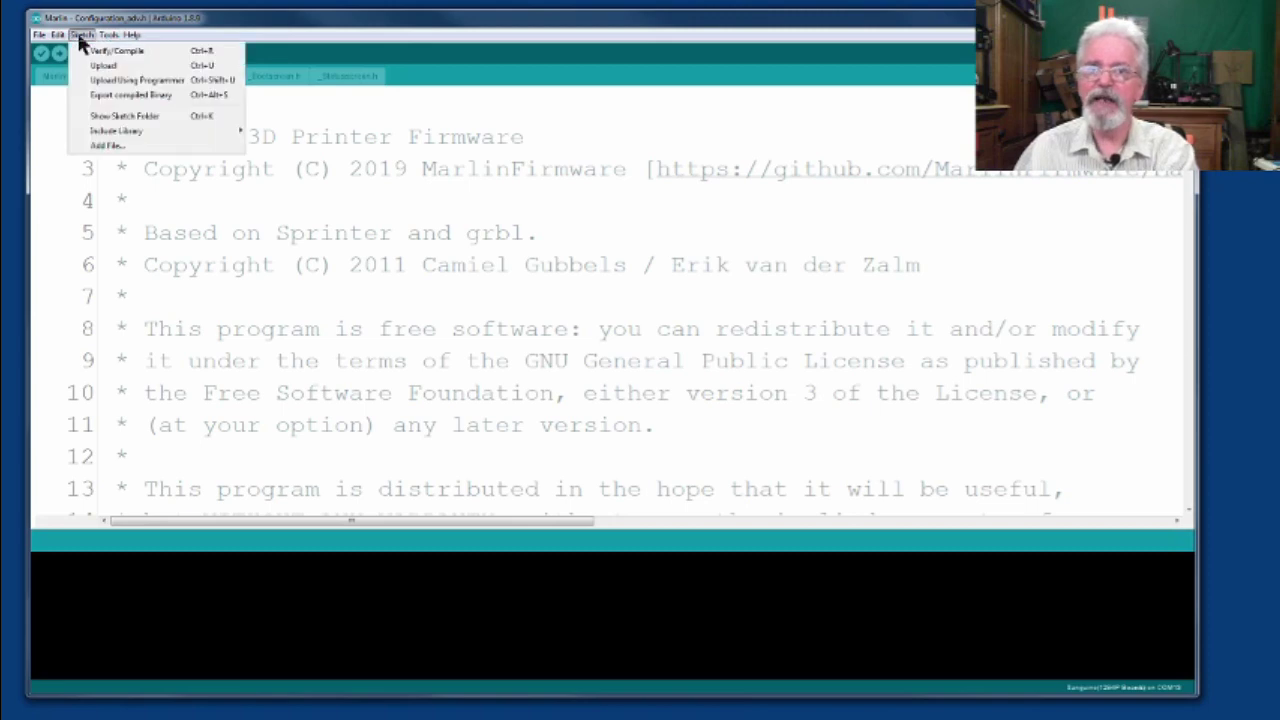
{"action": "left_click", "coordinate": [156, 50]}
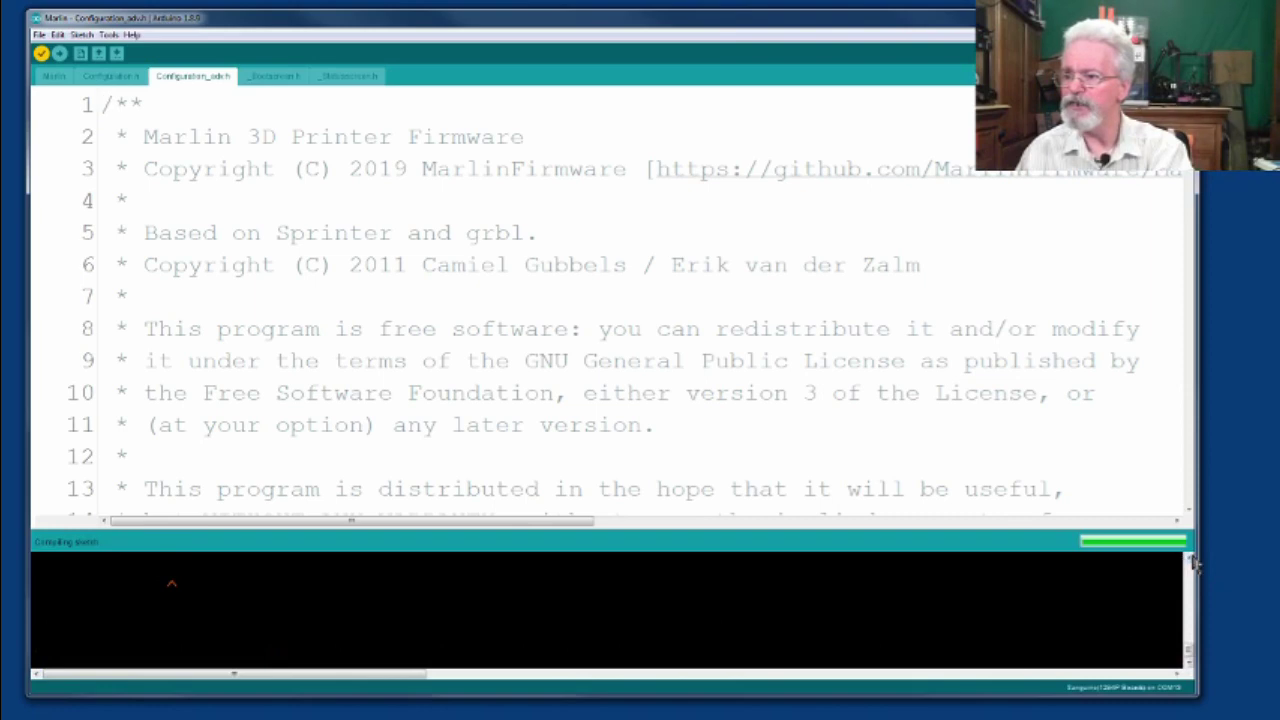
{"action": "scroll", "coordinate": [1192, 563], "scroll_direction": "up", "scroll_amount": 4}
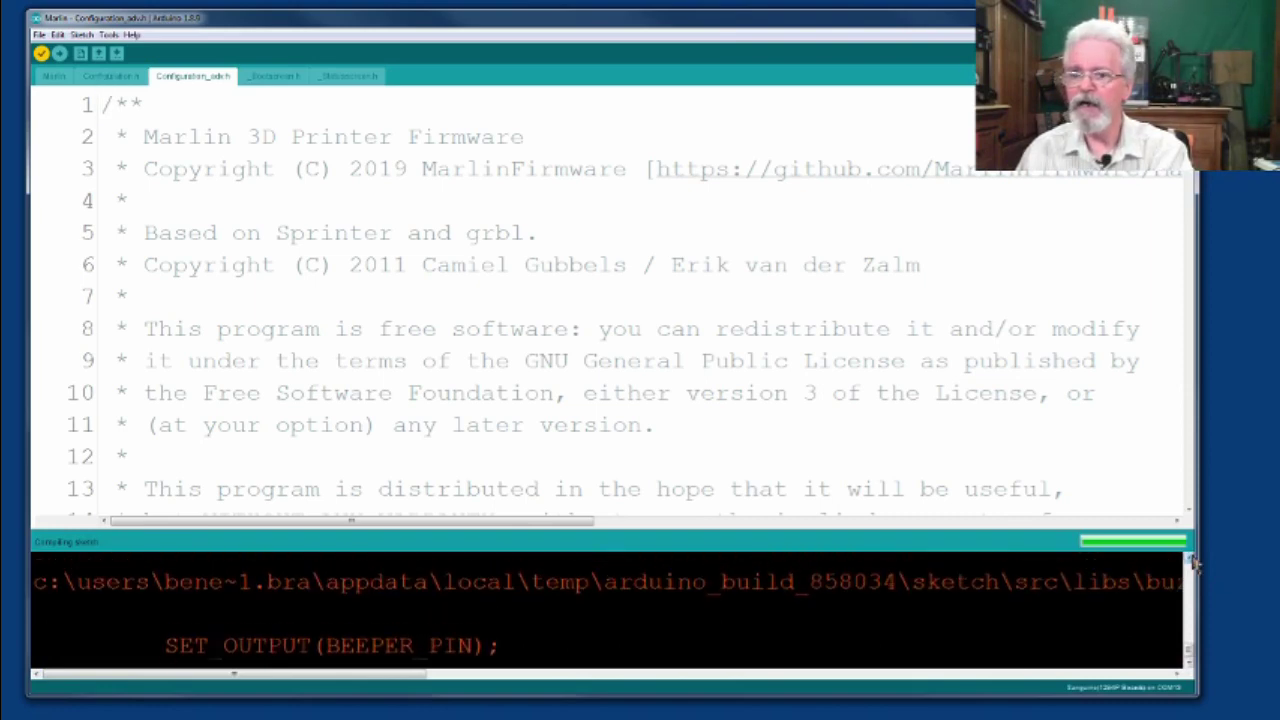
{"action": "scroll", "coordinate": [1192, 563], "scroll_direction": "up", "scroll_amount": 1}
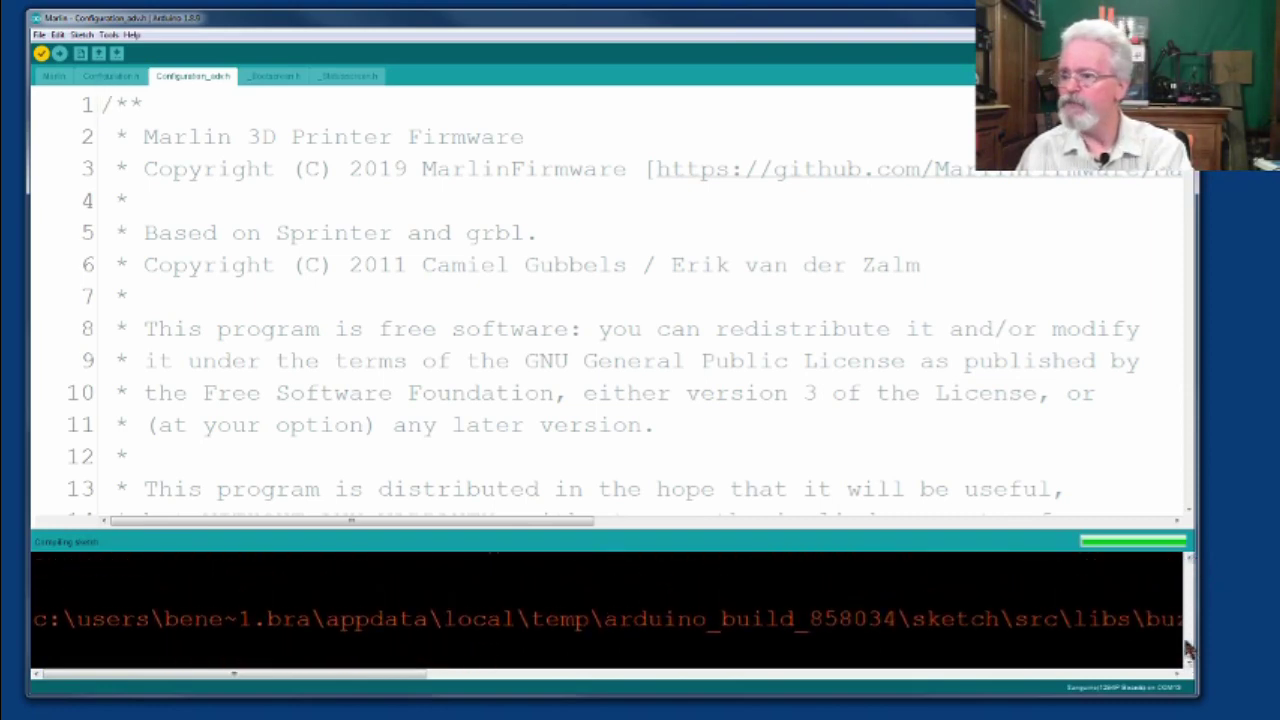
{"action": "scroll", "coordinate": [1190, 648], "scroll_direction": "down", "scroll_amount": 3}
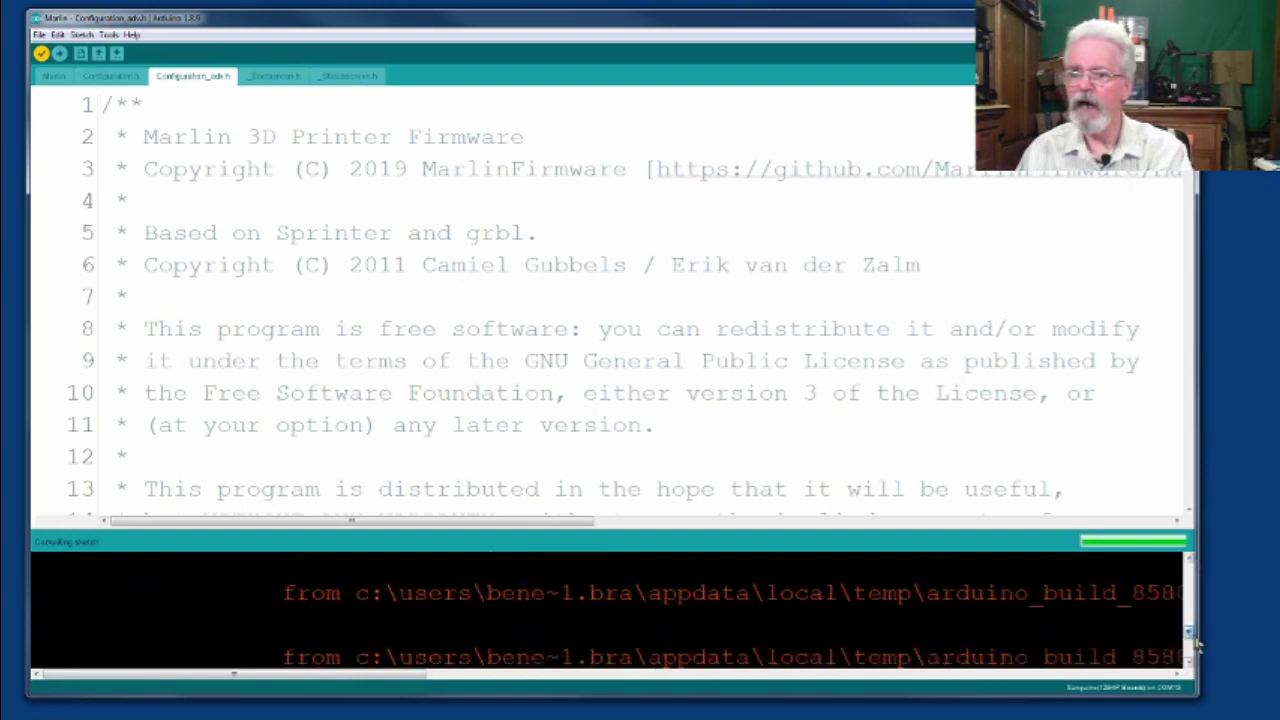
{"action": "scroll", "coordinate": [1196, 648], "scroll_direction": "down", "scroll_amount": 2}
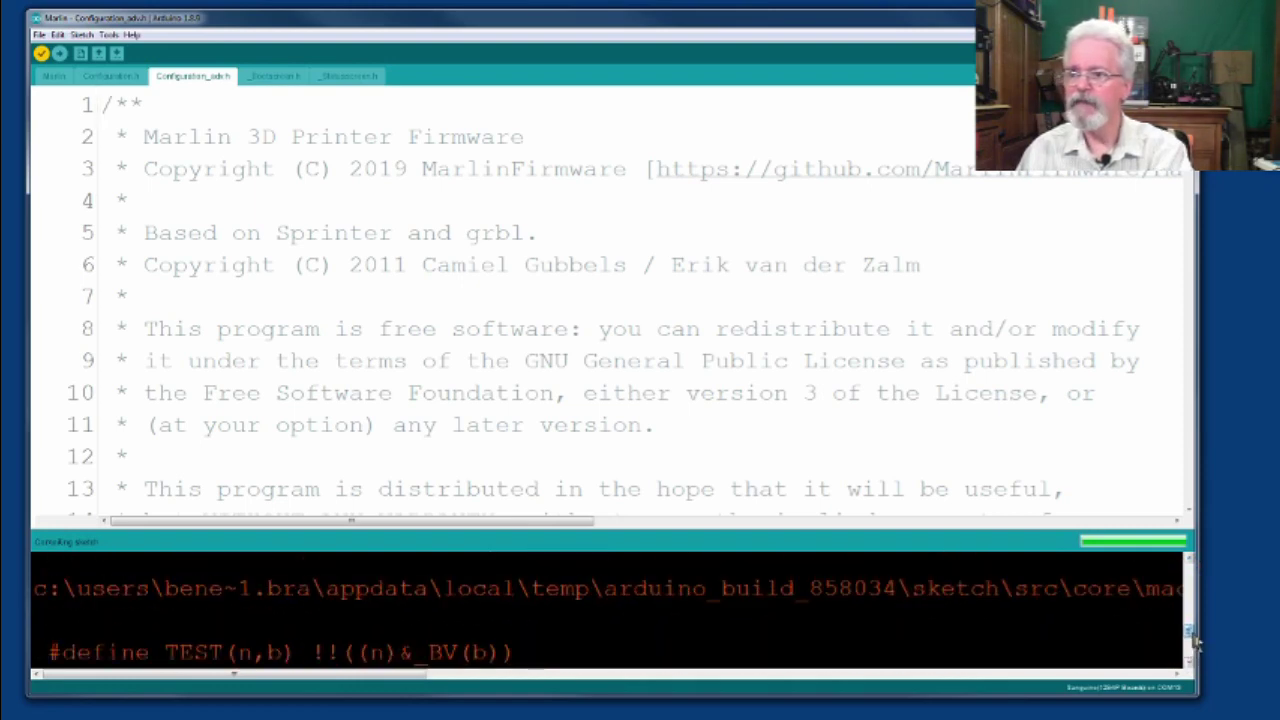
{"action": "left_click_drag", "start_coordinate": [1196, 648], "coordinate": [1195, 558]}
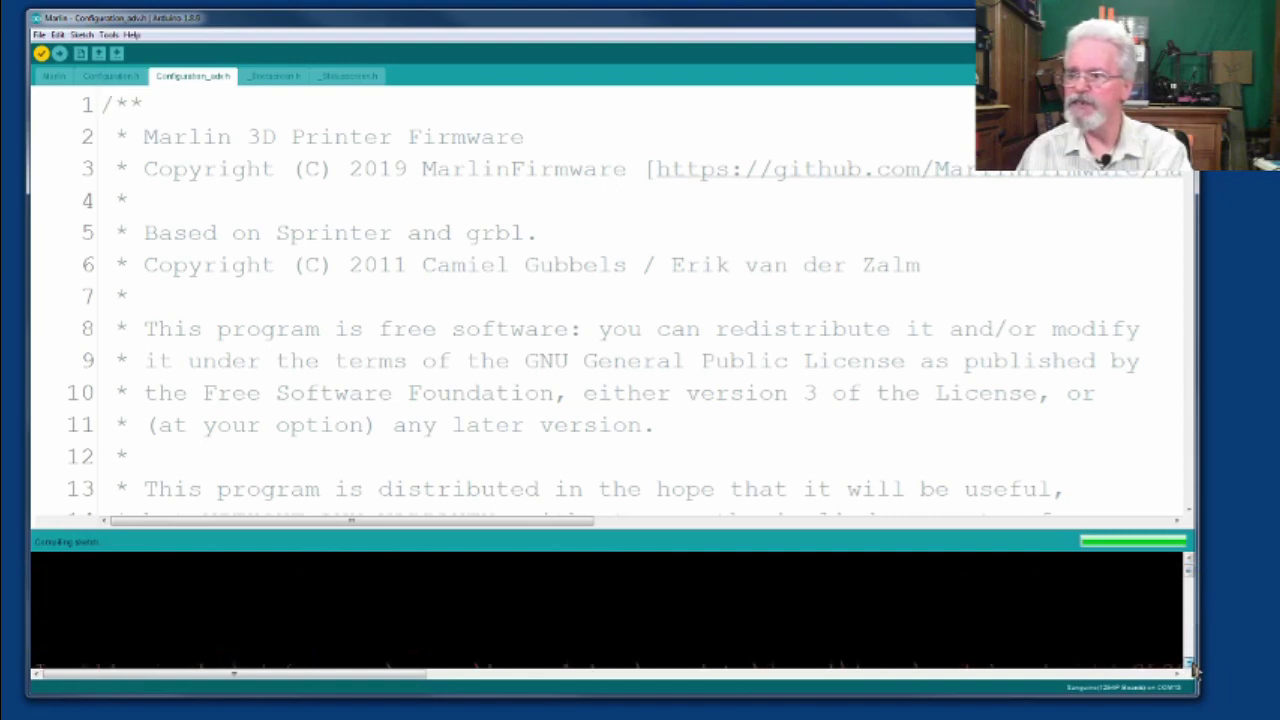
{"action": "left_click", "coordinate": [1193, 666]}
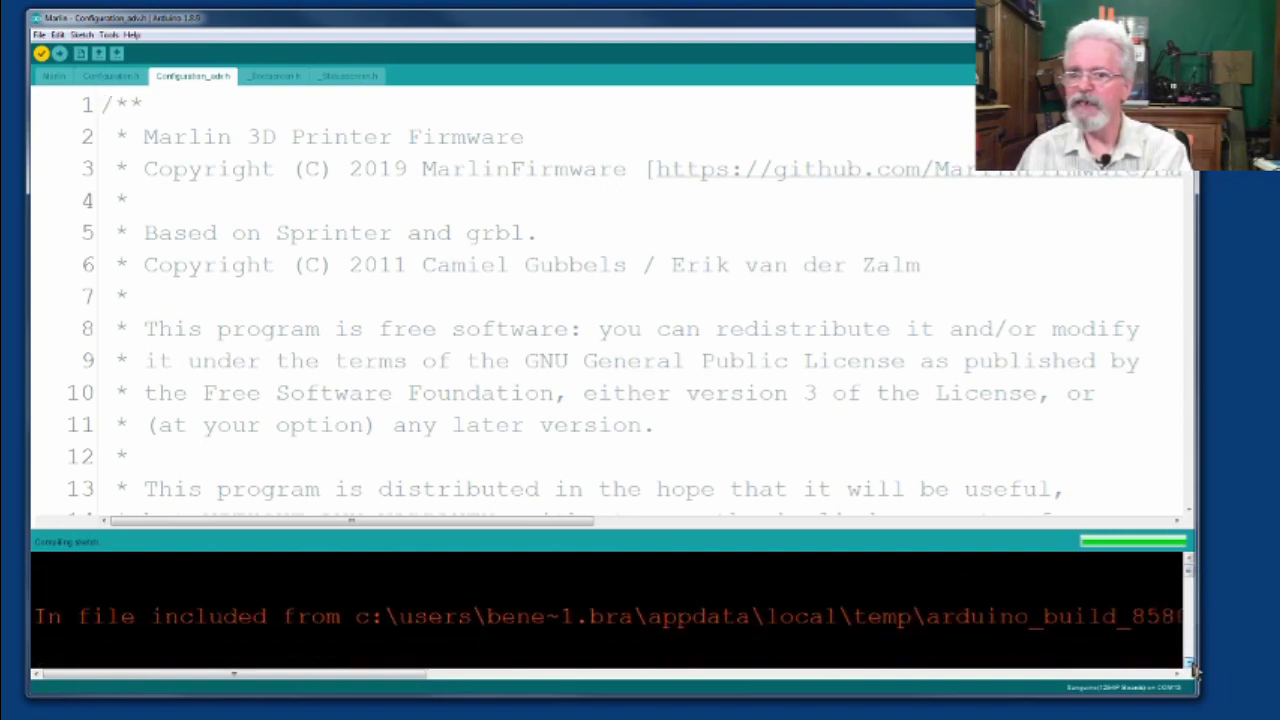
{"action": "left_click", "coordinate": [1193, 666]}
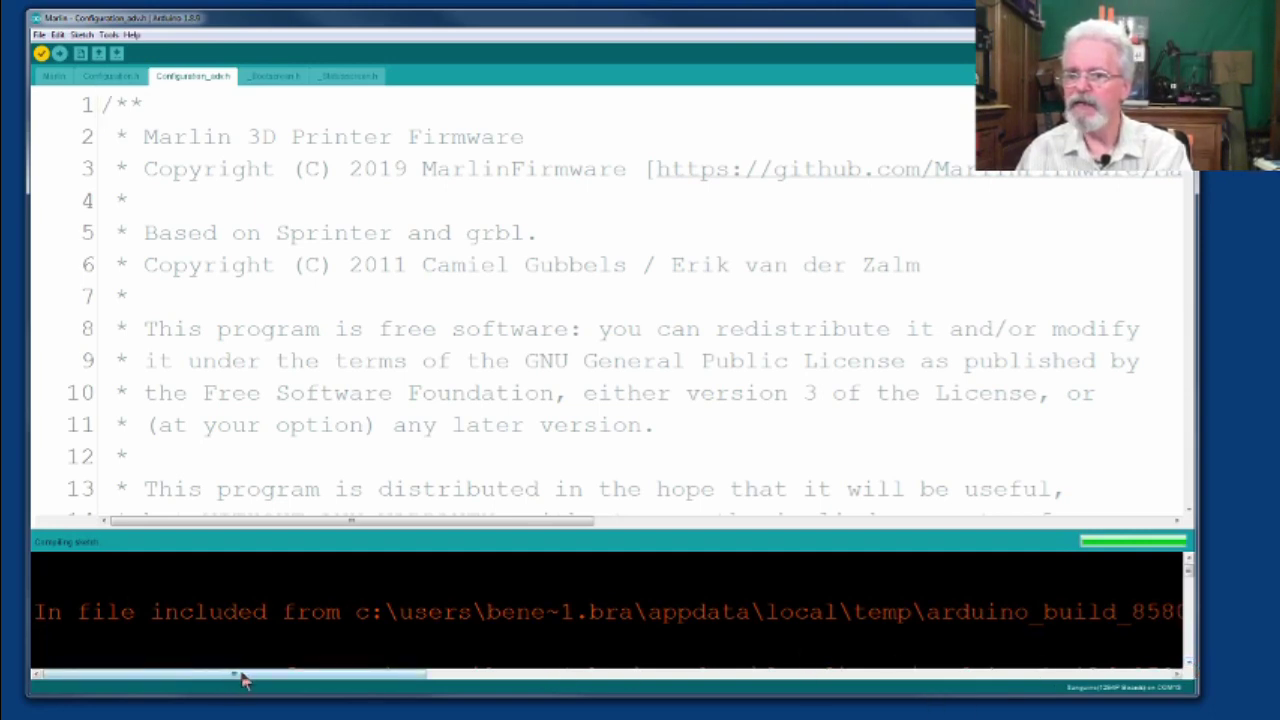
{"action": "mouse_move", "coordinate": [243, 677]}
{"action": "left_mouse_down"}
{"action": "mouse_move", "coordinate": [531, 690]}
{"action": "mouse_move", "coordinate": [297, 694]}
{"action": "mouse_move", "coordinate": [222, 679]}
{"action": "left_mouse_up"}
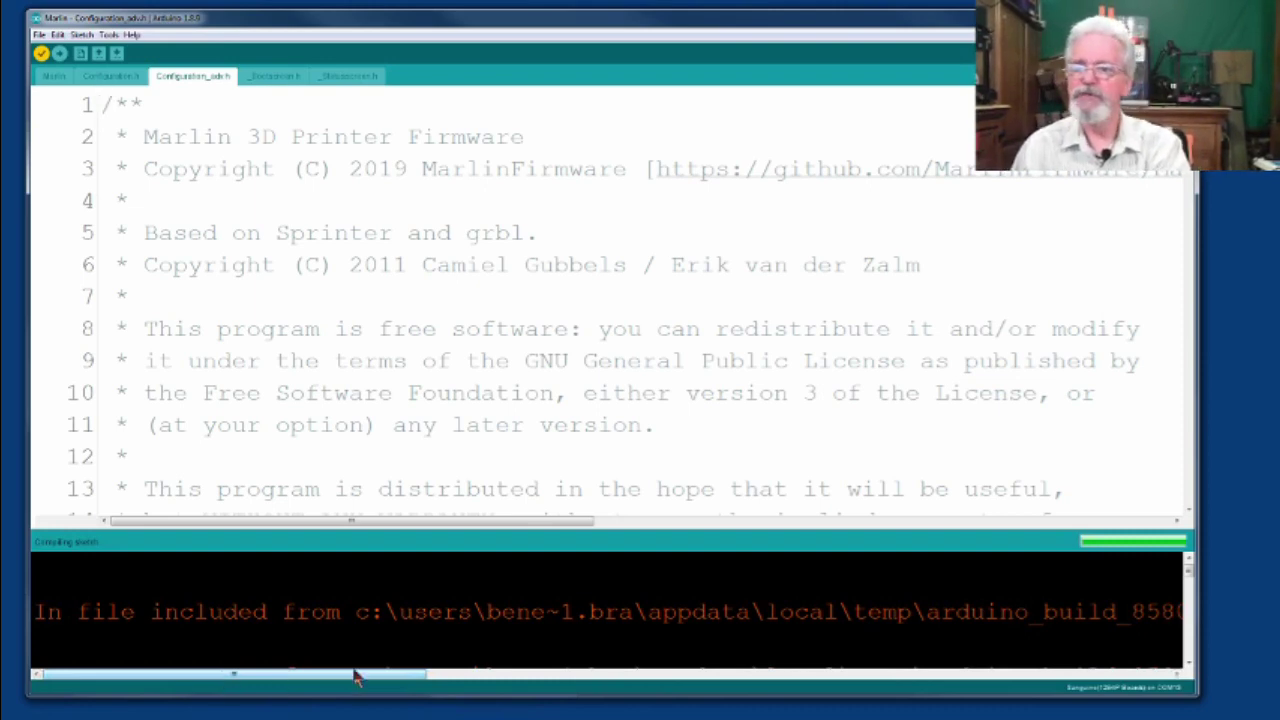
Read Configuration_adv.h from the licence header down through the thermal settings to the hotend thermal protection section
{"action": "left_click", "coordinate": [357, 301]}
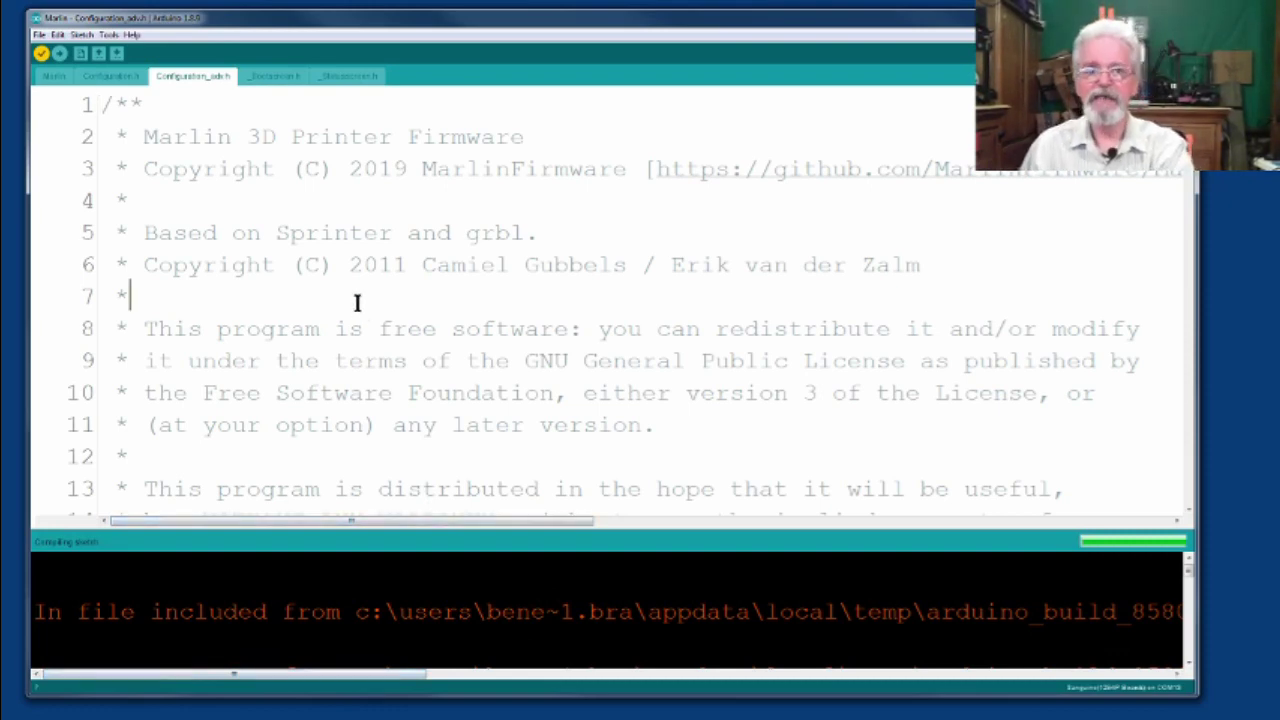
{"action": "key", "text": "Down"}
{"action": "key", "text": "Down"}
{"action": "key", "text": "Down"}
{"action": "key", "text": "Down"}
{"action": "key", "text": "Down"}
{"action": "key", "text": "Down"}
{"action": "key", "text": "Down"}
{"action": "key", "text": "Down"}
{"action": "key", "text": "Down"}
{"action": "key", "text": "Down"}
{"action": "key", "text": "Down"}
{"action": "key", "text": "Down"}
{"action": "key", "text": "Down"}
{"action": "key", "text": "Down"}
{"action": "key", "text": "Down"}
{"action": "key", "text": "Down"}
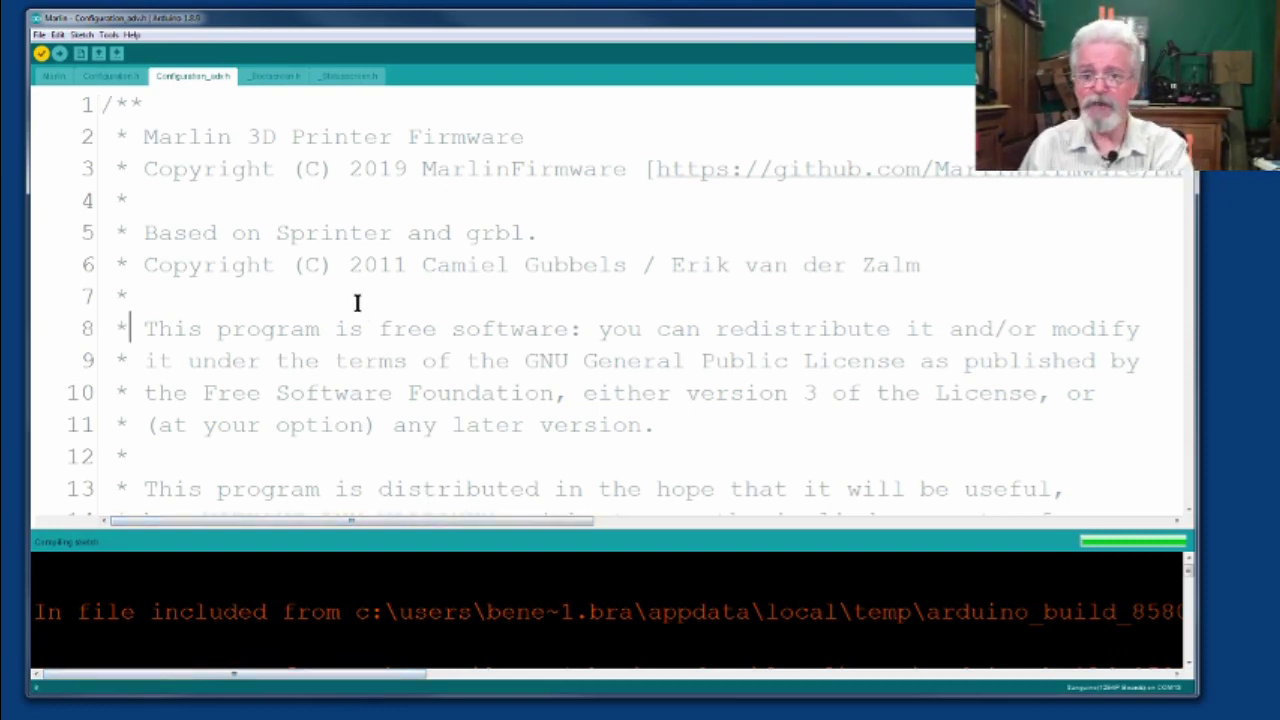
{"action": "key", "text": "Down"}
{"action": "key", "text": "Down"}
{"action": "key", "text": "Down"}
{"action": "key", "text": "Down"}
{"action": "key", "text": "Down"}
{"action": "key", "text": "Down"}
{"action": "key", "text": "Down"}
{"action": "key", "text": "Down"}
{"action": "key", "text": "Down"}
{"action": "key", "text": "Down"}
{"action": "key", "text": "Down"}
{"action": "key", "text": "Down"}
{"action": "key", "text": "Down"}
{"action": "key", "text": "Down"}
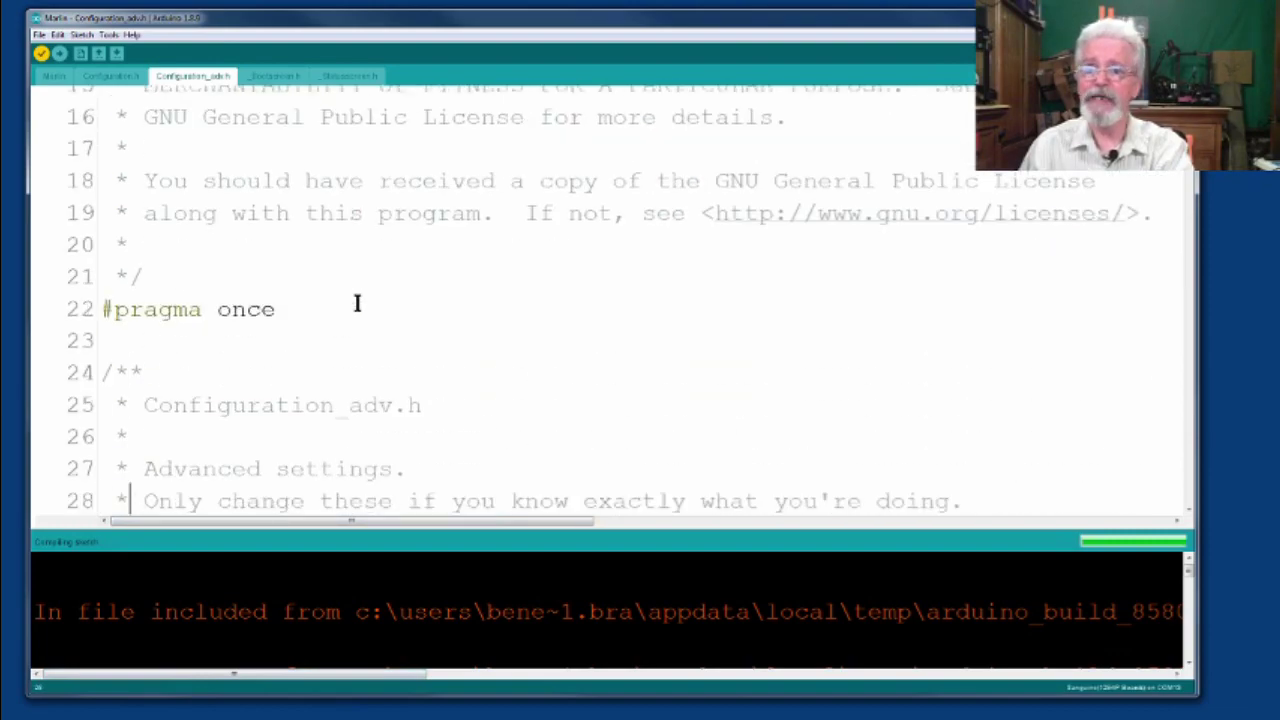
{"action": "key", "text": "Down"}
{"action": "key", "text": "Down"}
{"action": "key", "text": "Down"}
{"action": "key", "text": "Down"}
{"action": "key", "text": "Down"}
{"action": "key", "text": "Down"}
{"action": "key", "text": "Down"}
{"action": "key", "text": "Down"}
{"action": "key", "text": "Down"}
{"action": "key", "text": "Down"}
{"action": "key", "text": "Down"}
{"action": "key", "text": "Down"}
{"action": "key", "text": "Down"}
{"action": "key", "text": "Down"}
{"action": "key", "text": "Down"}
{"action": "key", "text": "Down"}
{"action": "key", "text": "Down"}
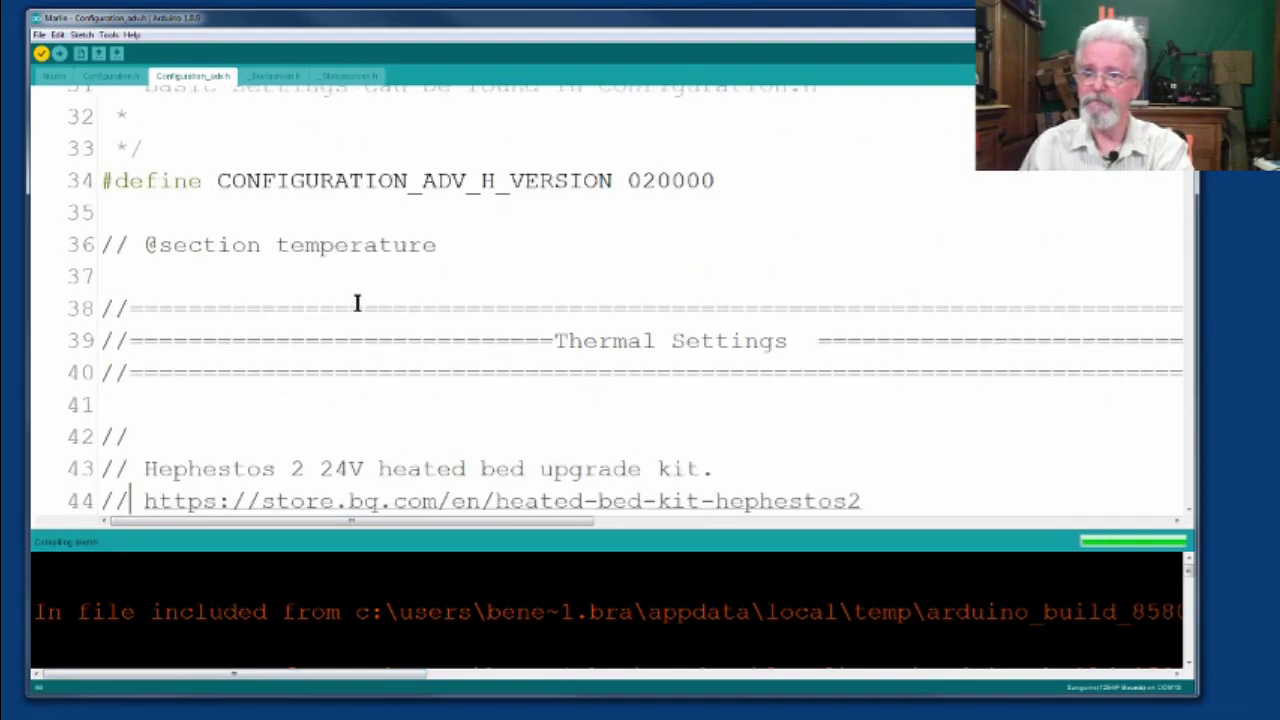
{"action": "key", "text": "Down"}
{"action": "key", "text": "Down"}
{"action": "key", "text": "Down"}
{"action": "key", "text": "Down"}
{"action": "key", "text": "Down"}
{"action": "key", "text": "Down"}
{"action": "key", "text": "Down"}
{"action": "key", "text": "Down"}
{"action": "key", "text": "Down"}
{"action": "key", "text": "Down"}
{"action": "key", "text": "Down"}
{"action": "key", "text": "Down"}
{"action": "key", "text": "Down"}
{"action": "key", "text": "Down"}
{"action": "key", "text": "Down"}
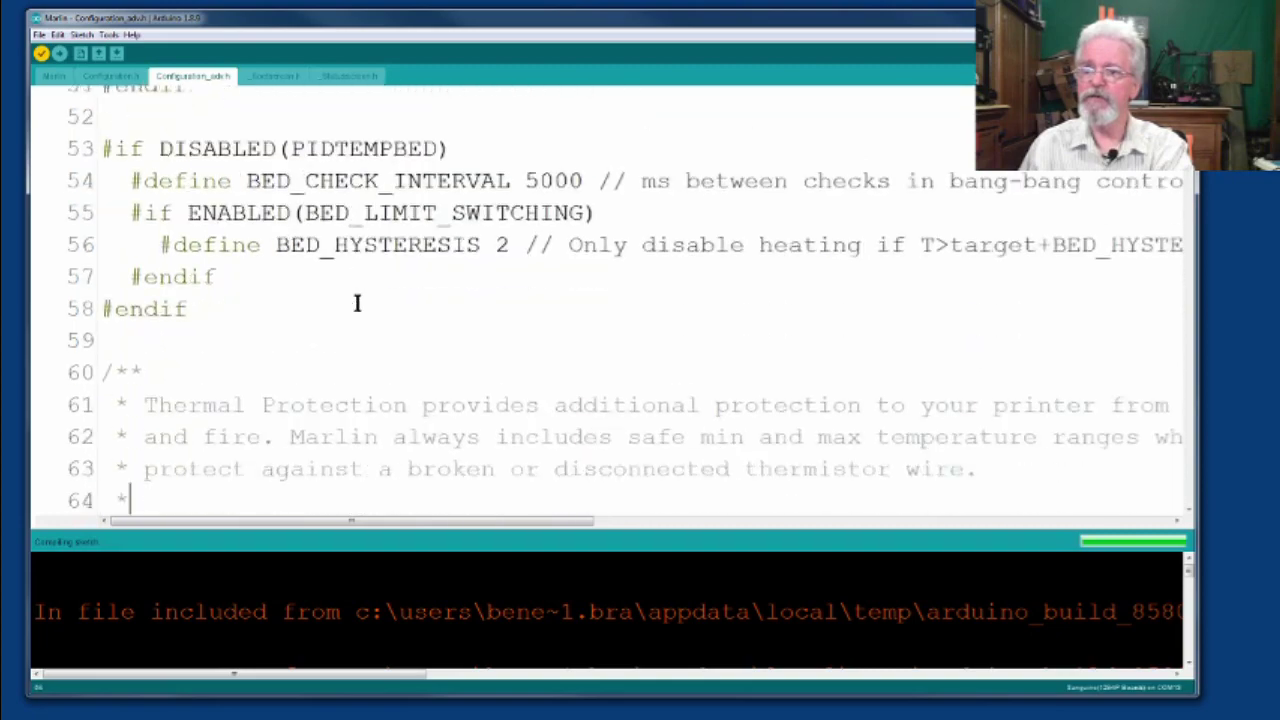
{"action": "key", "text": "Down"}
{"action": "key", "text": "Down"}
{"action": "key", "text": "Down"}
{"action": "key", "text": "Down"}
{"action": "key", "text": "Down"}
{"action": "key", "text": "Down"}
{"action": "key", "text": "Down"}
{"action": "key", "text": "Down"}
{"action": "key", "text": "Down"}
{"action": "key", "text": "Down"}
{"action": "key", "text": "Down"}
{"action": "key", "text": "Down"}
{"action": "key", "text": "Down"}
{"action": "key", "text": "Down"}
{"action": "key", "text": "Down"}
{"action": "key", "text": "Down"}
{"action": "key", "text": "Down"}
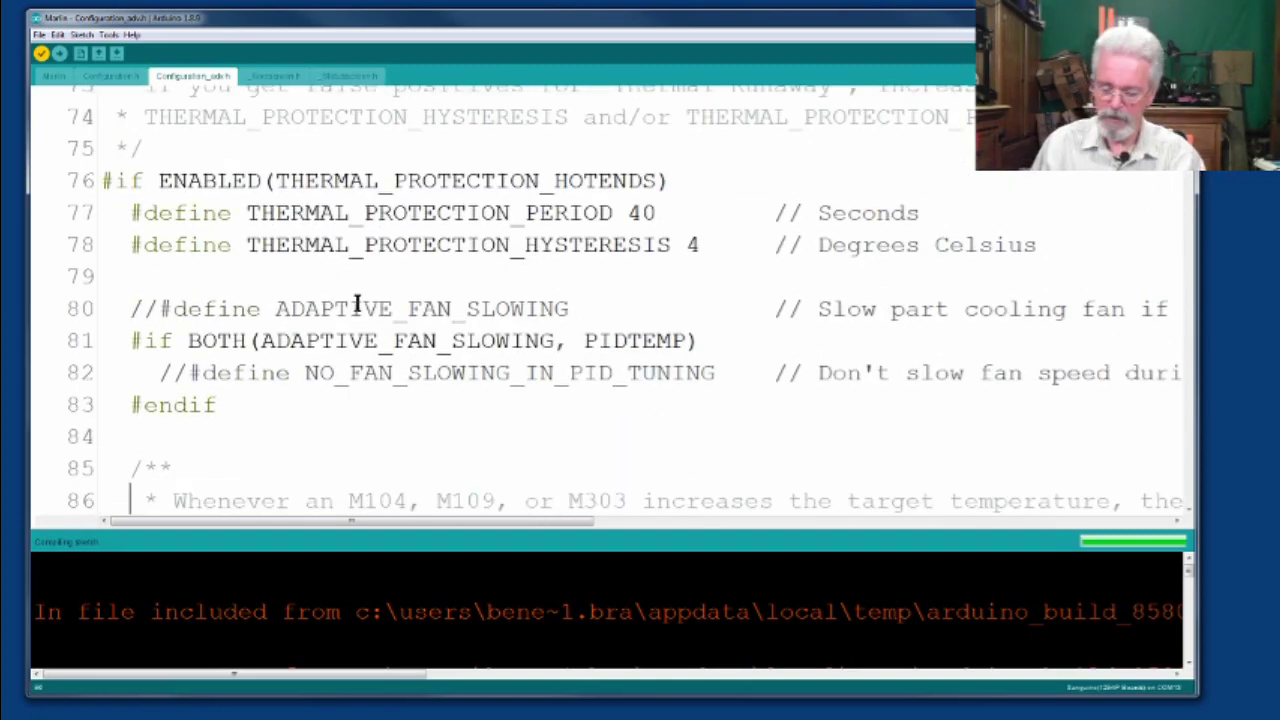
Search Configuration_adv.h for "board" and close the search
{"action": "key", "text": "ctrl+f"}
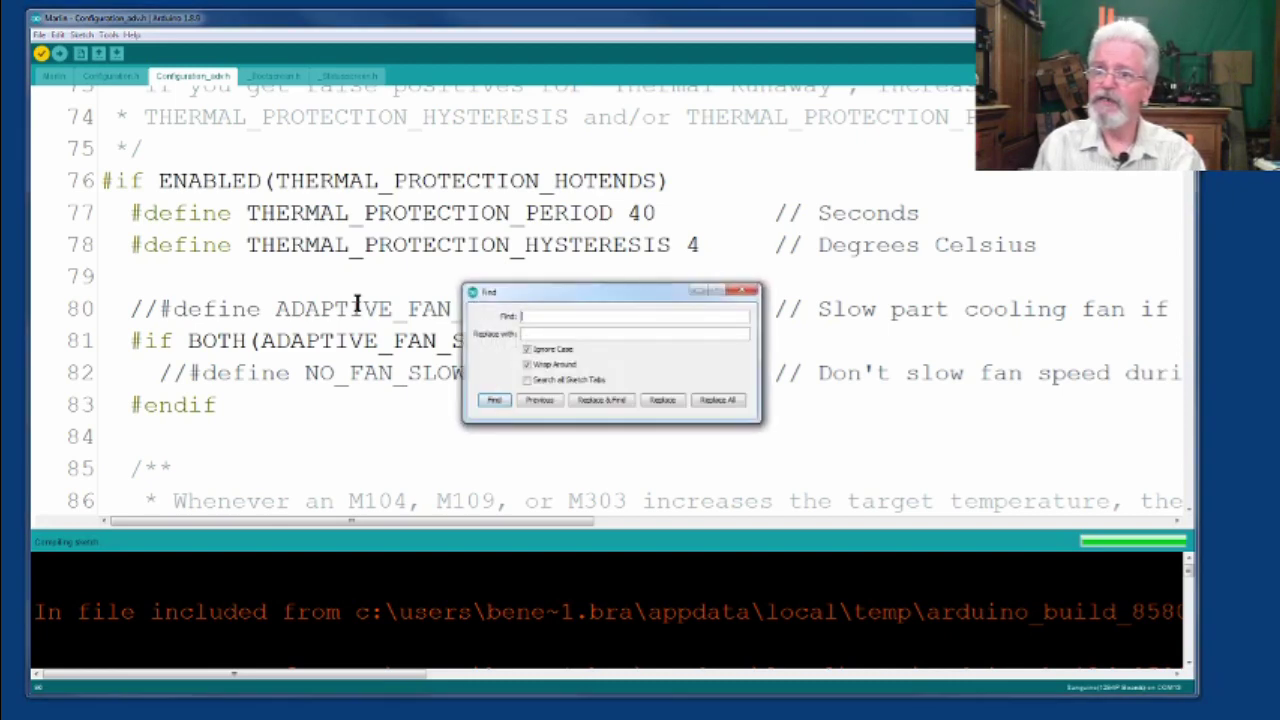
{"action": "type", "text": "no"}
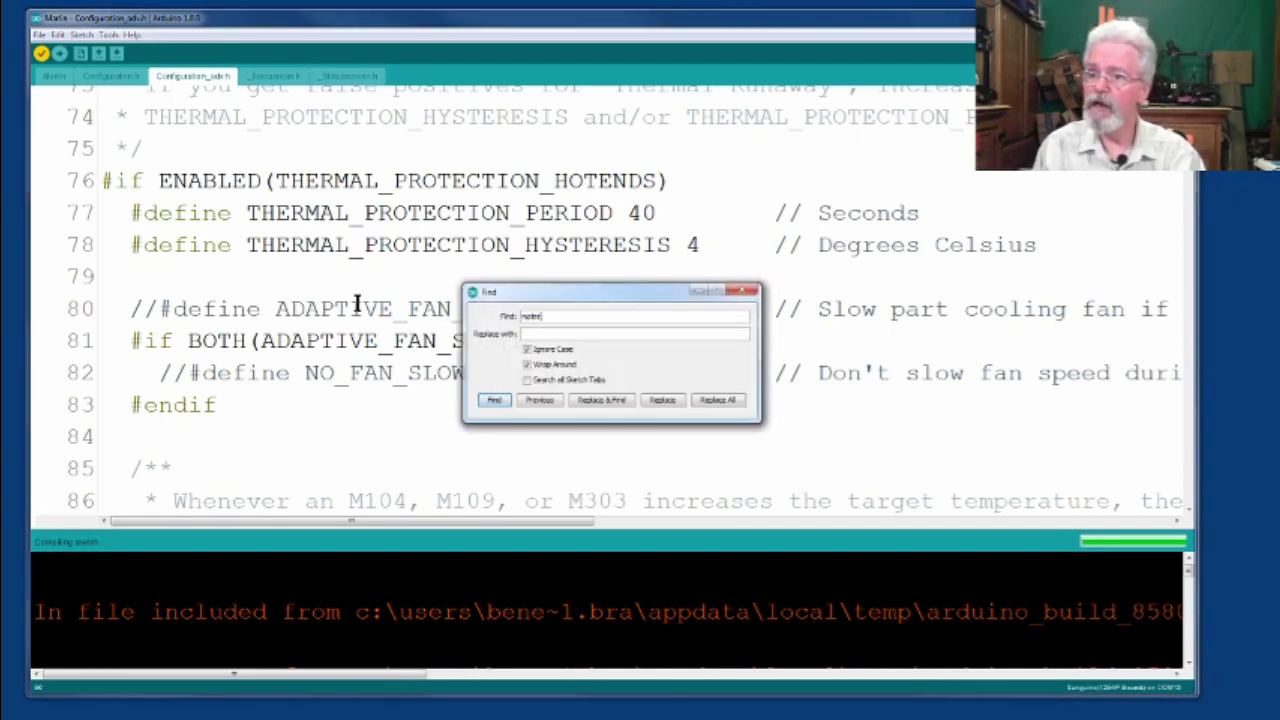
{"action": "type", "text": "therboard"}
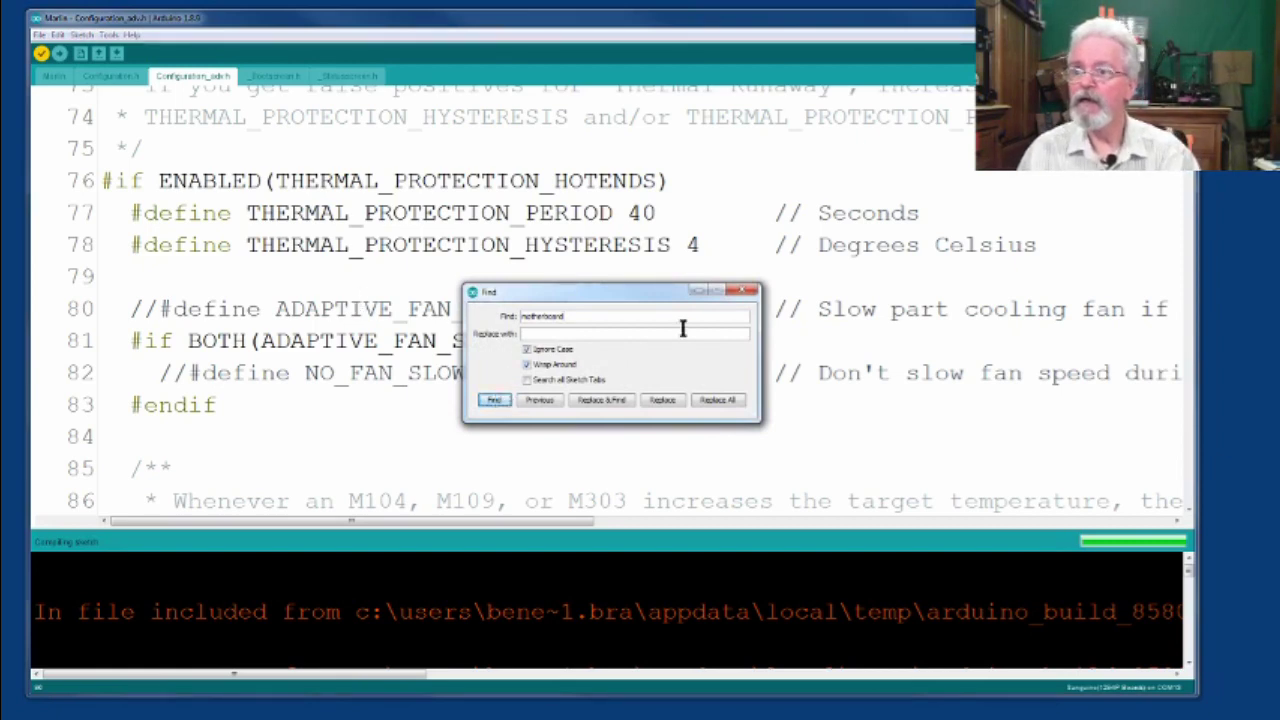
{"action": "left_click_drag", "start_coordinate": [593, 318], "coordinate": [492, 320]}
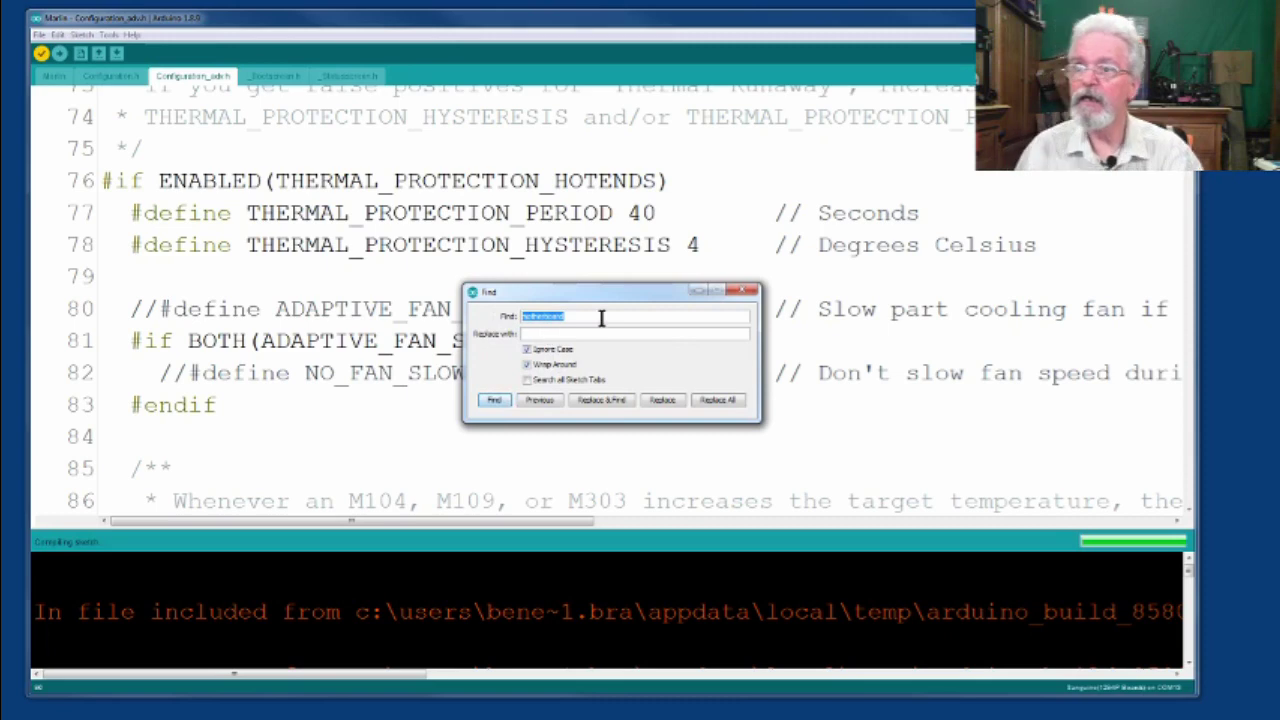
{"action": "type", "text": "heater"}
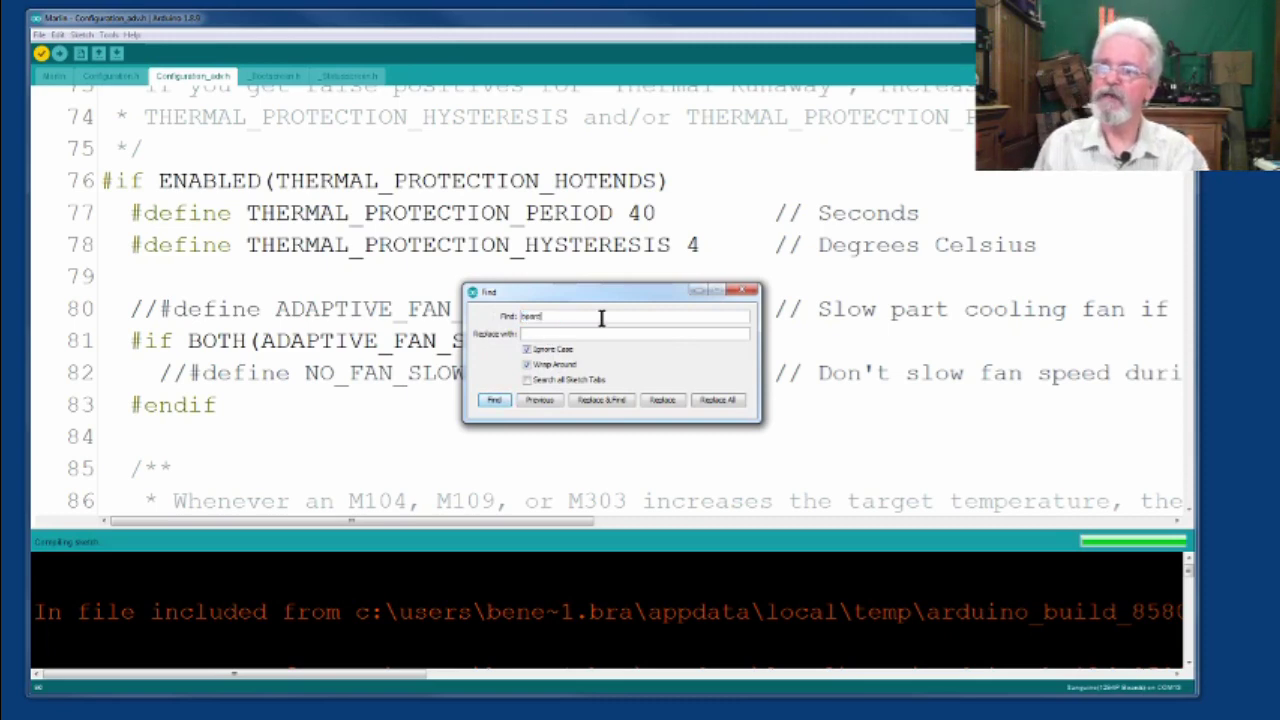
{"action": "left_click", "coordinate": [495, 400]}
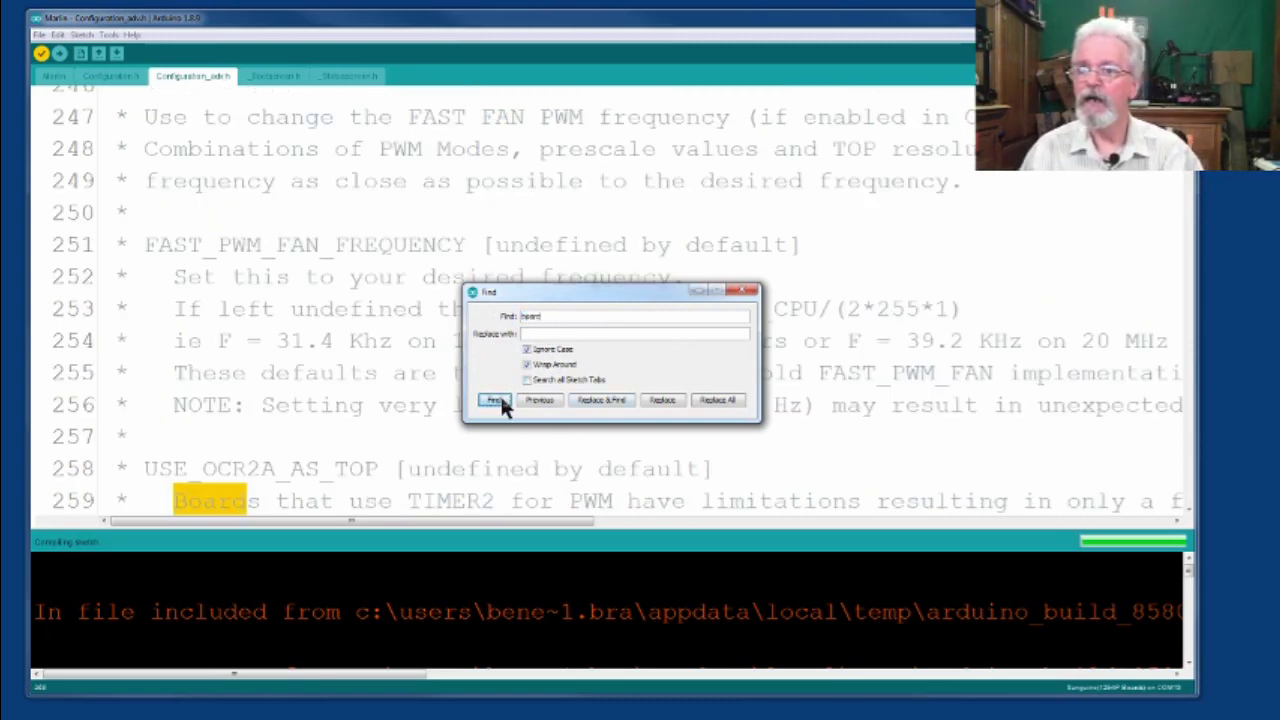
{"action": "left_click", "coordinate": [467, 468]}
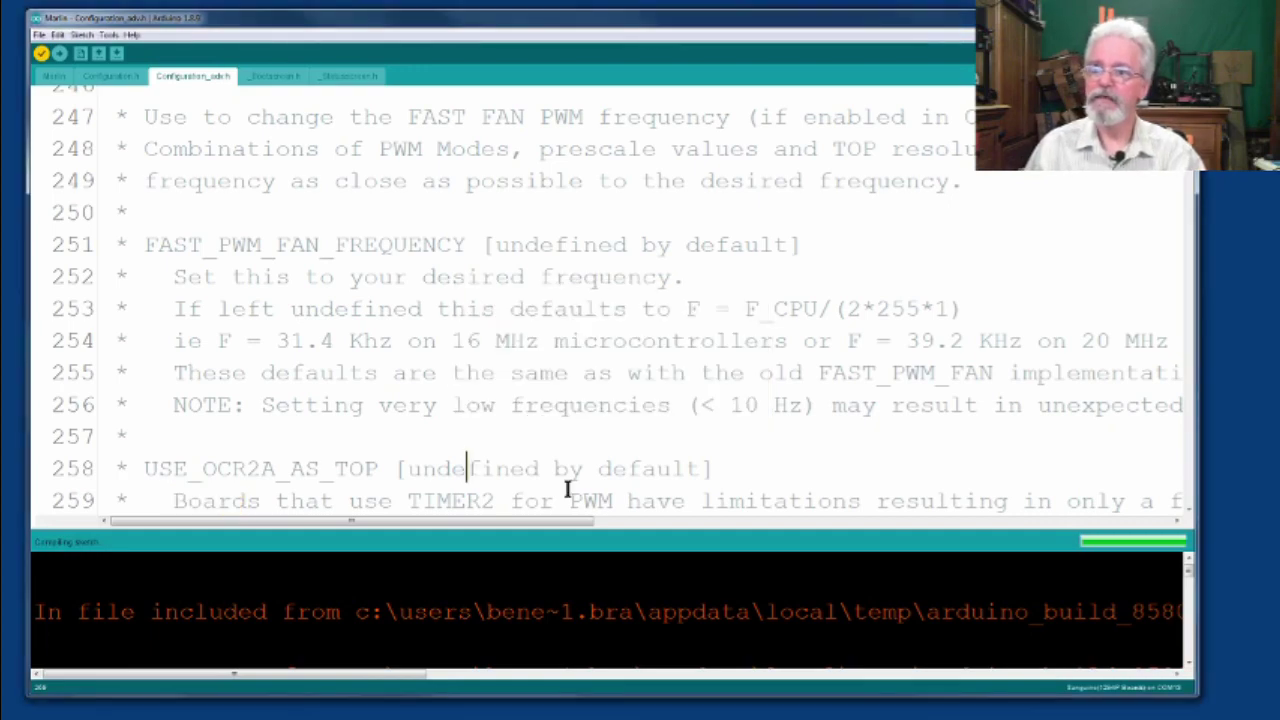
Return to the beginning of Configuration_adv.h and go through the occurrences of "board" down to the SD card support section
{"action": "key", "text": "Page_Up"}
{"action": "key", "text": "Page_Up"}
{"action": "key", "text": "Page_Up"}
{"action": "key", "text": "Page_Up"}
{"action": "key", "text": "Page_Up"}
{"action": "key", "text": "Page_Up"}
{"action": "key", "text": "Page_Up"}
{"action": "key", "text": "Page_Up"}
{"action": "key", "text": "Page_Up"}
{"action": "key", "text": "Page_Up"}
{"action": "key", "text": "Page_Up"}
{"action": "key", "text": "Page_Up"}
{"action": "key", "text": "Page_Up"}
{"action": "key", "text": "Page_Up"}
{"action": "key", "text": "Page_Up"}
{"action": "key", "text": "Page_Up"}
{"action": "key", "text": "Page_Up"}
{"action": "key", "text": "Page_Up"}
{"action": "key", "text": "Page_Up"}
{"action": "key", "text": "Page_Up"}
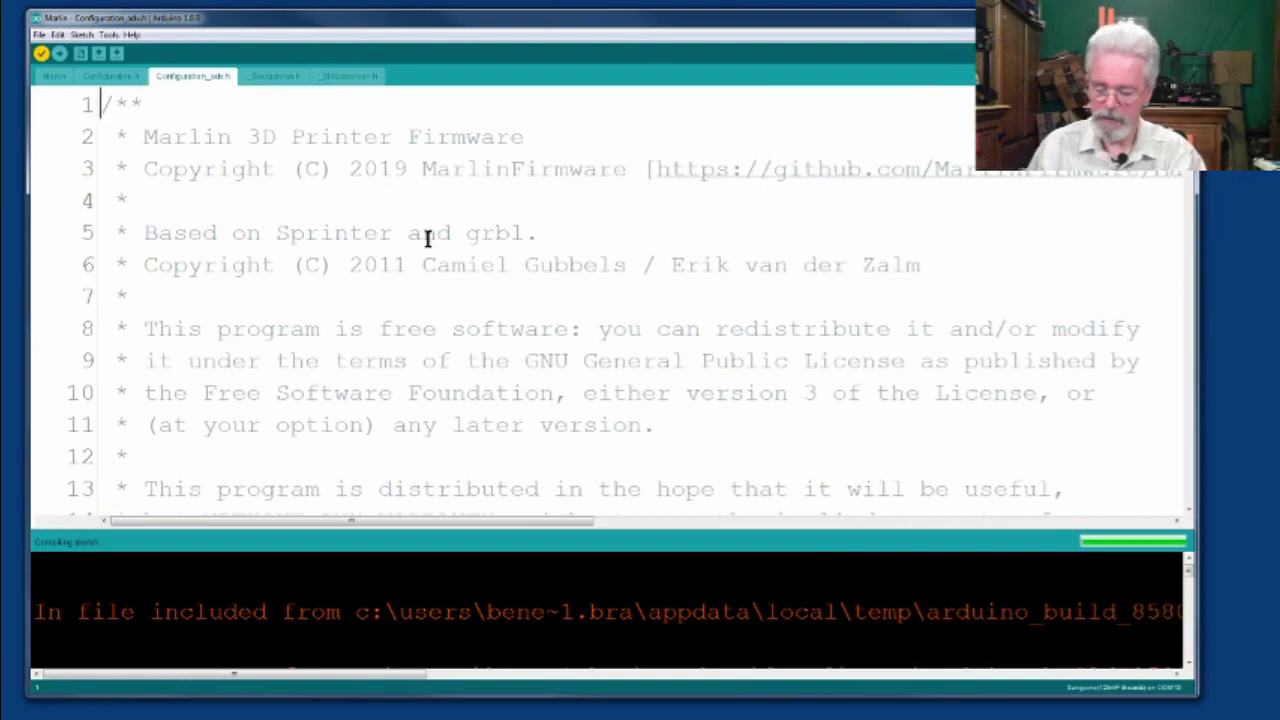
{"action": "key", "text": "ctrl+f"}
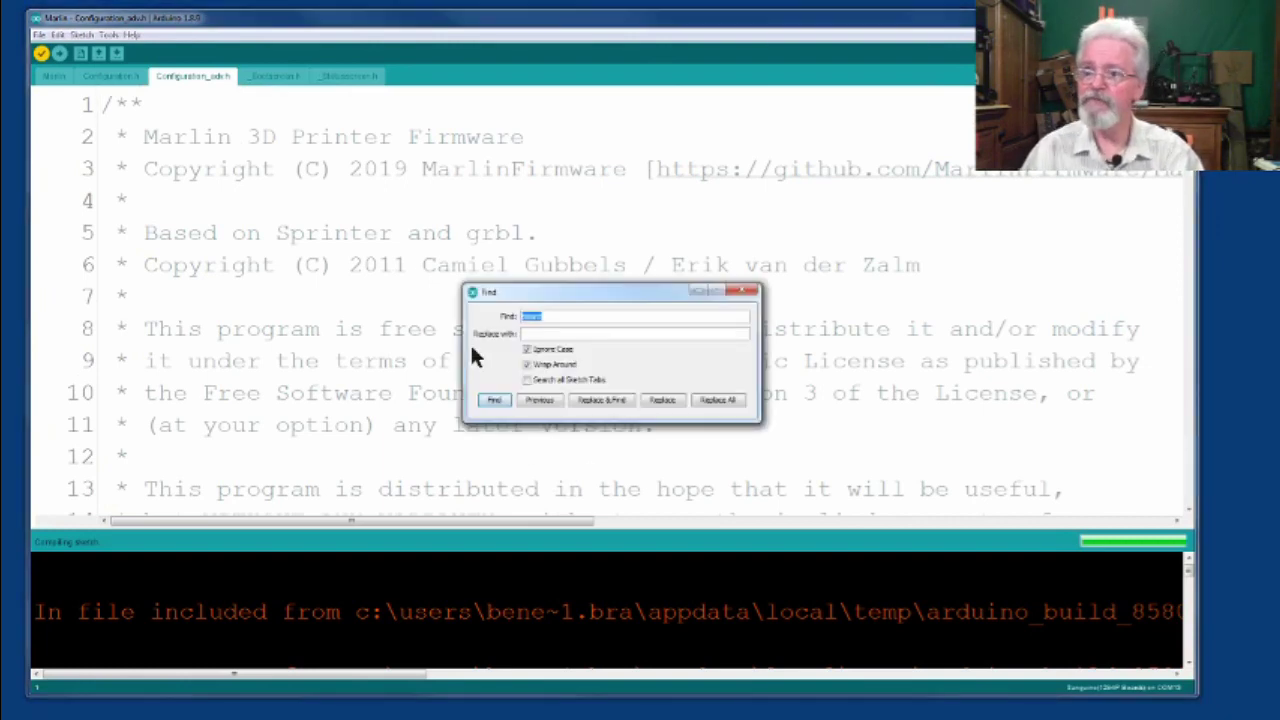
{"action": "left_click", "coordinate": [493, 400]}
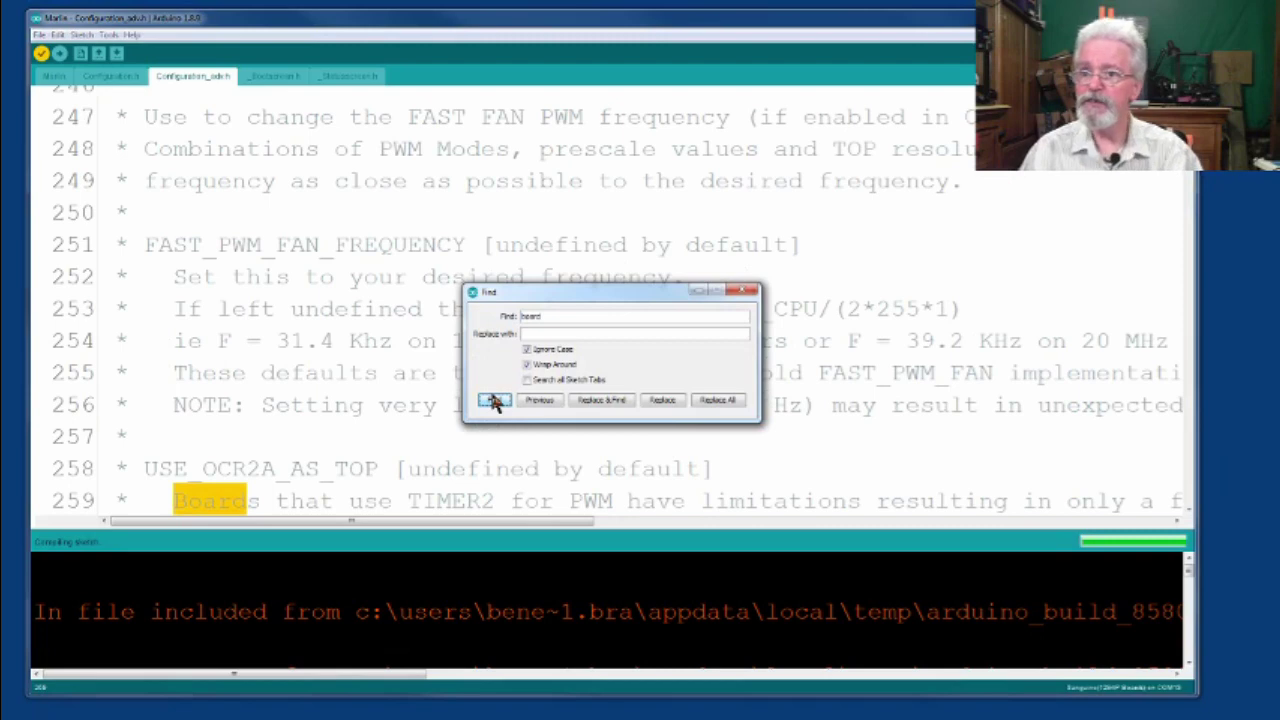
{"action": "left_click", "coordinate": [495, 401]}
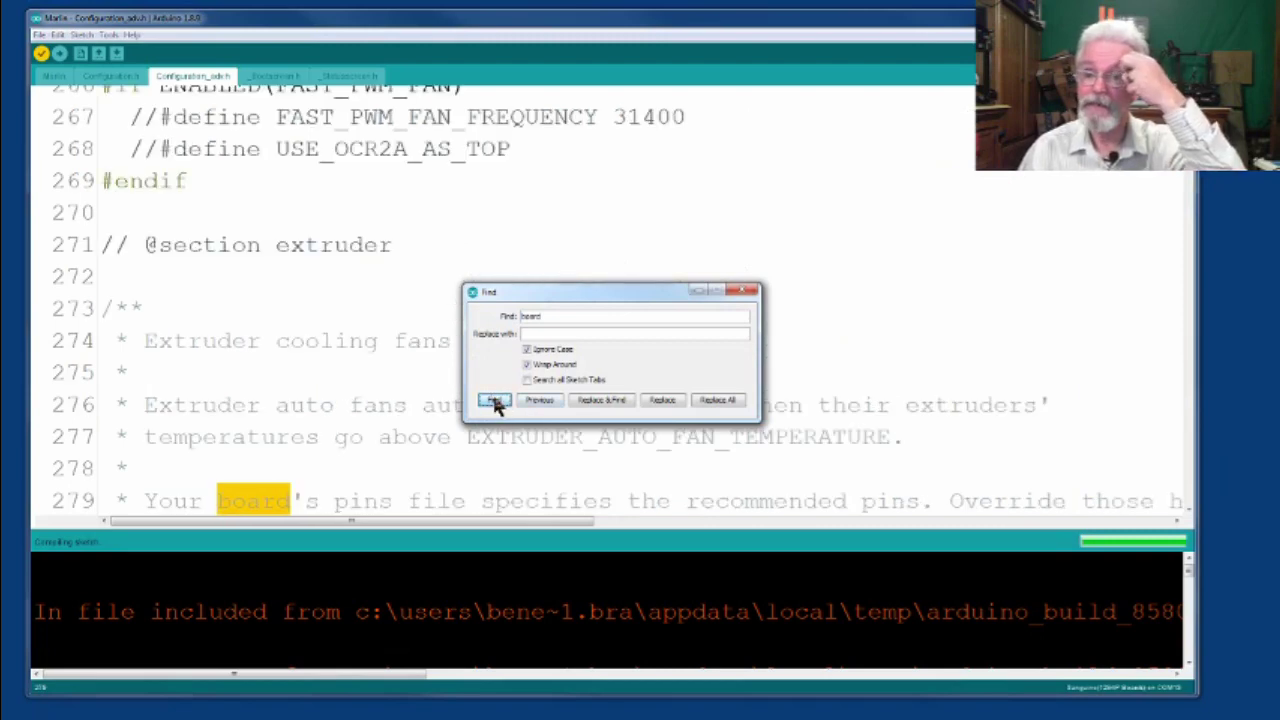
{"action": "left_click", "coordinate": [495, 401]}
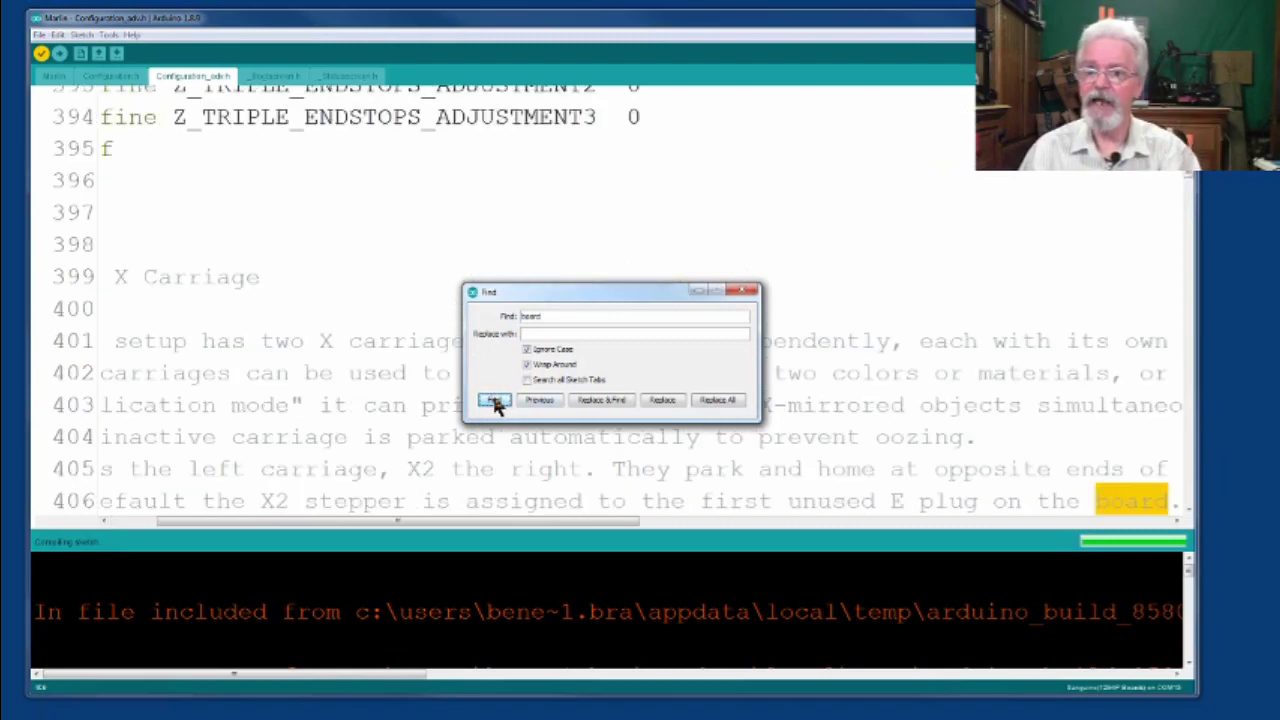
{"action": "left_click", "coordinate": [495, 401]}
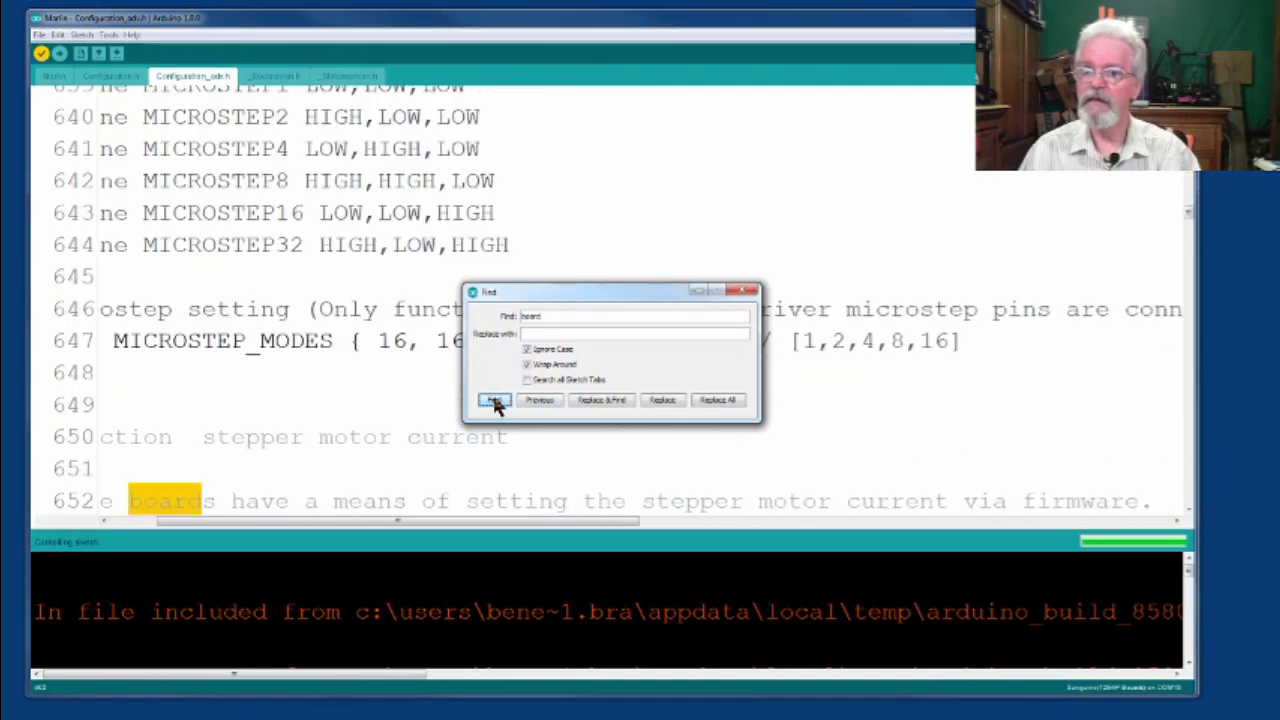
{"action": "left_click", "coordinate": [495, 401]}
{"action": "left_click", "coordinate": [495, 401]}
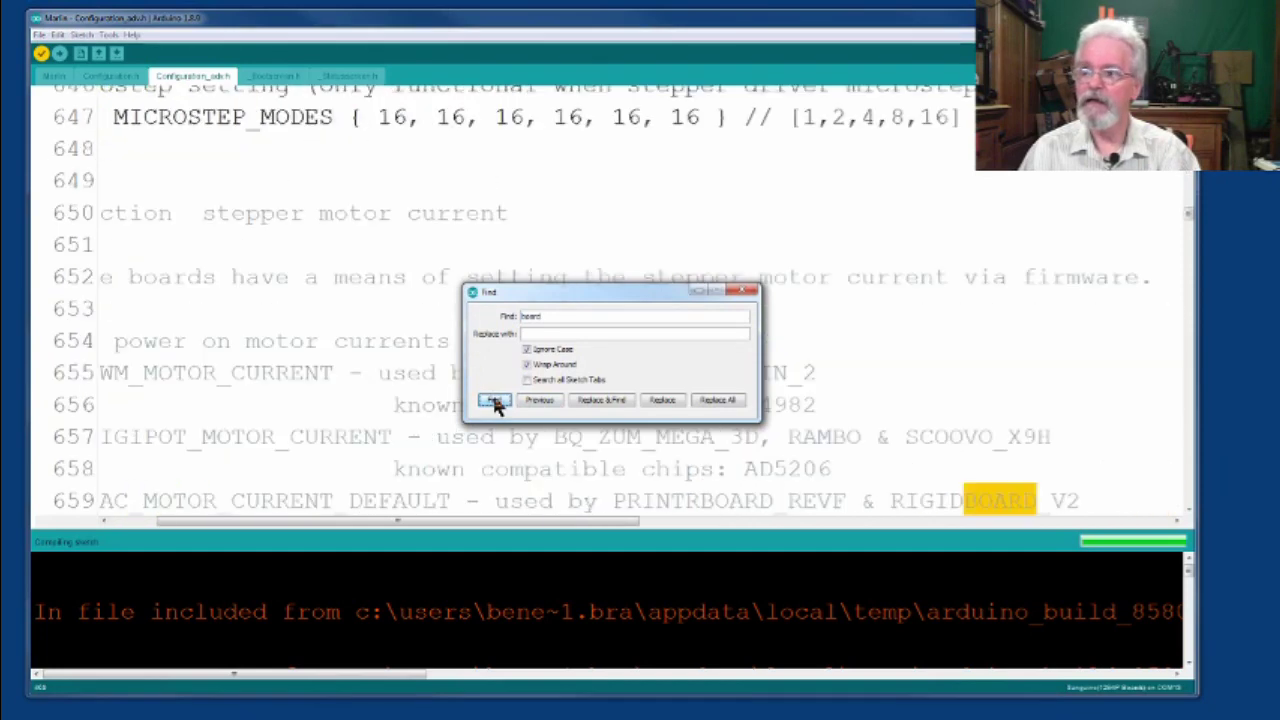
{"action": "left_click", "coordinate": [495, 401]}
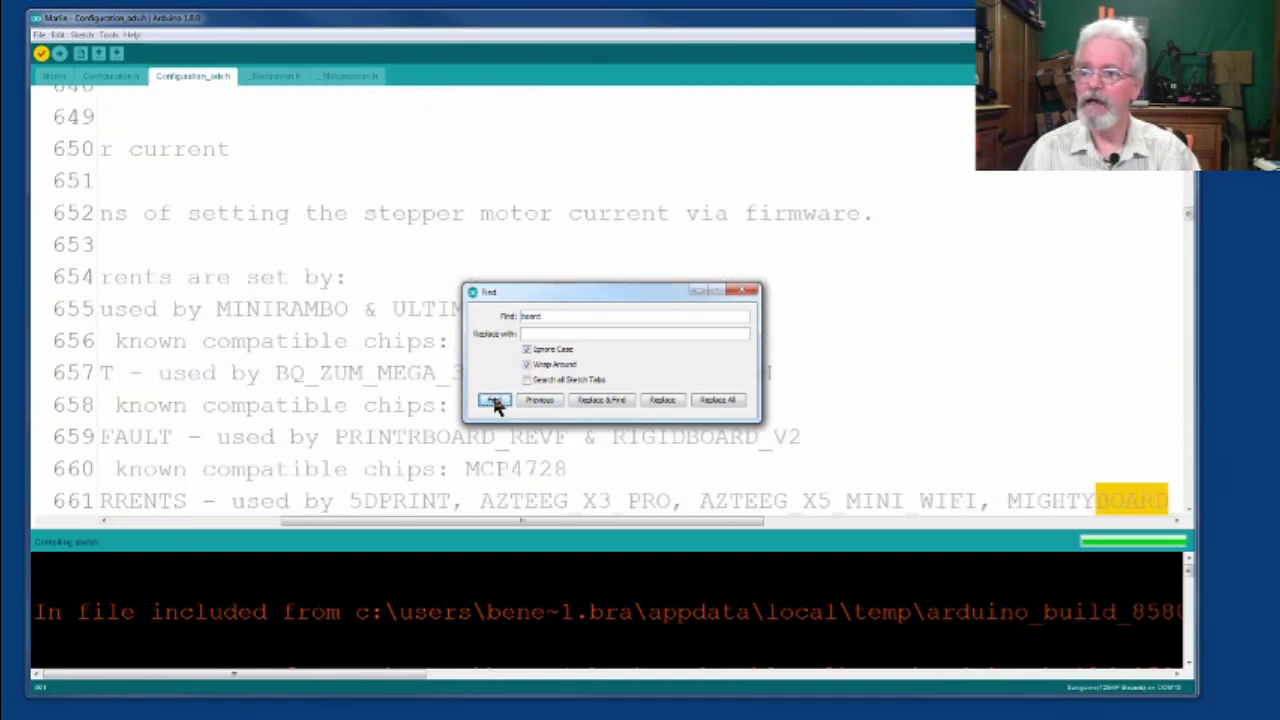
{"action": "left_click", "coordinate": [495, 401]}
{"action": "left_click", "coordinate": [495, 401]}
{"action": "left_click", "coordinate": [495, 401]}
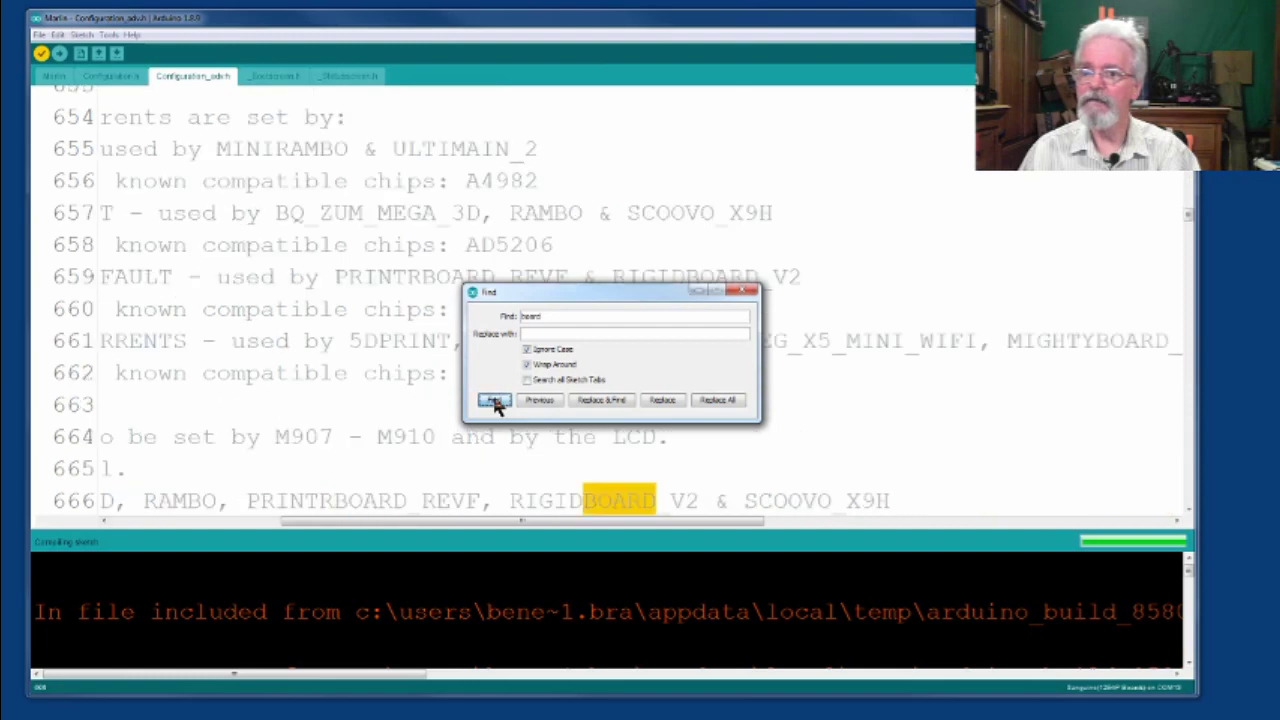
{"action": "left_click", "coordinate": [495, 401]}
{"action": "left_click", "coordinate": [495, 401]}
{"action": "left_click", "coordinate": [495, 401]}
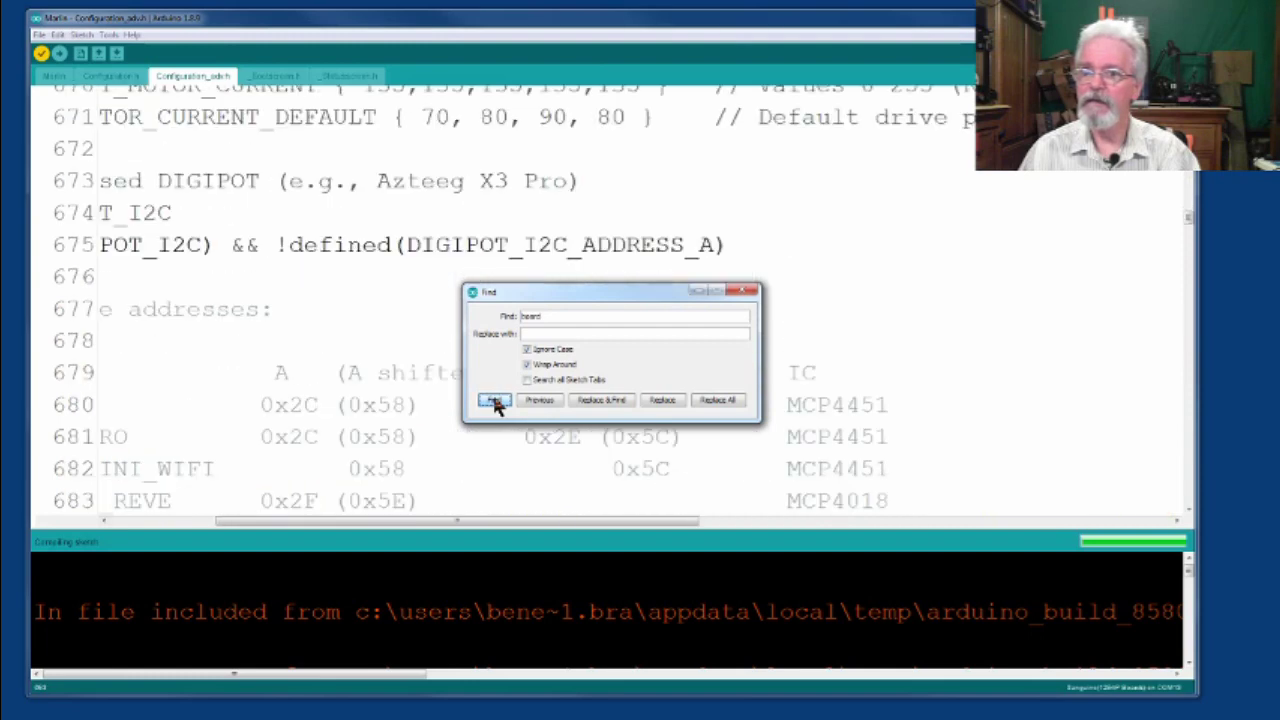
{"action": "left_click", "coordinate": [495, 401]}
{"action": "left_click", "coordinate": [495, 401]}
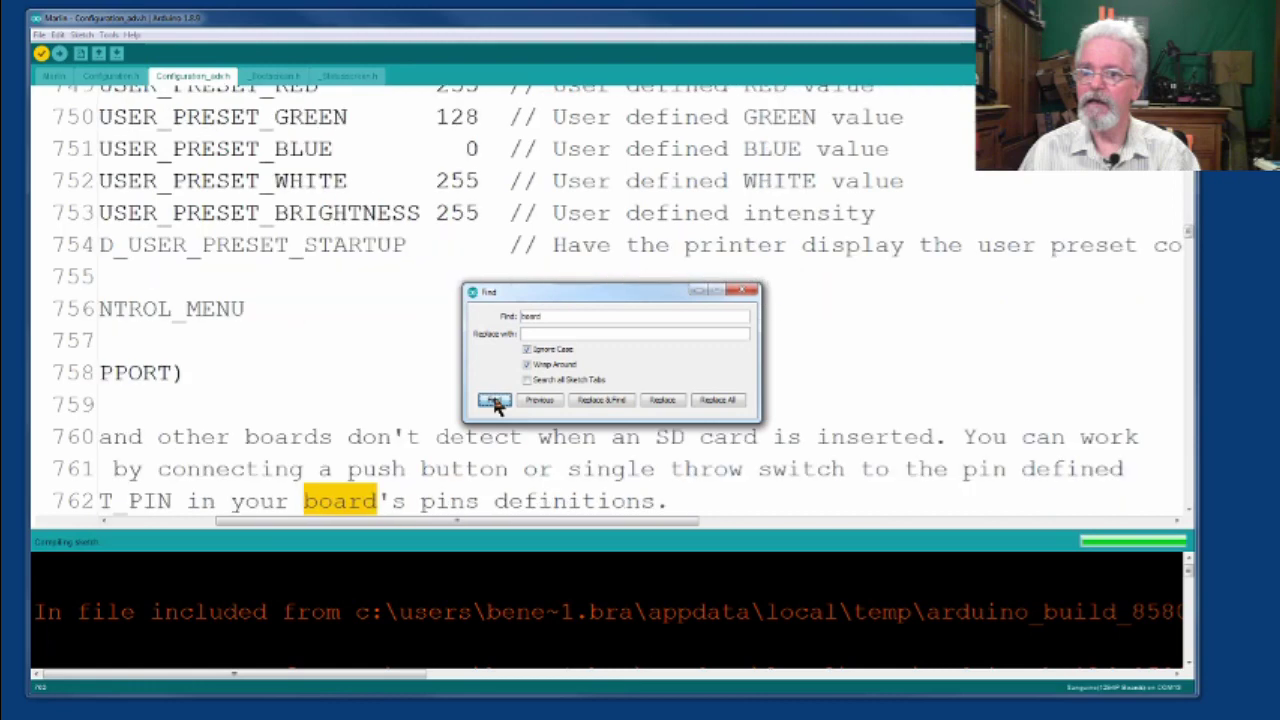
Search Configuration_adv.h for "CREALITY" and close the search
{"action": "double_click", "coordinate": [561, 316]}
{"action": "type", "text": "c"}
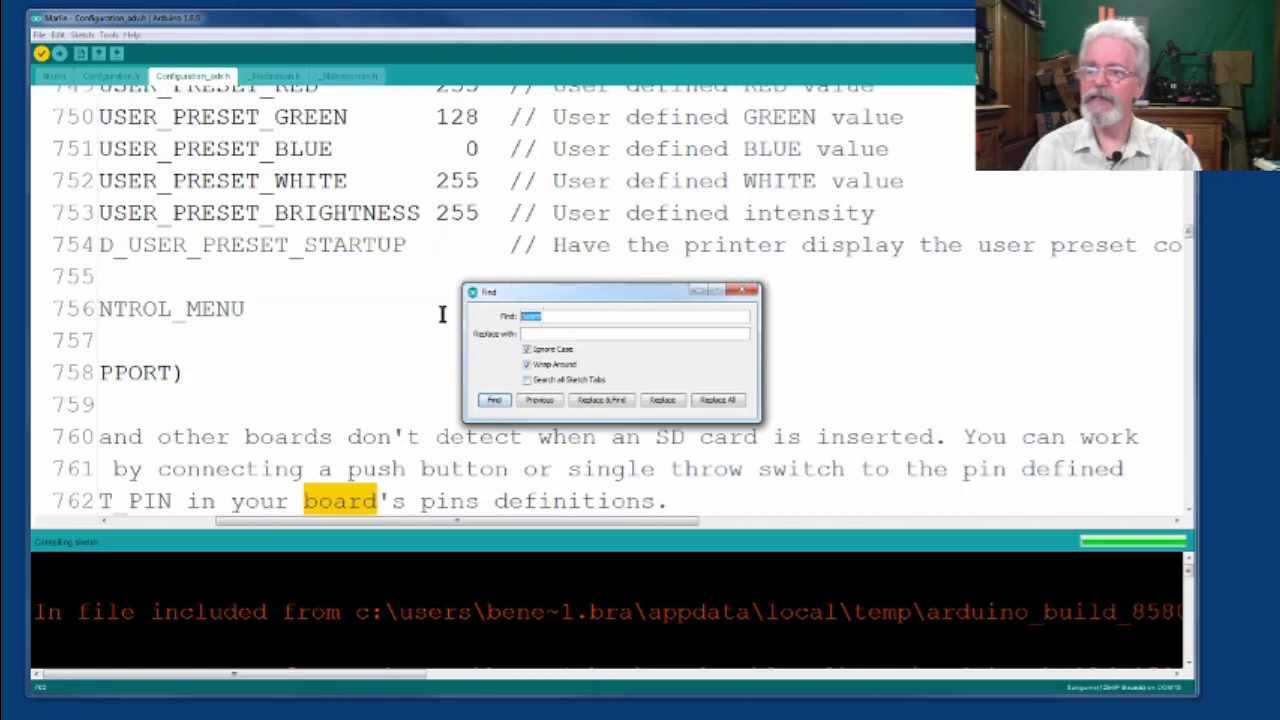
{"action": "type", "text": "REALITY"}
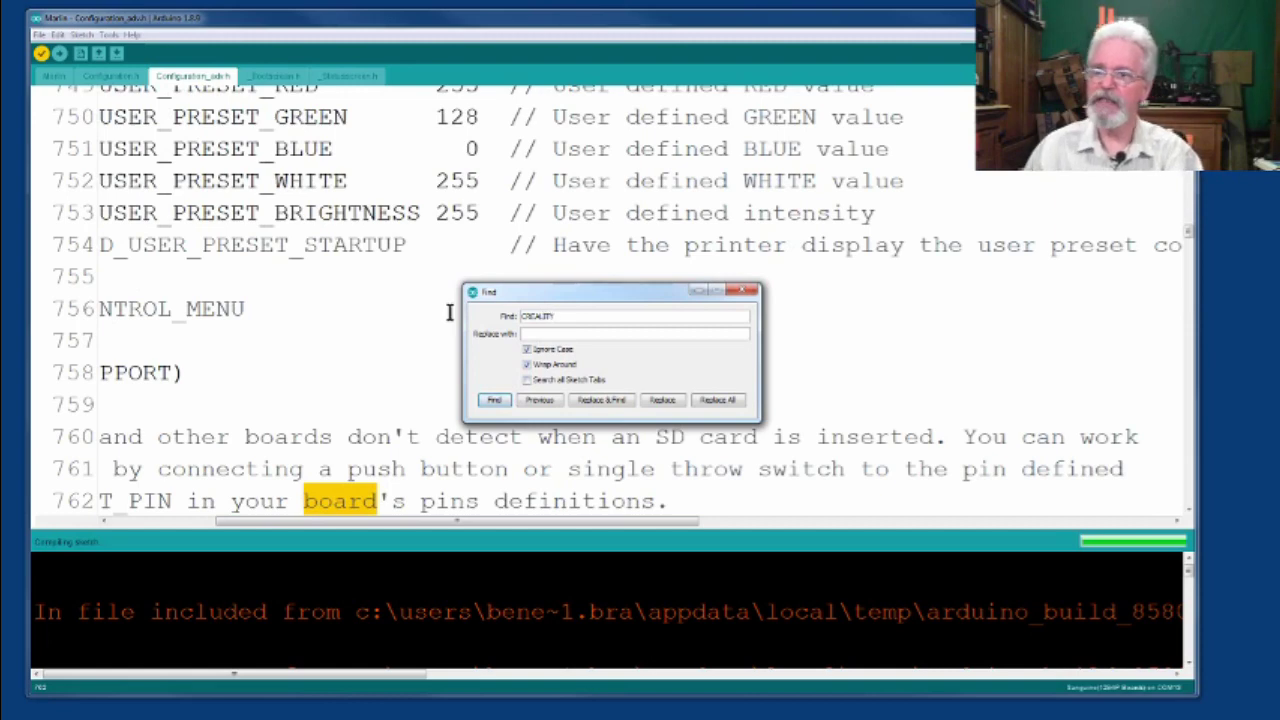
{"action": "left_click", "coordinate": [494, 400]}
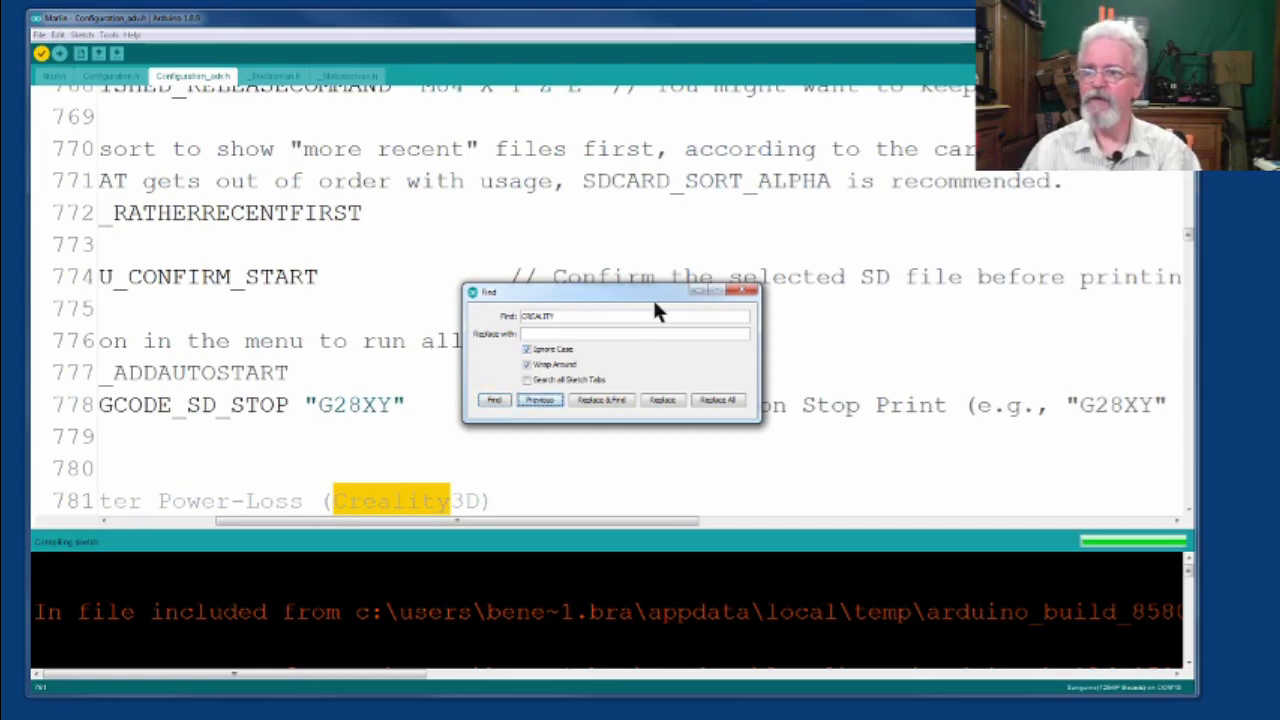
{"action": "left_click", "coordinate": [745, 291]}
Show Configuration.h and search it for "CREALITY" to reach the motherboard definition
{"action": "left_click", "coordinate": [108, 76]}
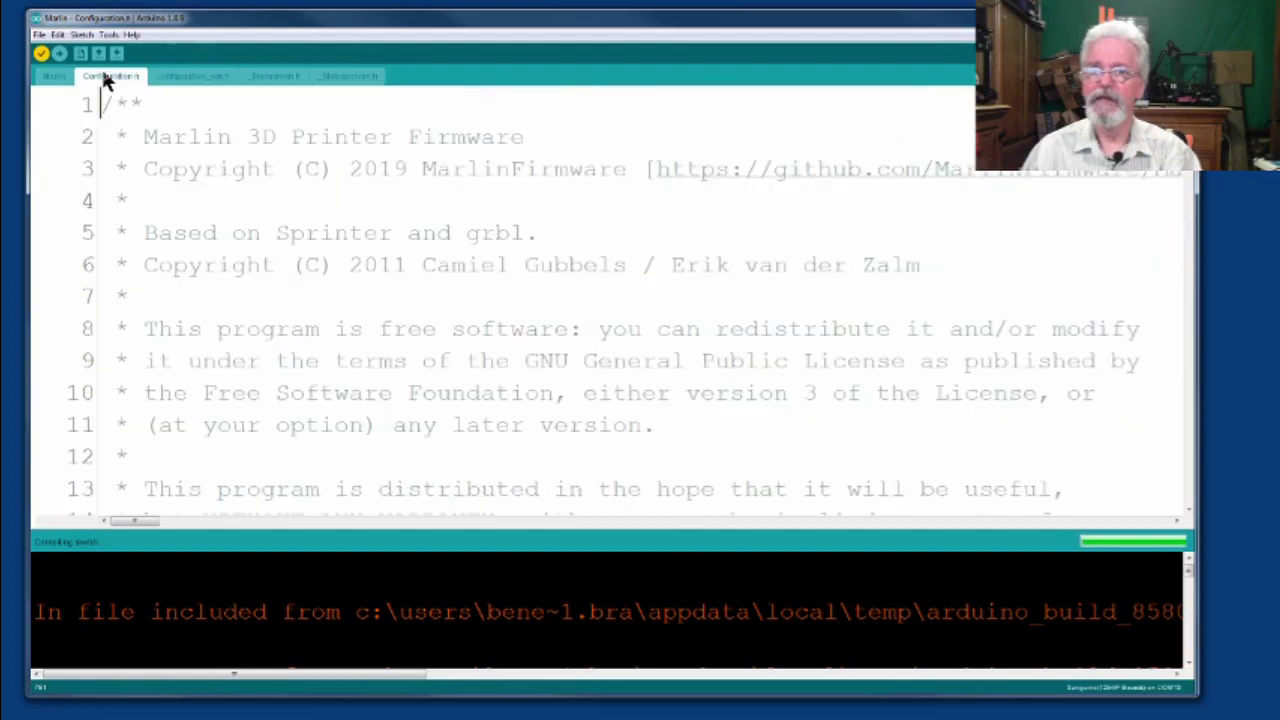
{"action": "left_click", "coordinate": [142, 204]}
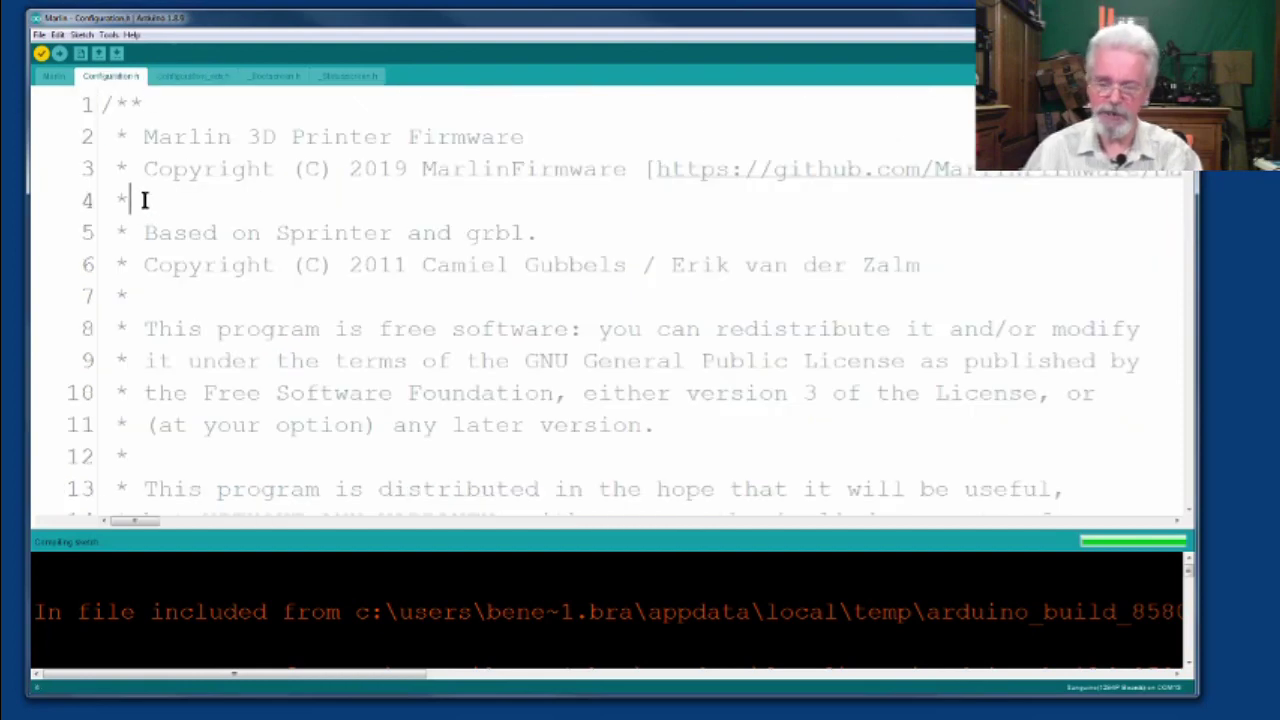
{"action": "key", "text": "ctrl+f"}
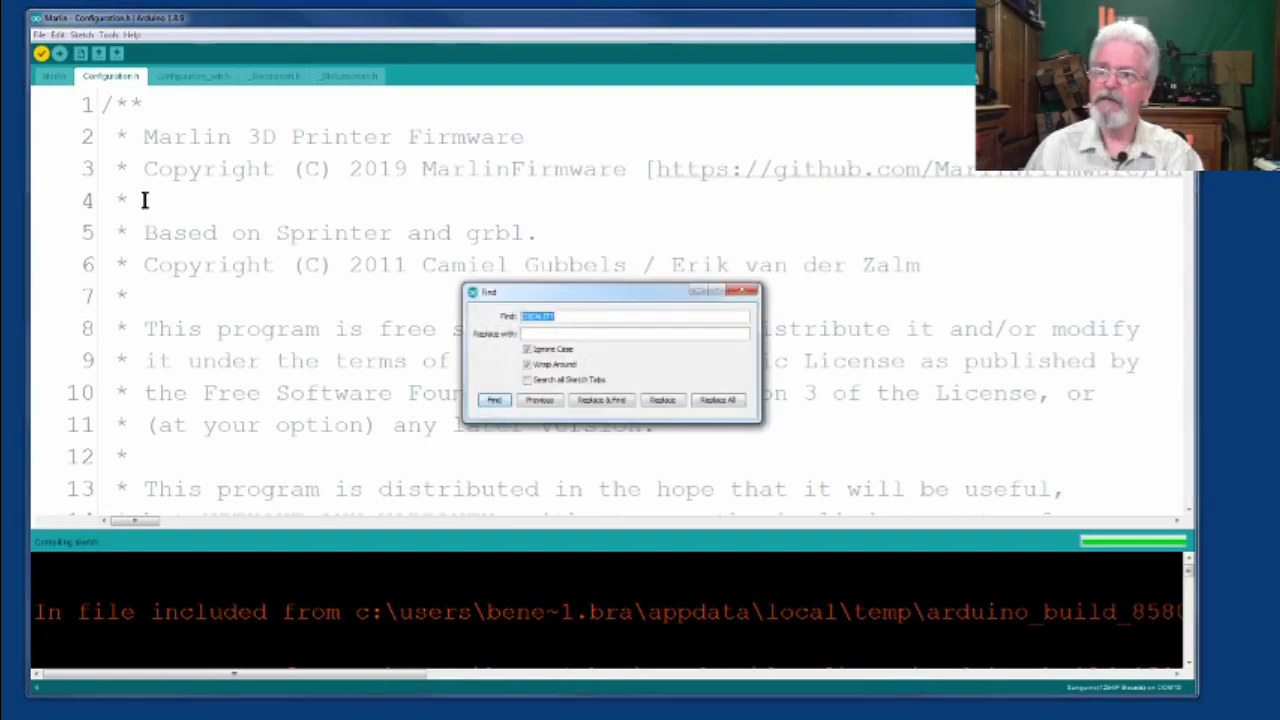
{"action": "left_click", "coordinate": [495, 400]}
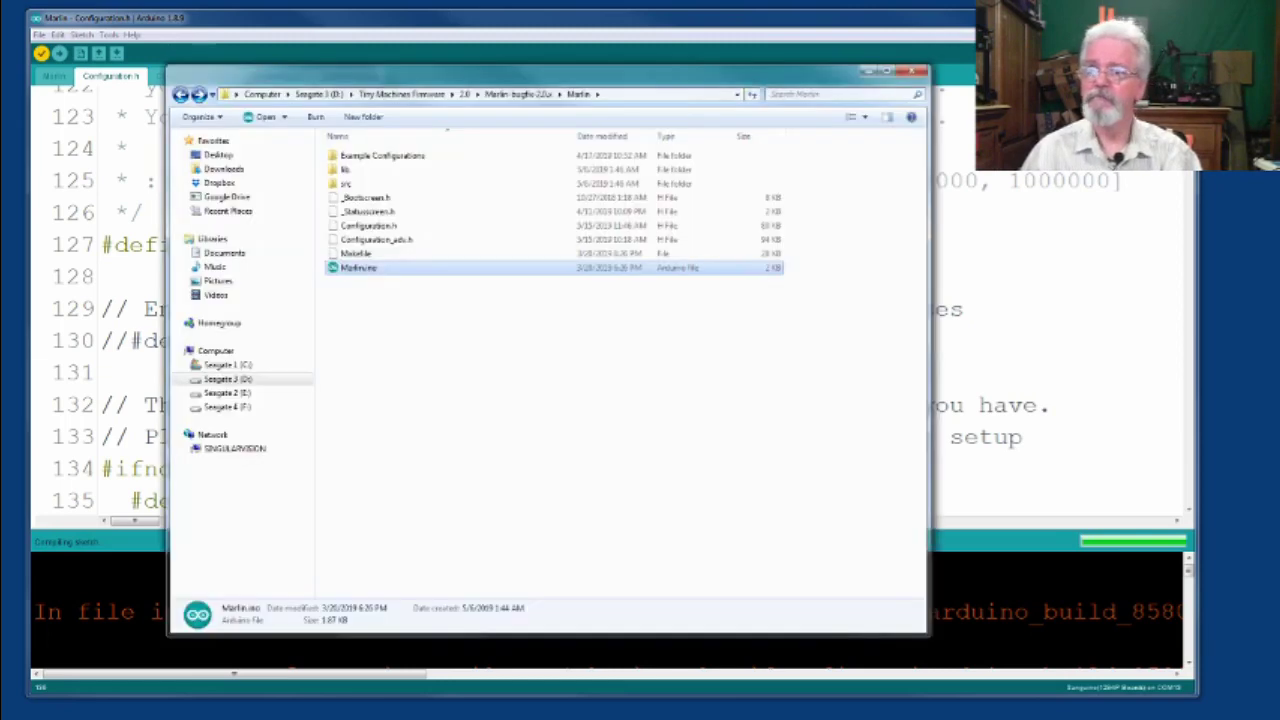
In Windows Explorer, open the Marlin src\pins folder and find pins_MELZI_CREALITY.h among the board pin files
{"action": "double_click", "coordinate": [381, 190]}
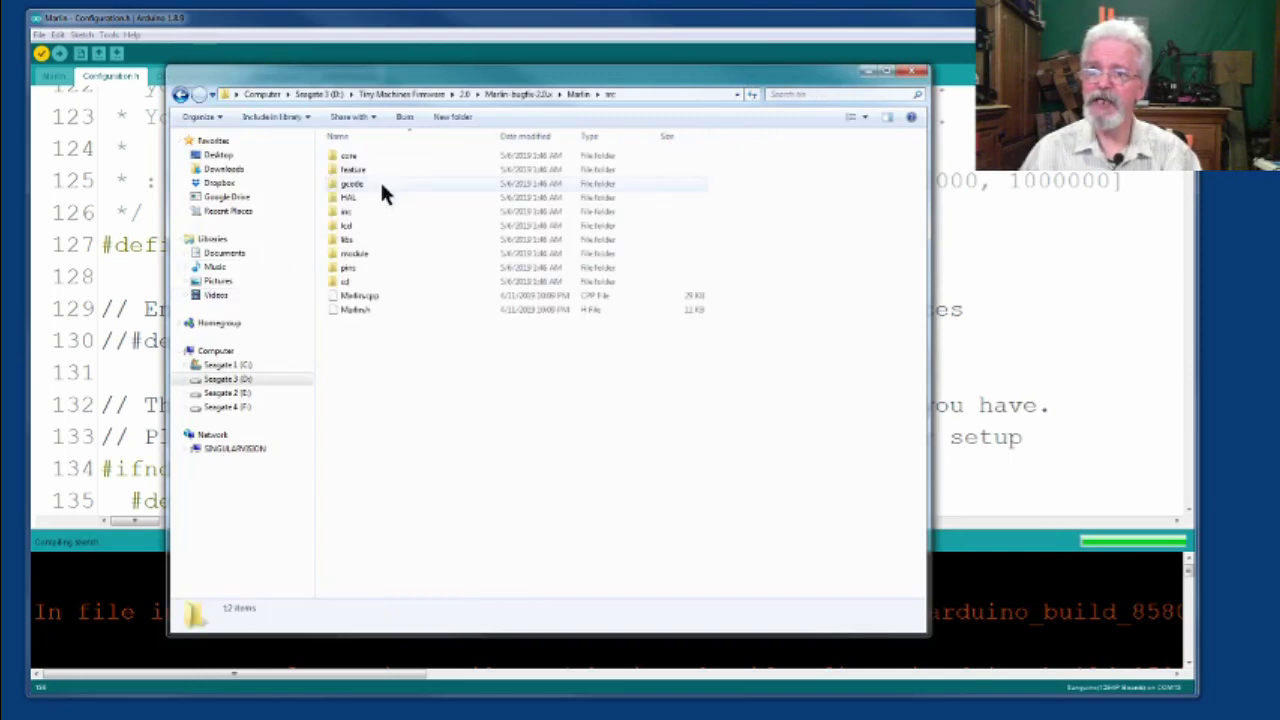
{"action": "double_click", "coordinate": [392, 266]}
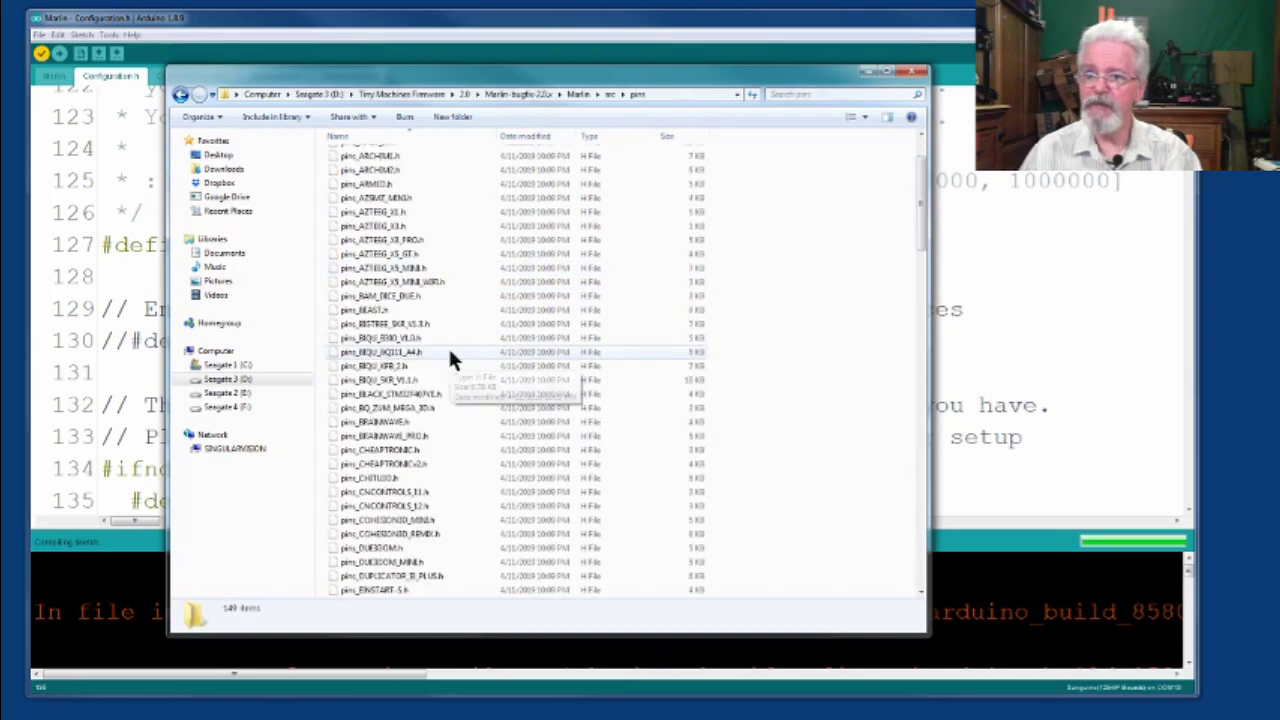
{"action": "scroll", "coordinate": [448, 360], "scroll_direction": "down", "scroll_amount": 5}
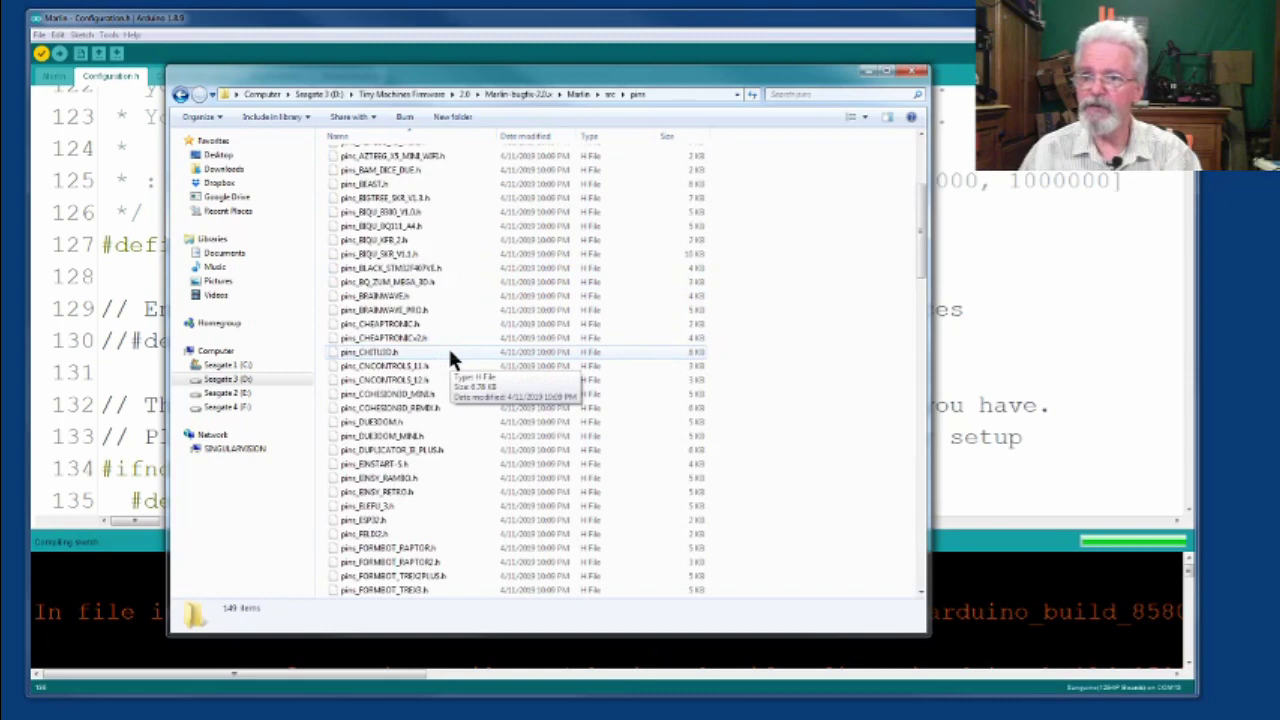
{"action": "scroll", "coordinate": [448, 358], "scroll_direction": "down", "scroll_amount": 6}
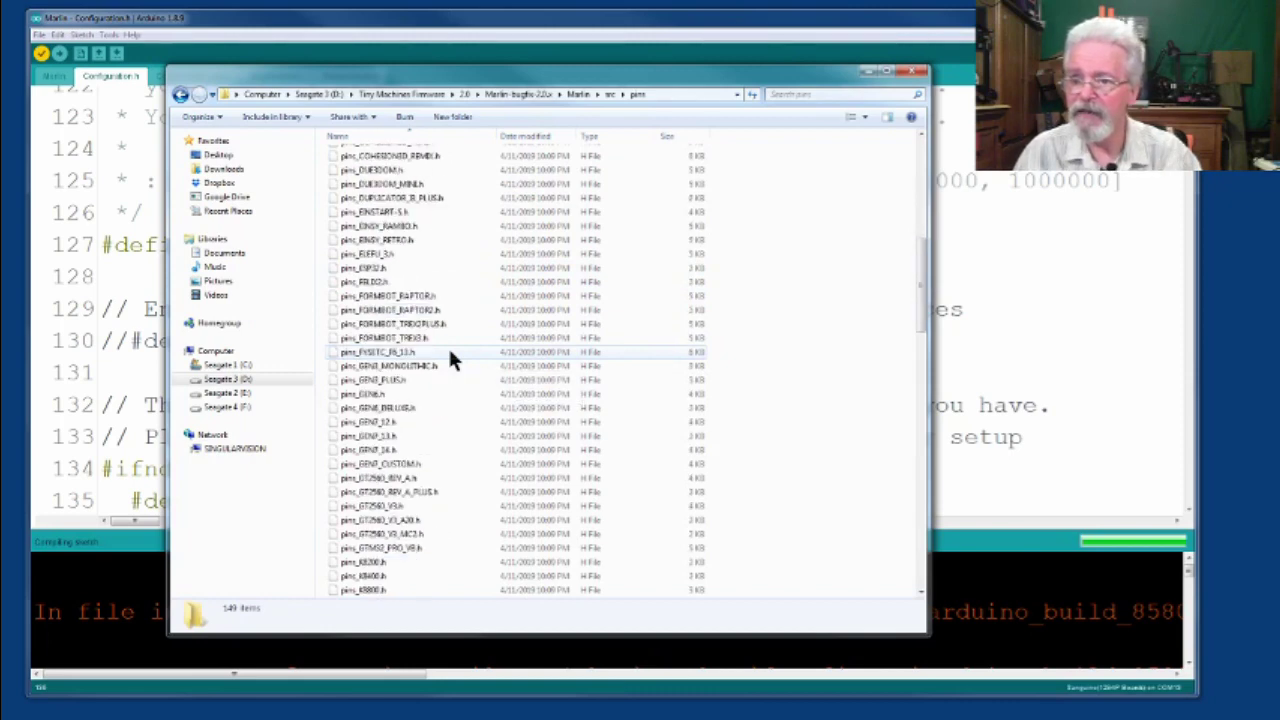
{"action": "scroll", "coordinate": [448, 354], "scroll_direction": "down", "scroll_amount": 7}
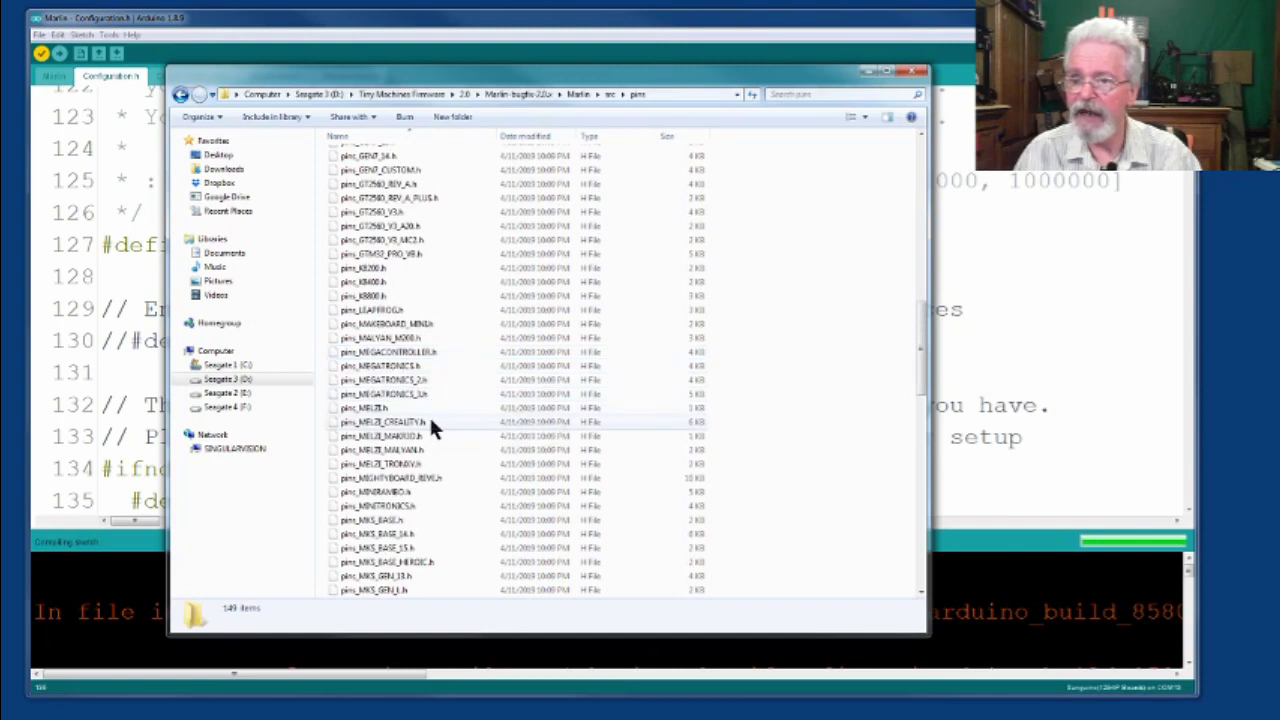
Open pins_MELZI_CREALITY.h in EditPad Pro, look through its board name and LCD pin definitions, and return to its beginning
{"action": "right_click", "coordinate": [381, 430]}
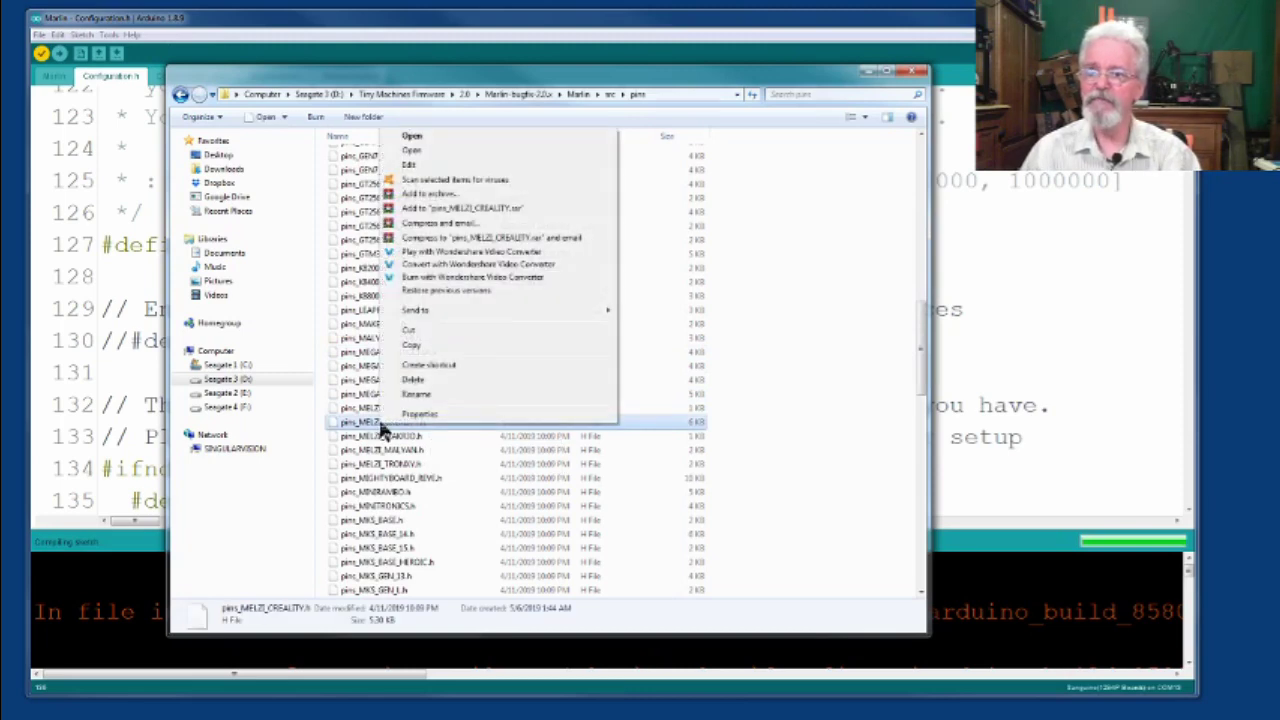
{"action": "mouse_move", "coordinate": [457, 310]}
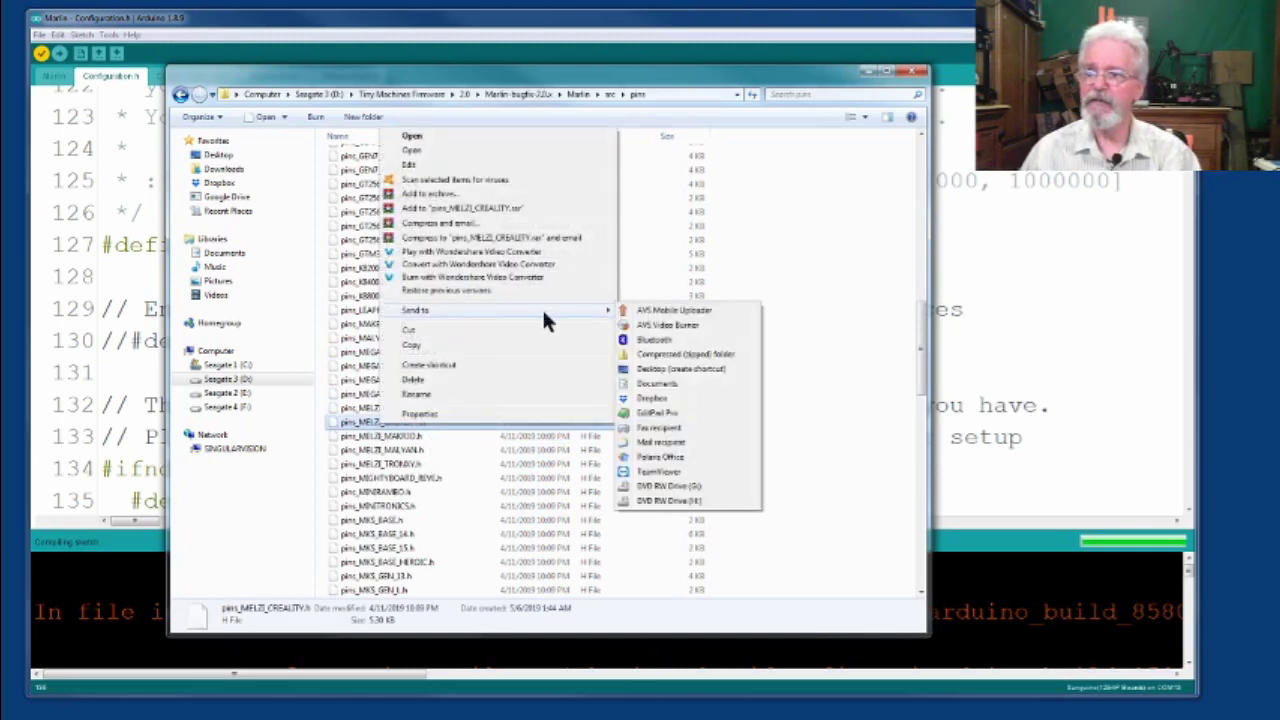
{"action": "left_click", "coordinate": [669, 413]}
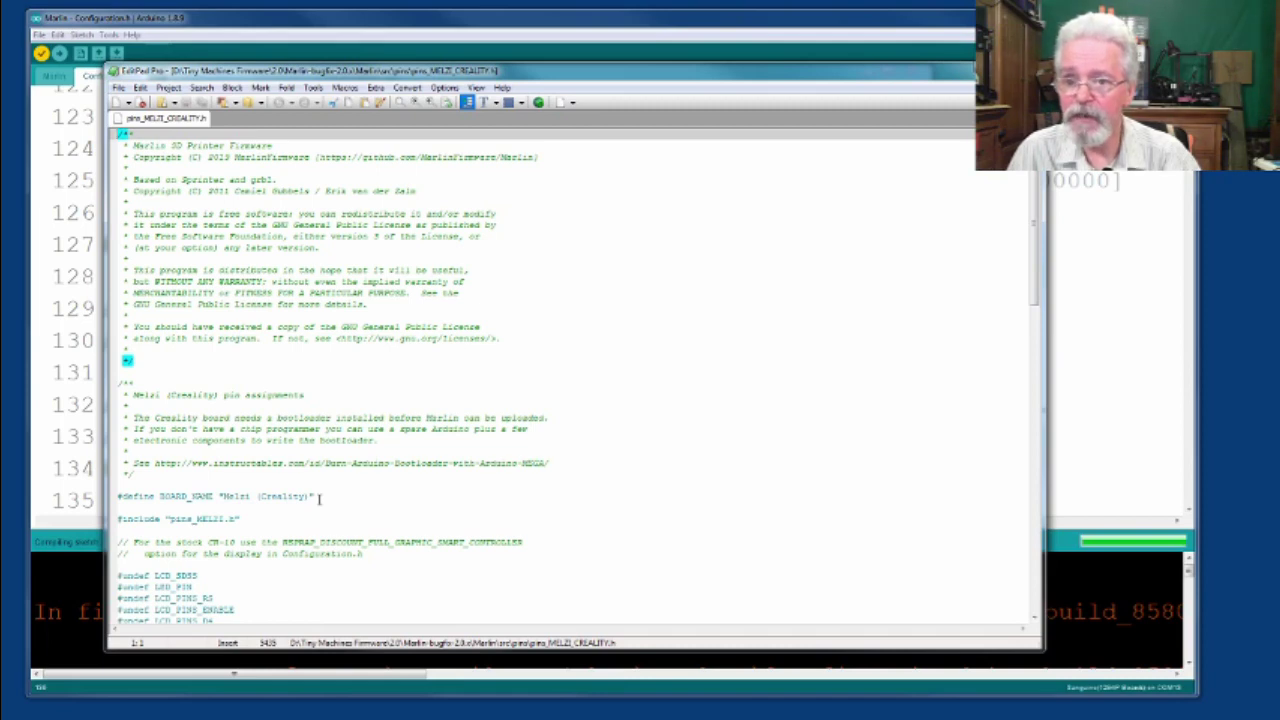
{"action": "scroll", "coordinate": [319, 498], "scroll_direction": "down", "scroll_amount": 4}
{"action": "scroll", "coordinate": [319, 498], "scroll_direction": "down", "scroll_amount": 4}
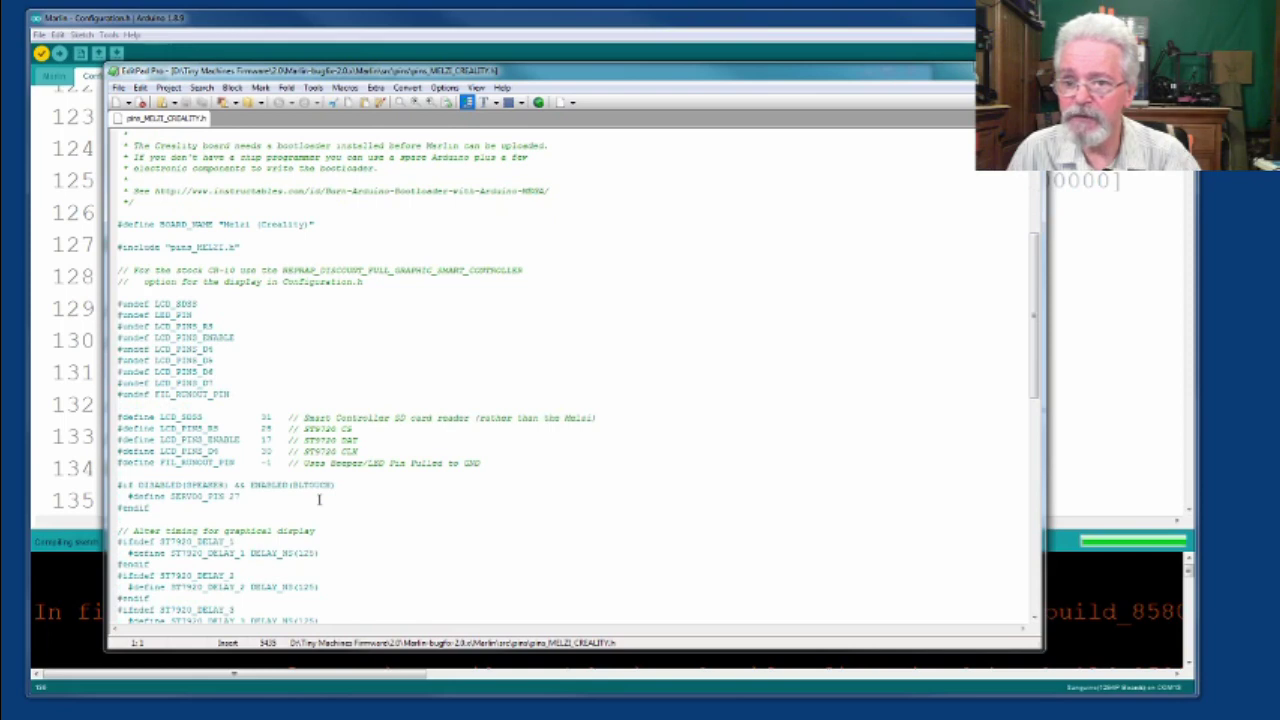
{"action": "scroll", "coordinate": [319, 498], "scroll_direction": "up", "scroll_amount": 8}
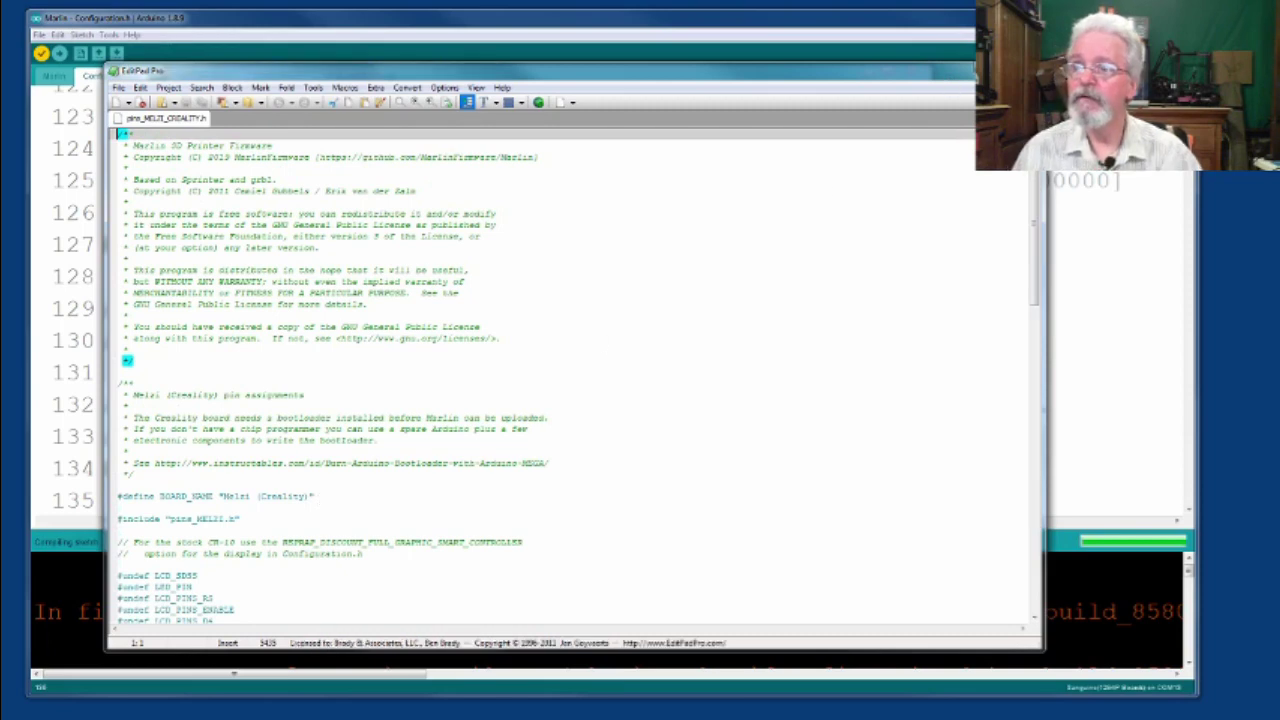
Close the pins file and look through the board pin files in the pins folder, from the first one down to pins_MELZI_CREALITY.h
{"action": "key", "text": "alt+F4"}
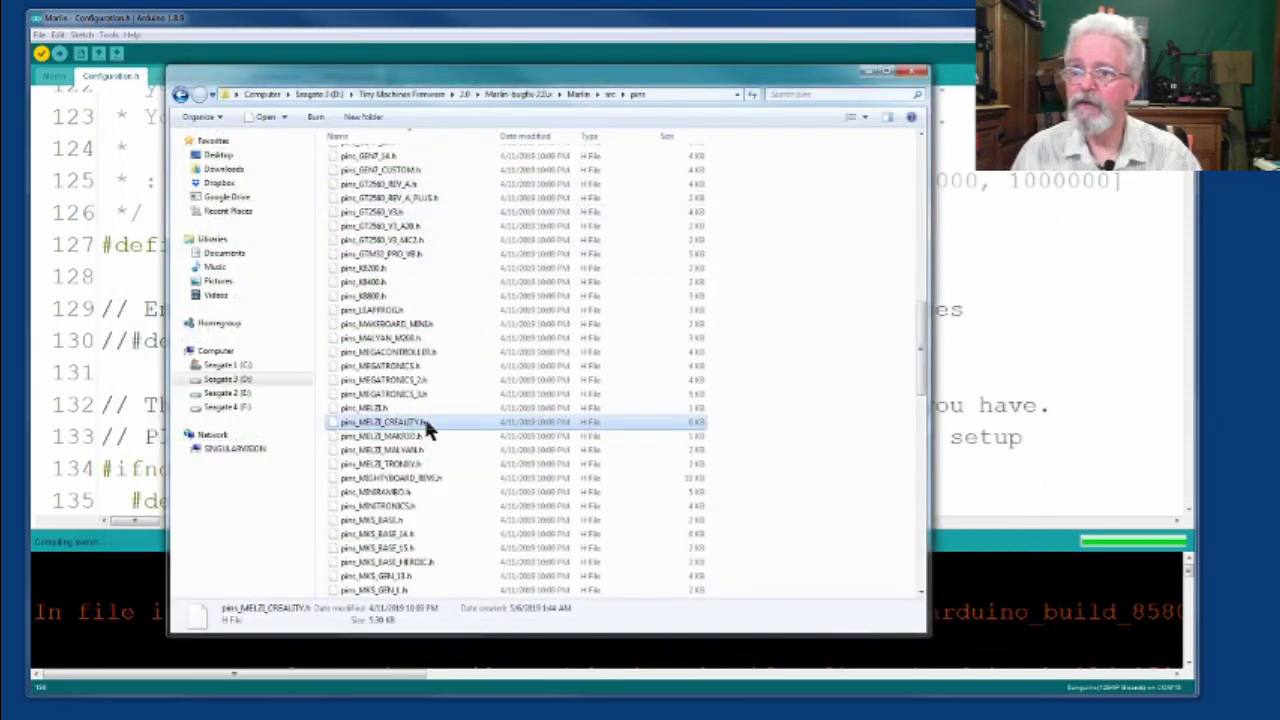
{"action": "scroll", "coordinate": [424, 424], "scroll_direction": "up", "scroll_amount": 20}
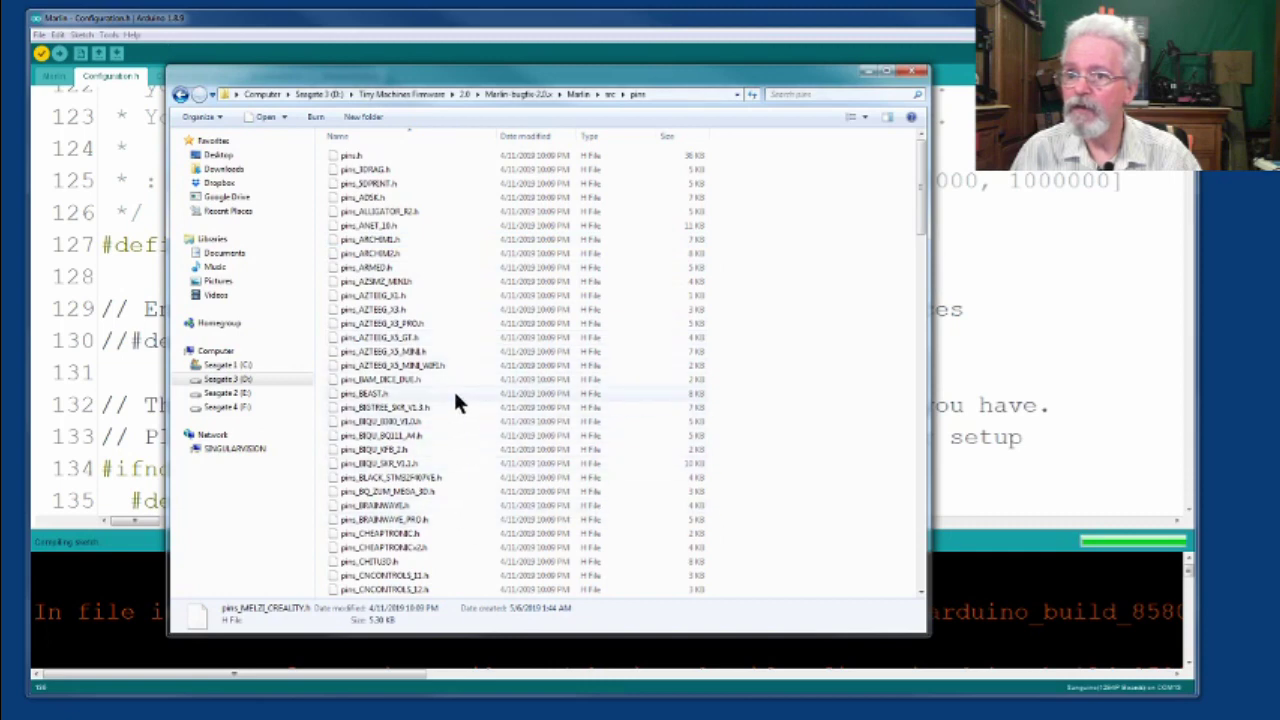
{"action": "scroll", "coordinate": [507, 386], "scroll_direction": "down", "scroll_amount": 7}
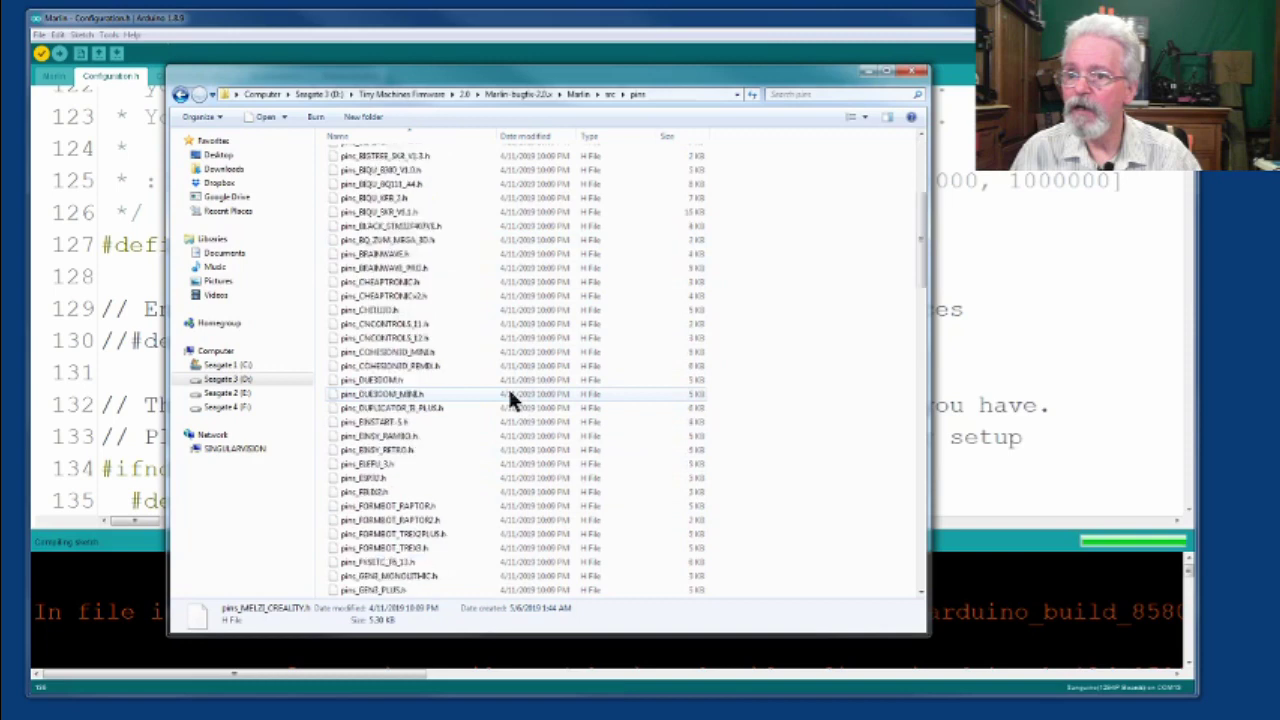
{"action": "scroll", "coordinate": [509, 395], "scroll_direction": "down", "scroll_amount": 2}
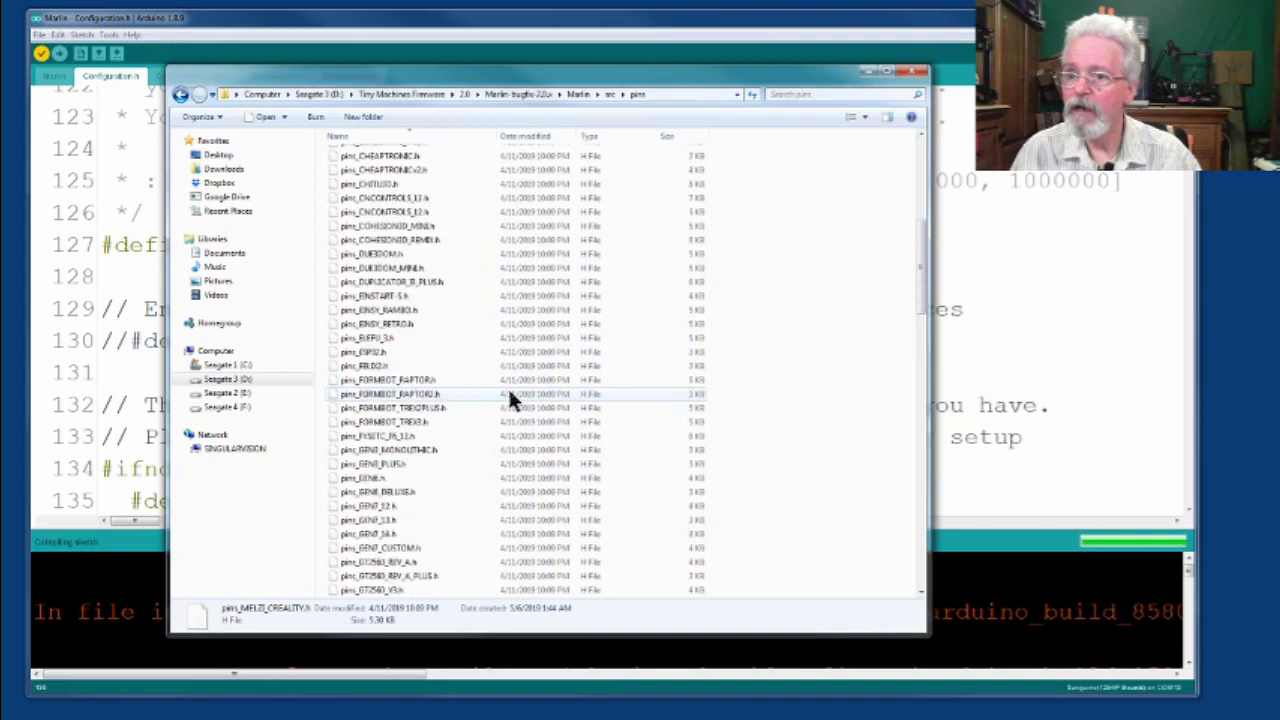
{"action": "scroll", "coordinate": [509, 396], "scroll_direction": "down", "scroll_amount": 2}
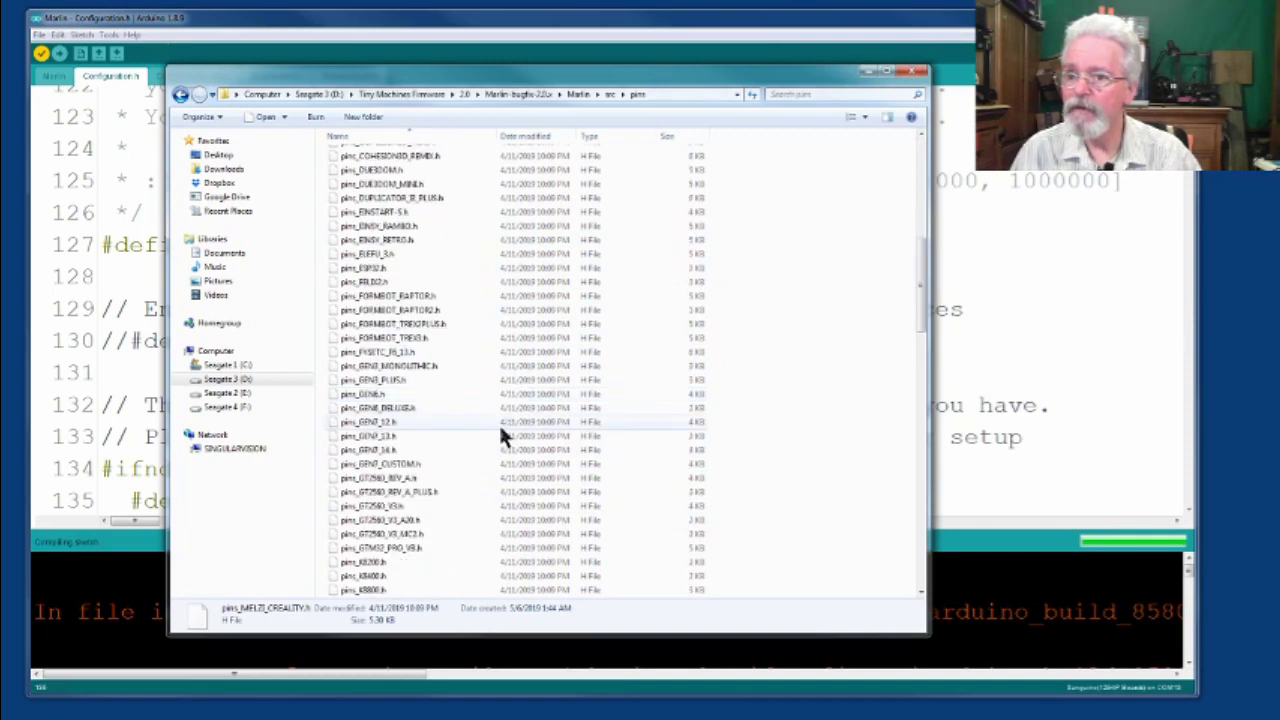
{"action": "scroll", "coordinate": [498, 422], "scroll_direction": "down", "scroll_amount": 5}
{"action": "scroll", "coordinate": [498, 422], "scroll_direction": "down", "scroll_amount": 2}
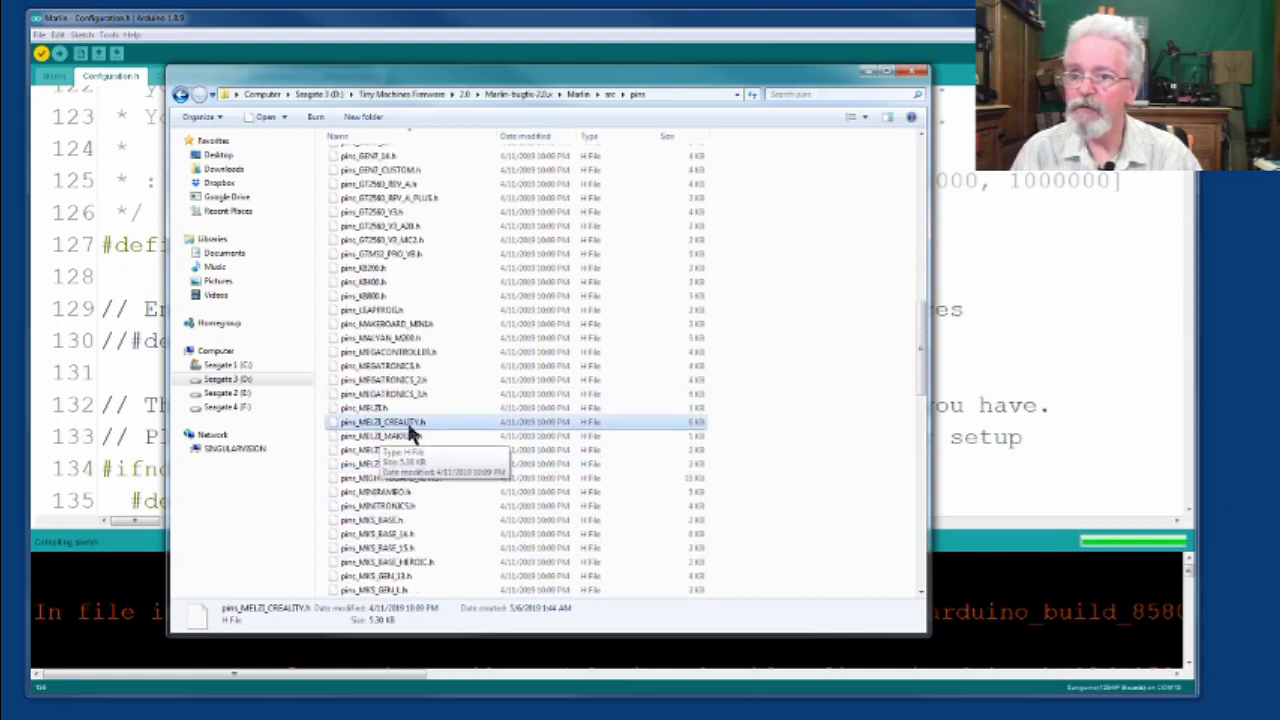
Back in the Arduino IDE, close the search and replace BOARD_RAMPS with MELZI in the MOTHERBOARD definition of Configuration.h
{"action": "left_click", "coordinate": [869, 76]}
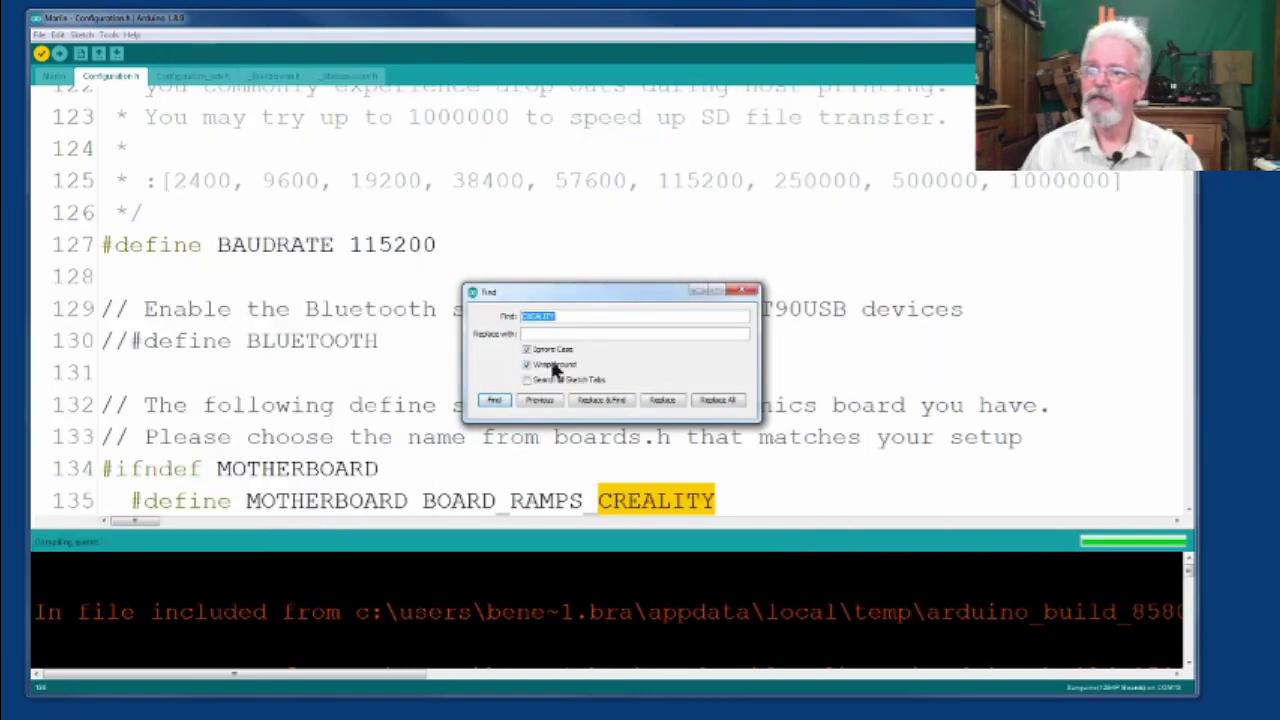
{"action": "left_click", "coordinate": [749, 295]}
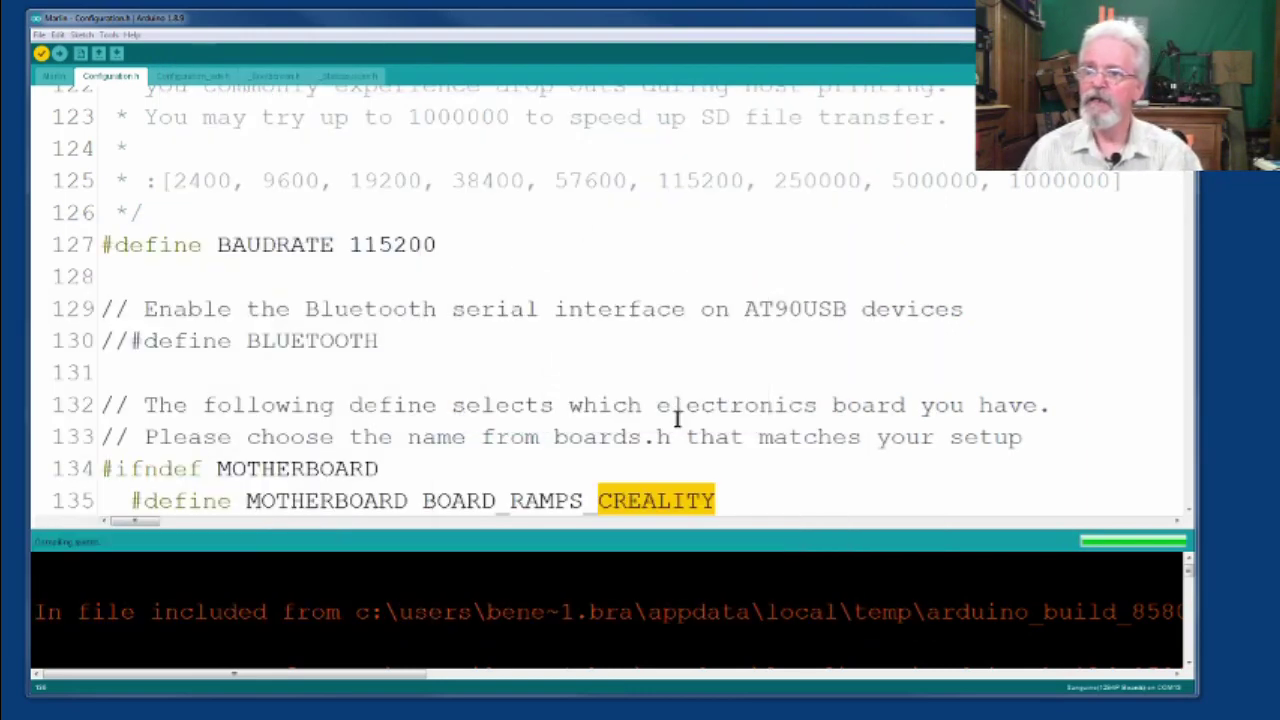
{"action": "left_click", "coordinate": [585, 500]}
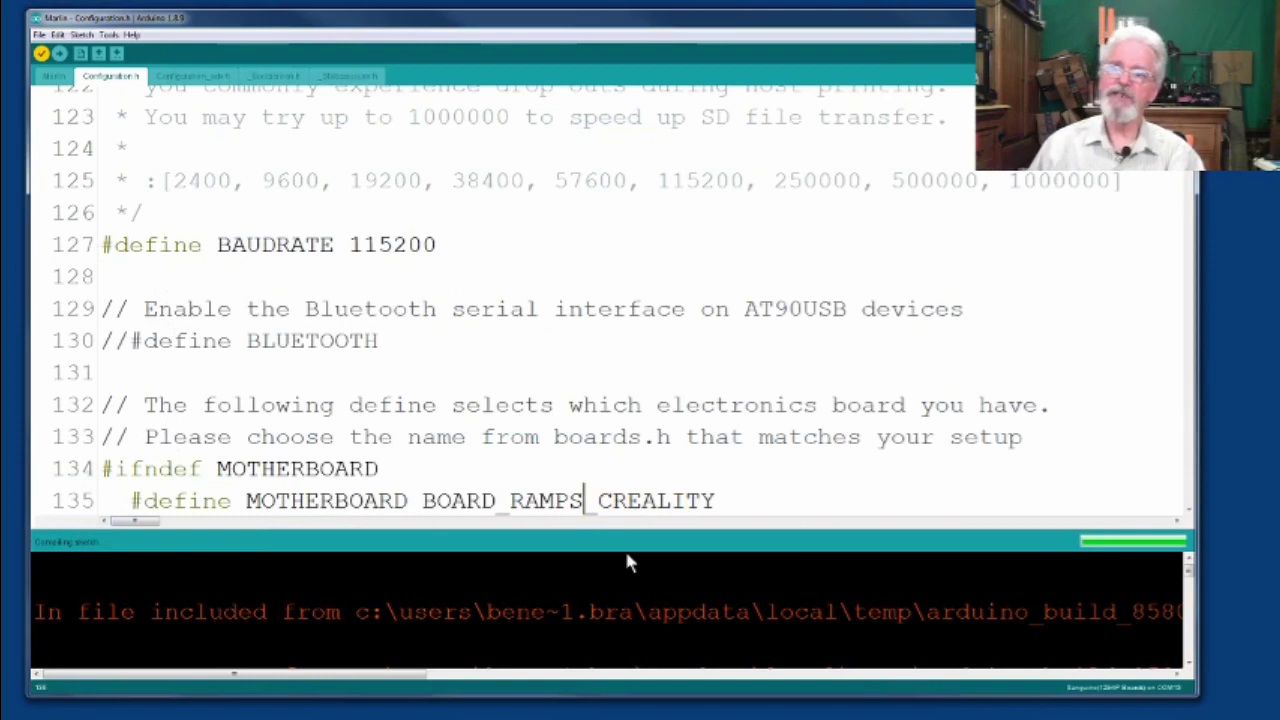
{"action": "key", "text": "shift+Left"}
{"action": "key", "text": "shift+Left"}
{"action": "key", "text": "shift+Left"}
{"action": "key", "text": "shift+Left"}
{"action": "key", "text": "shift+Left"}
{"action": "key", "text": "shift+Left"}
{"action": "key", "text": "shift+Left"}
{"action": "key", "text": "shift+Left"}
{"action": "key", "text": "shift+Left"}
{"action": "key", "text": "shift+Left"}
{"action": "key", "text": "shift+Left"}
{"action": "key", "text": "shift+Right"}
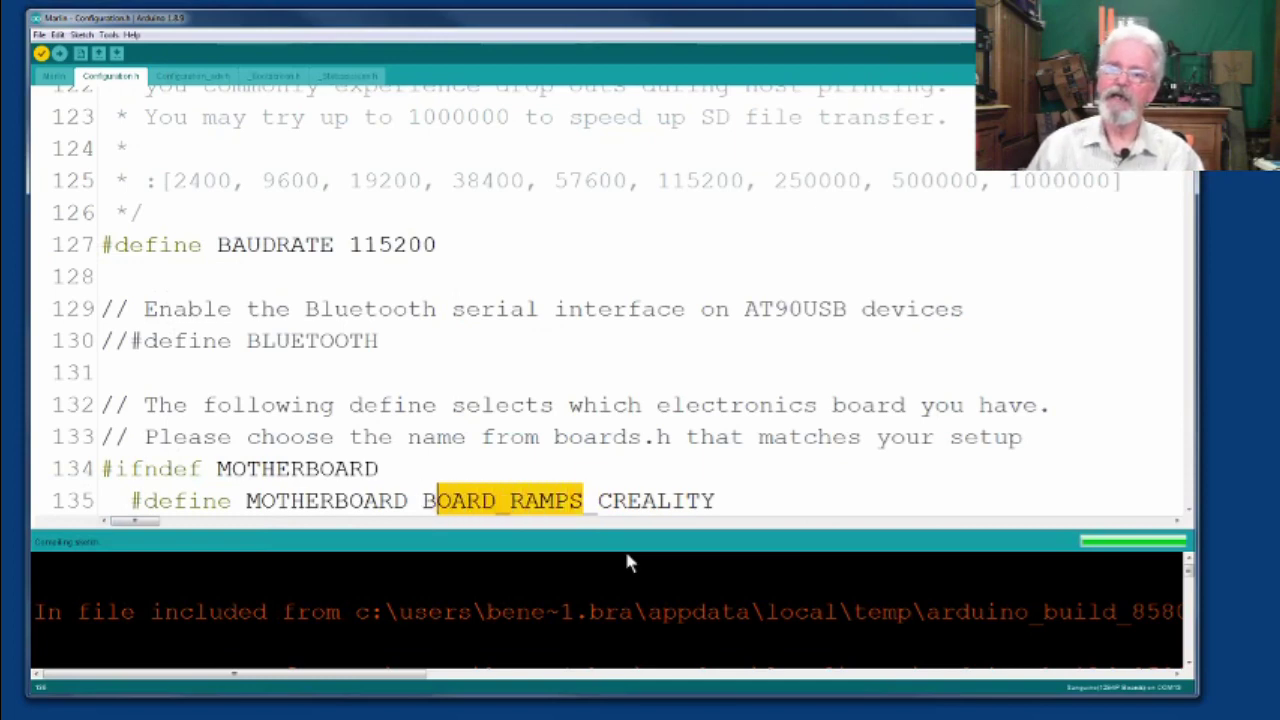
{"action": "key", "text": "shift+Left"}
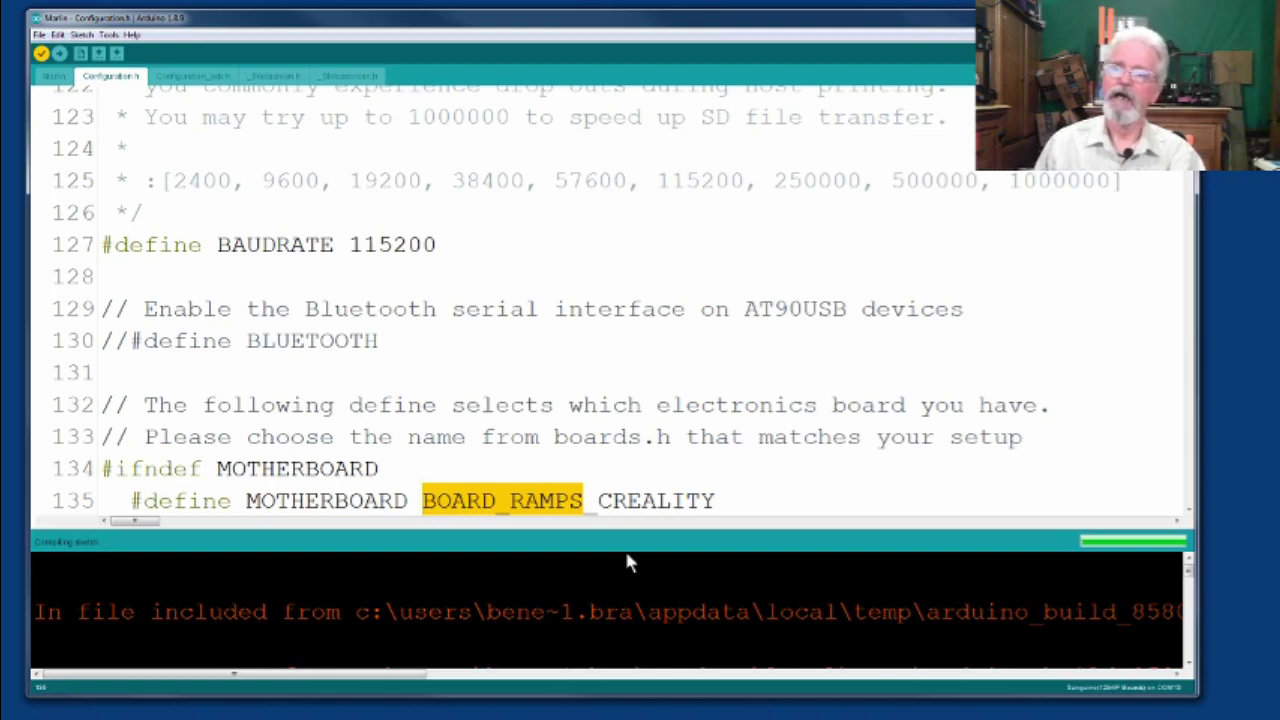
{"action": "type", "text": "MES"}
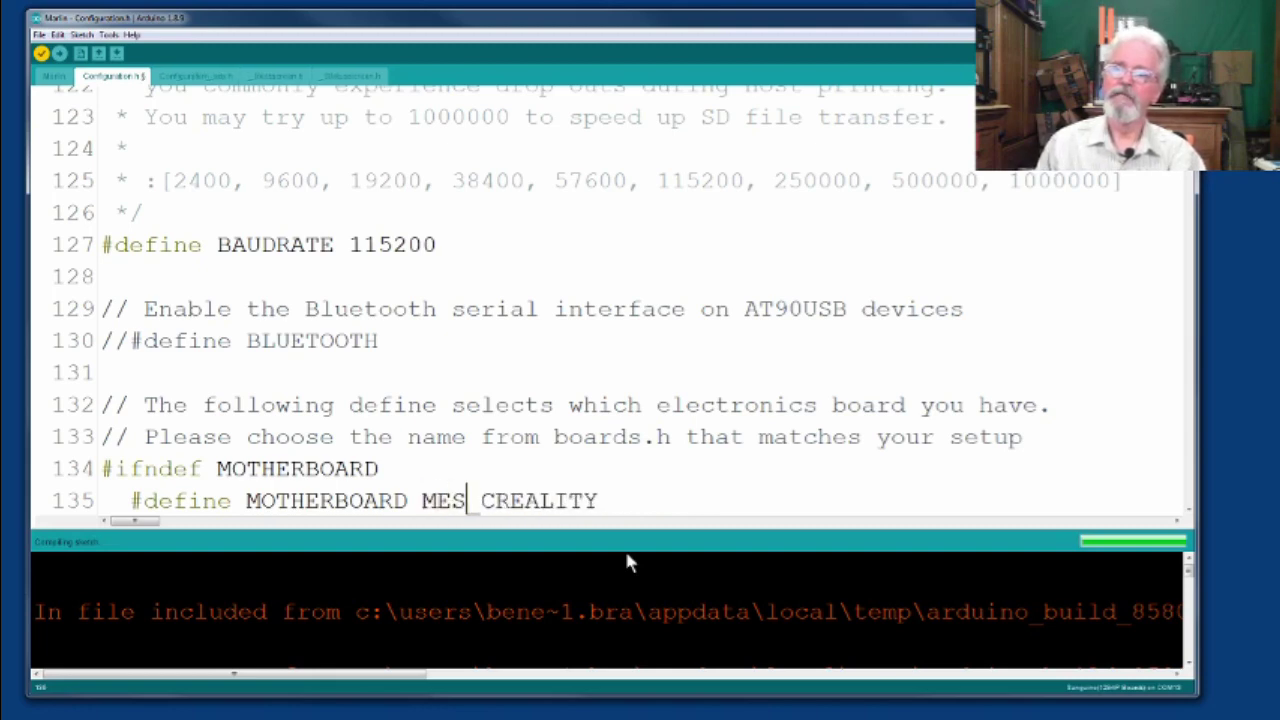
{"action": "key", "text": "BackSpace"}
{"action": "type", "text": "LZI"}
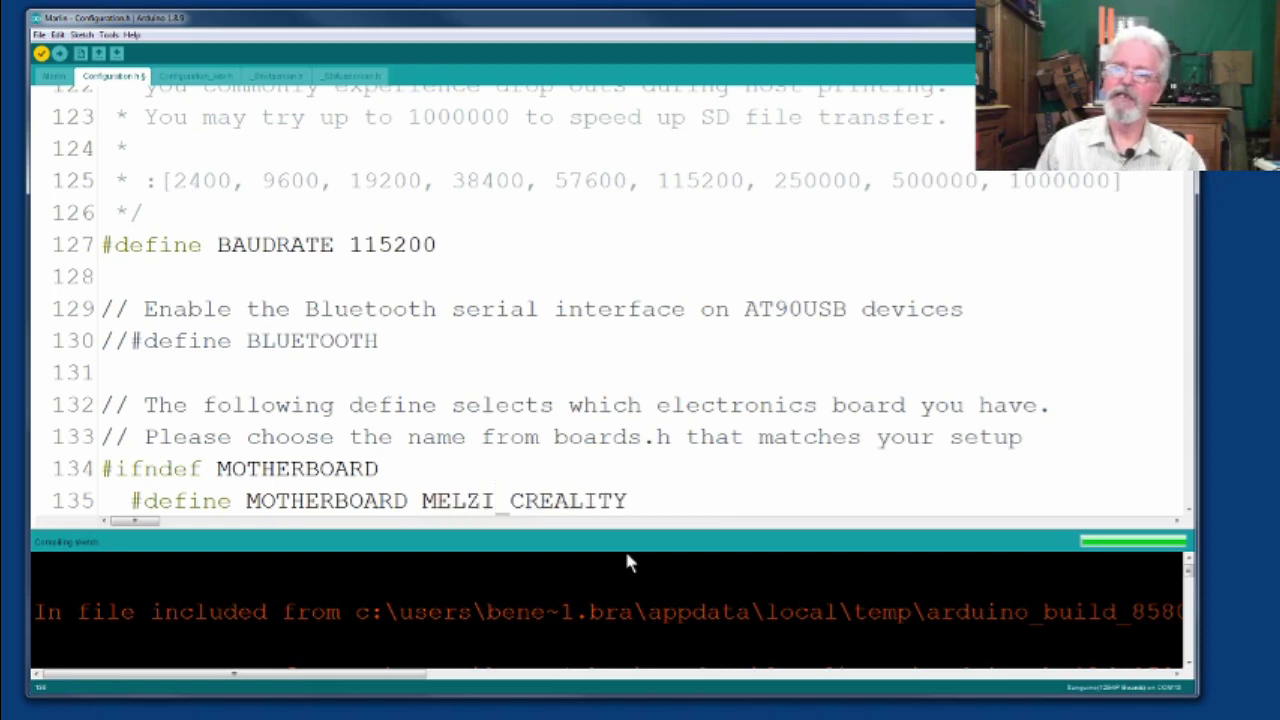
Prefix the motherboard name with BOARD_ so the definition reads BOARD_MELZI_CREALITY, and compile the sketch
{"action": "key", "text": "Left"}
{"action": "key", "text": "Left"}
{"action": "key", "text": "Left"}
{"action": "key", "text": "Left"}
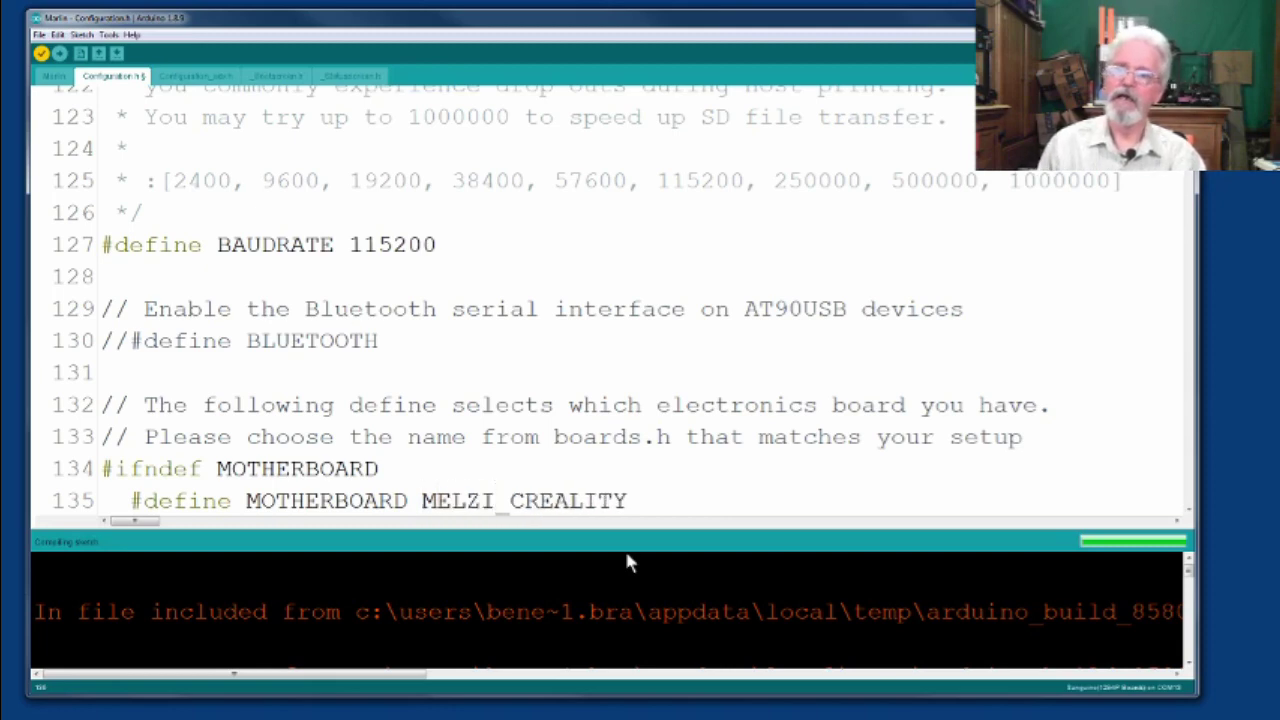
{"action": "type", "text": "BOARD_"}
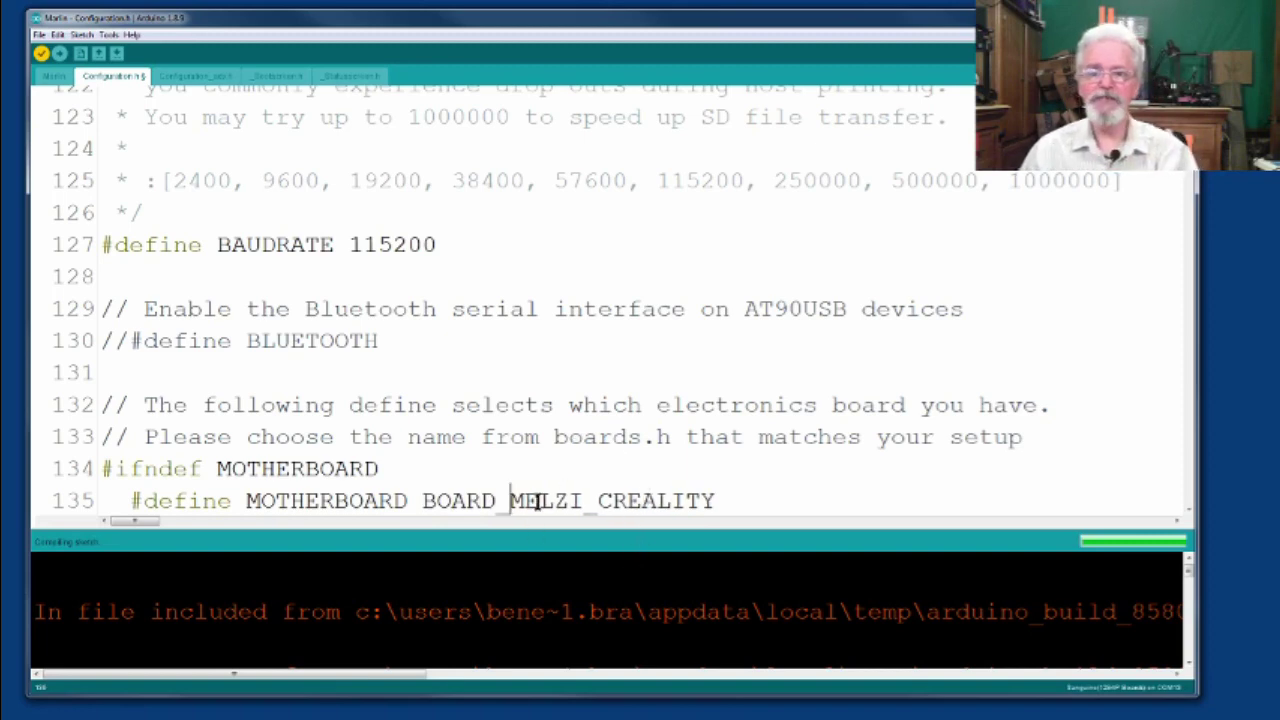
{"action": "left_click", "coordinate": [81, 34]}
{"action": "left_click", "coordinate": [105, 49]}
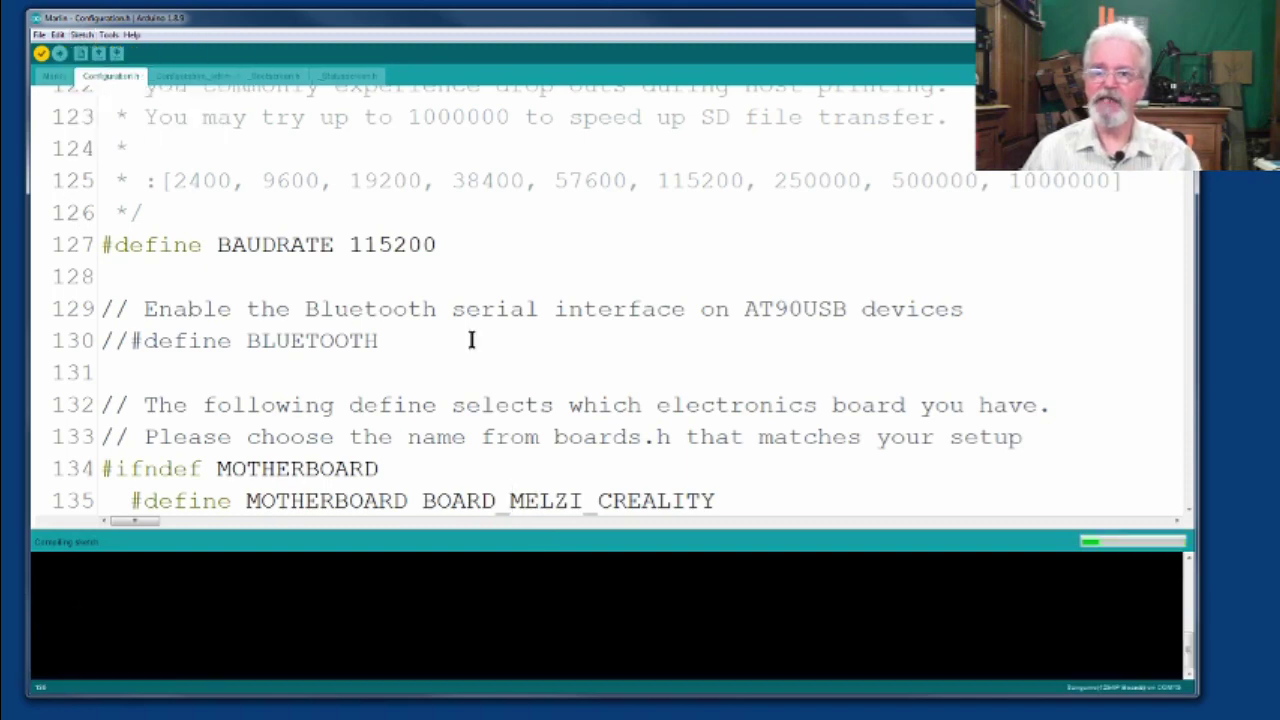